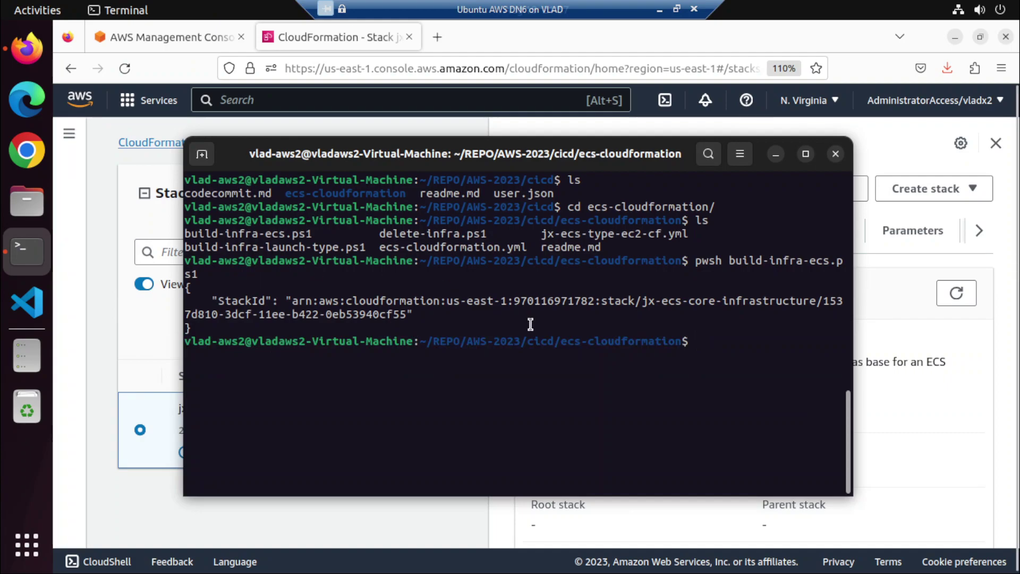
- Run code . to open the ecs-cloudformation folder in Visual Studio Code and display ecs-cloudformation.yml
{"action": "type", "text": "code ."}
{"action": "key", "text": "Return"}
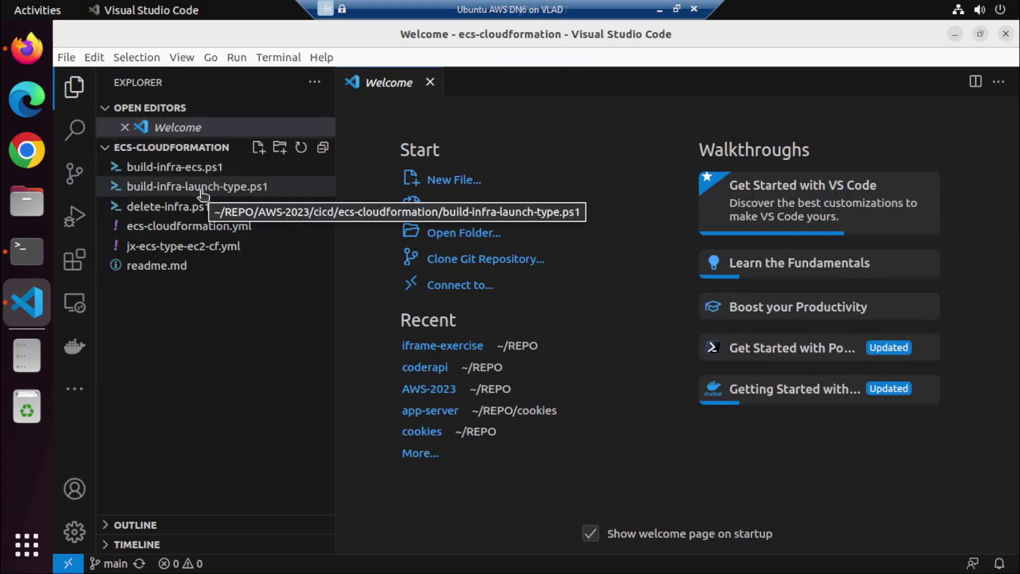
{"action": "left_click", "coordinate": [194, 228]}
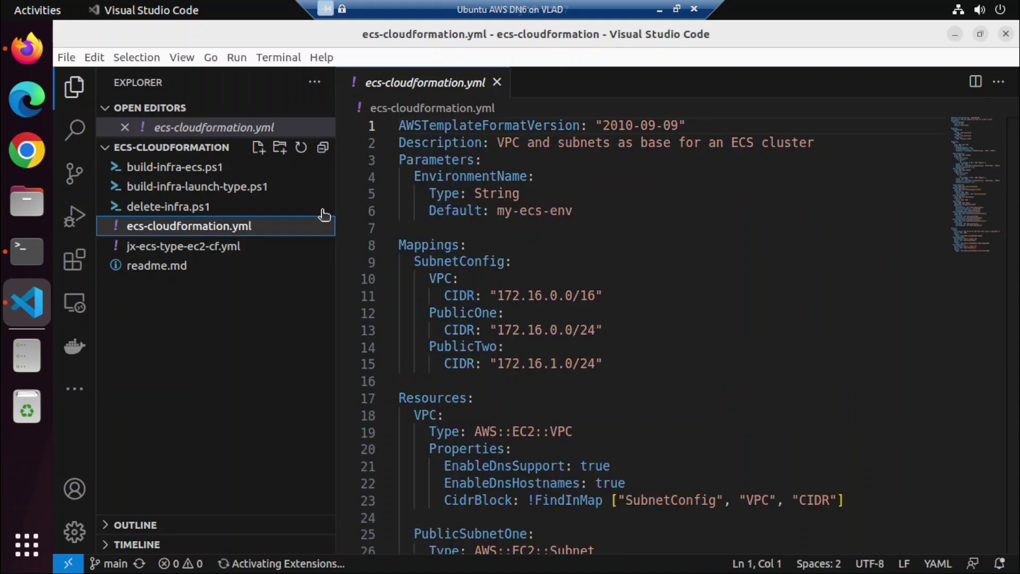
- Dismiss the Kubectl notifications and examine the template's parameters, subnet mappings, VPC resources and outputs in ecs-cloudformation.yml
{"action": "scroll", "coordinate": [574, 189], "scroll_direction": "down", "scroll_amount": 1}
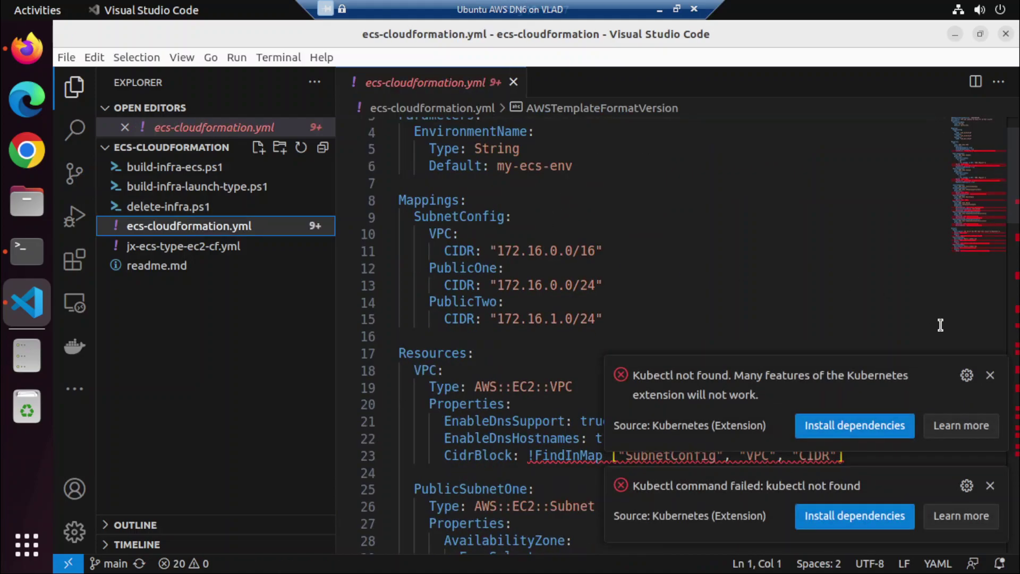
{"action": "left_click", "coordinate": [990, 375]}
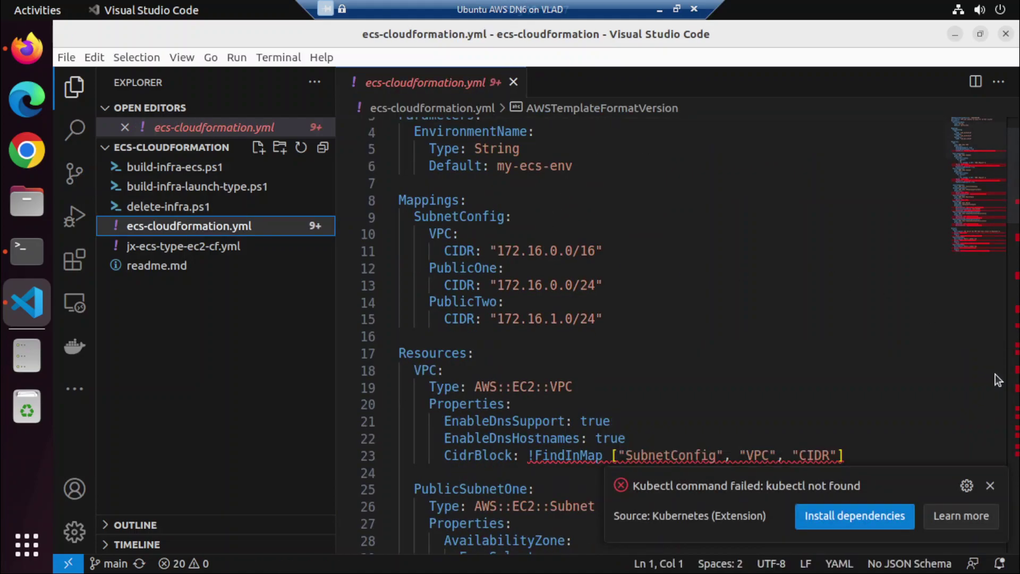
{"action": "left_click", "coordinate": [991, 485]}
{"action": "scroll", "coordinate": [744, 412], "scroll_direction": "down", "scroll_amount": 3}
{"action": "scroll", "coordinate": [646, 410], "scroll_direction": "down", "scroll_amount": 2}
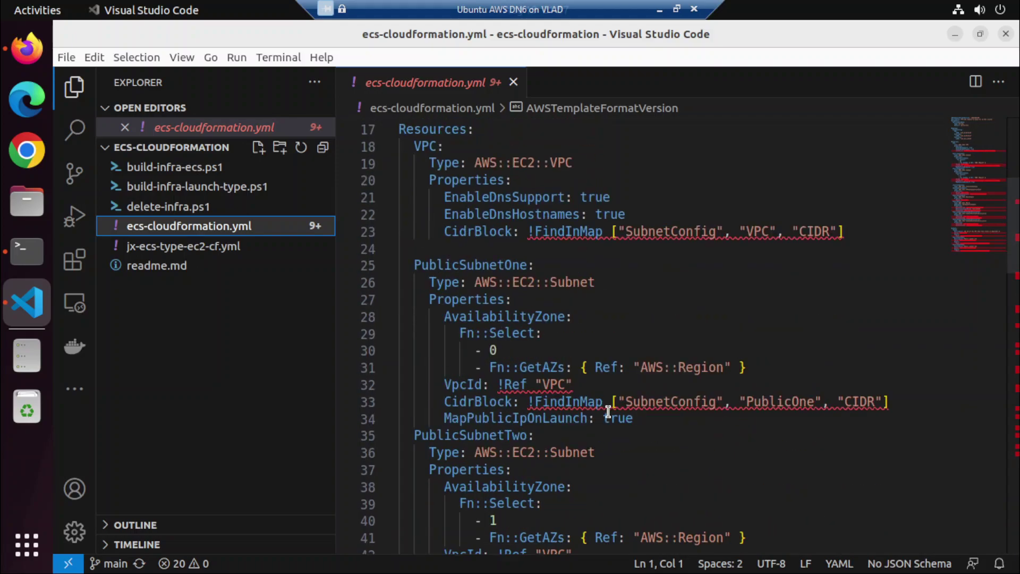
{"action": "scroll", "coordinate": [609, 410], "scroll_direction": "down", "scroll_amount": 7}
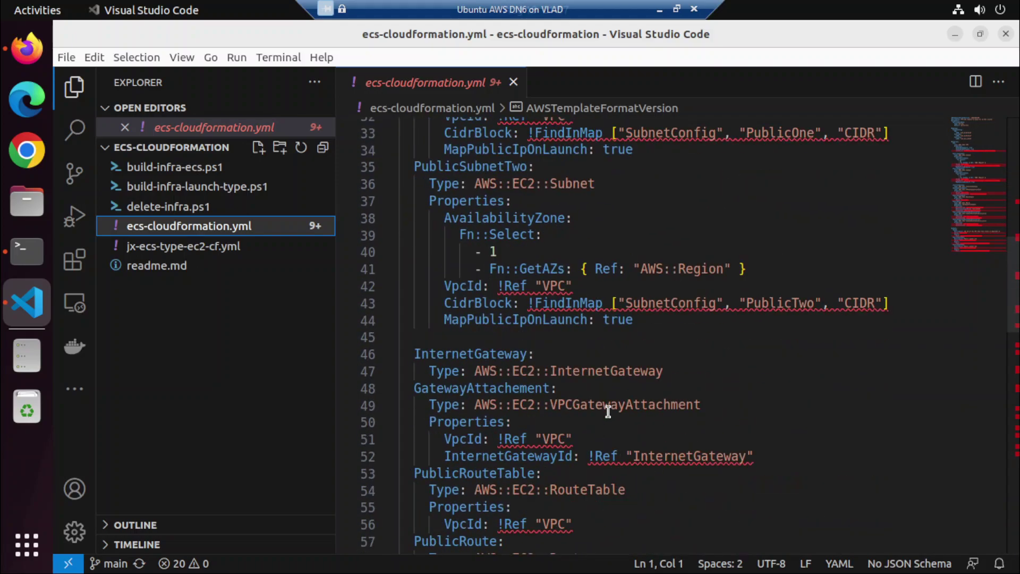
{"action": "scroll", "coordinate": [608, 411], "scroll_direction": "down", "scroll_amount": 2}
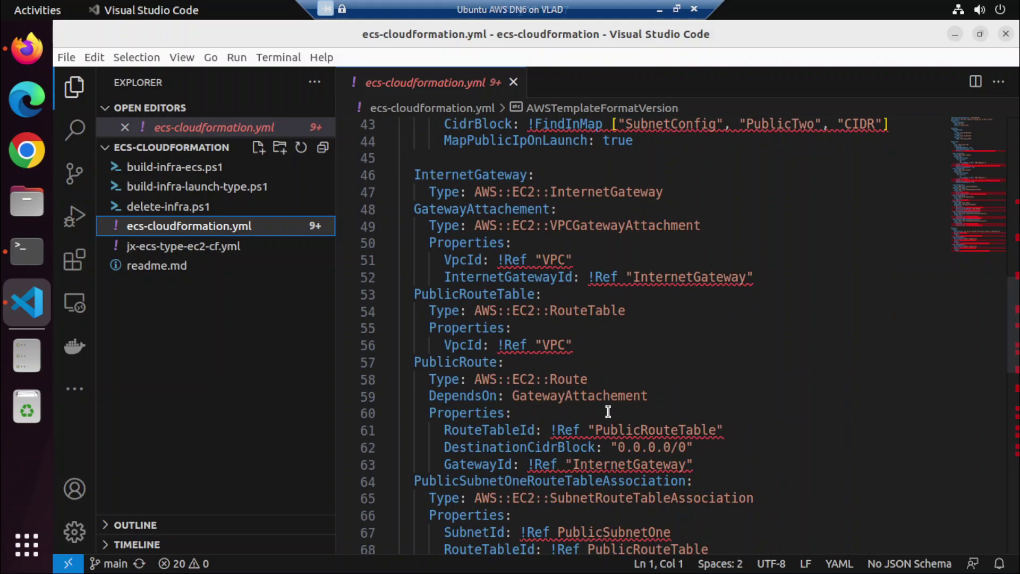
{"action": "scroll", "coordinate": [608, 412], "scroll_direction": "down", "scroll_amount": 2}
{"action": "scroll", "coordinate": [609, 412], "scroll_direction": "down", "scroll_amount": 2}
{"action": "scroll", "coordinate": [608, 411], "scroll_direction": "down", "scroll_amount": 6}
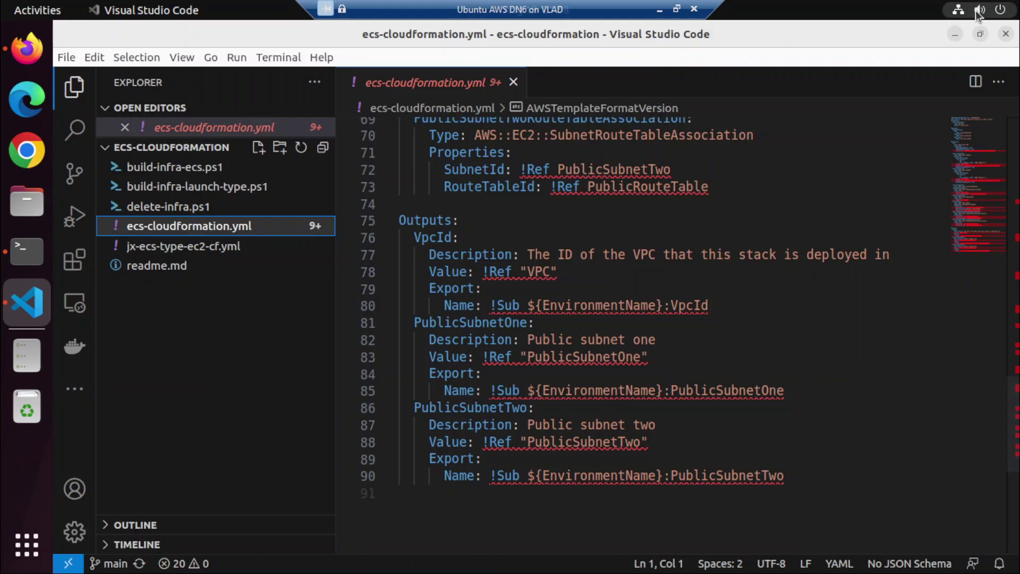
- Minimize the code editor, refresh the CloudFormation stack list in Firefox and return to the terminal
{"action": "left_click", "coordinate": [955, 35]}
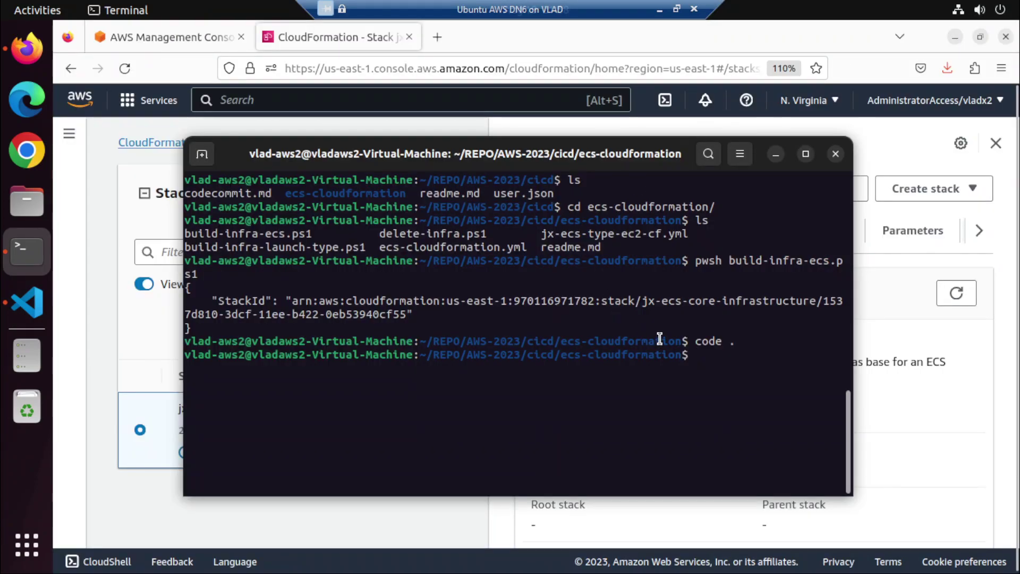
{"action": "left_click", "coordinate": [110, 301]}
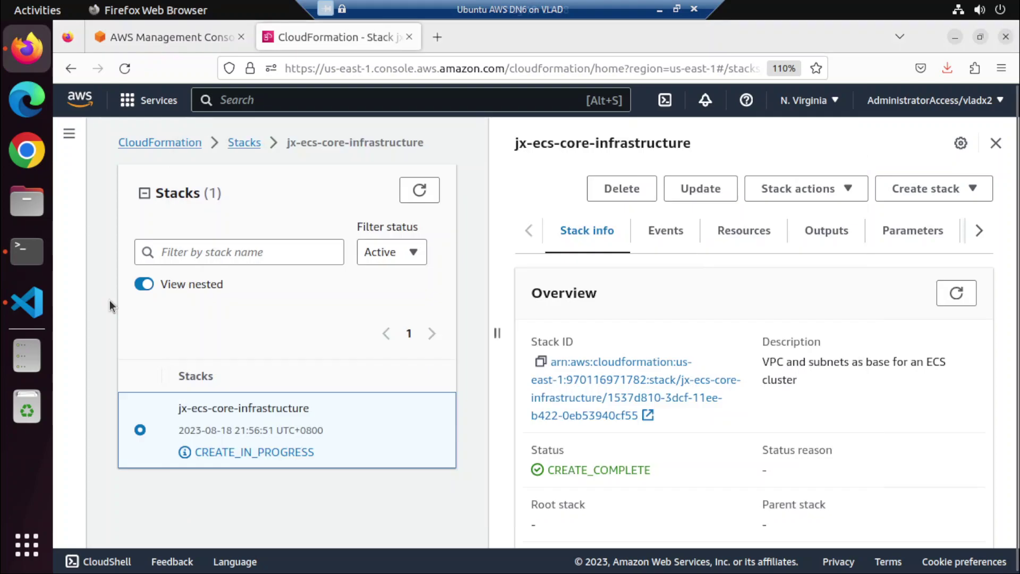
{"action": "left_click", "coordinate": [419, 192]}
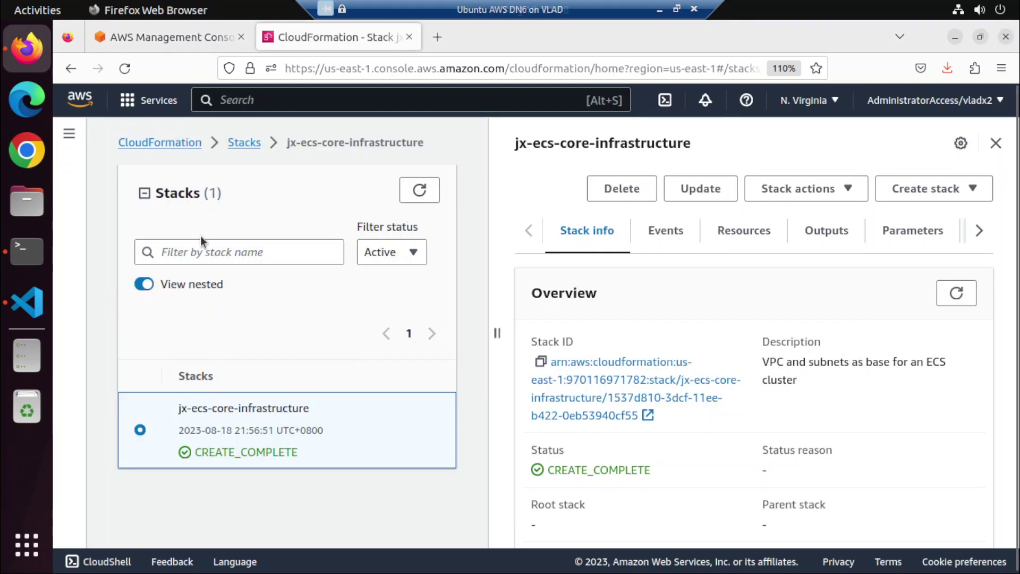
{"action": "left_click", "coordinate": [28, 247]}
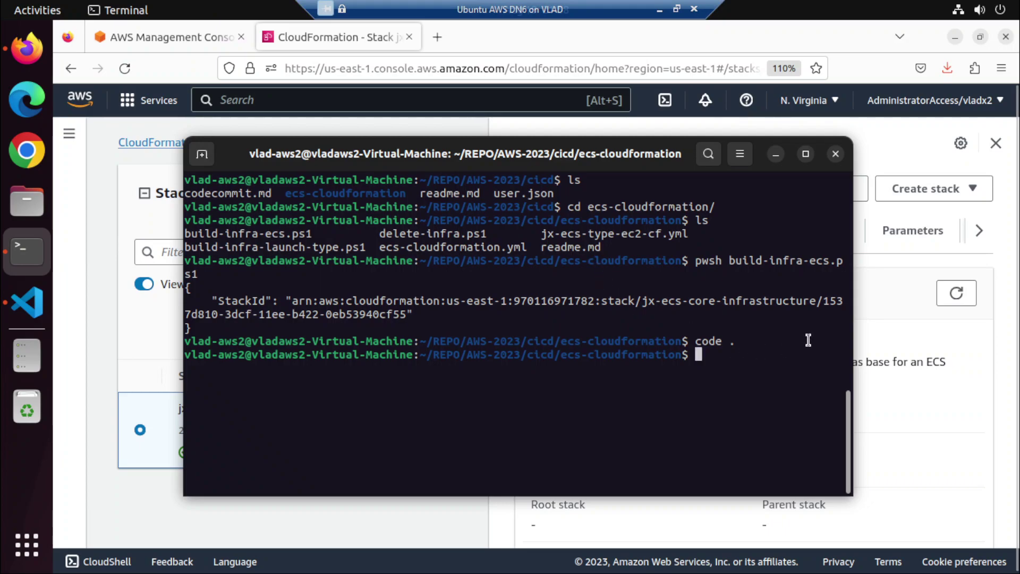
{"action": "type", "text": "pwsh"}
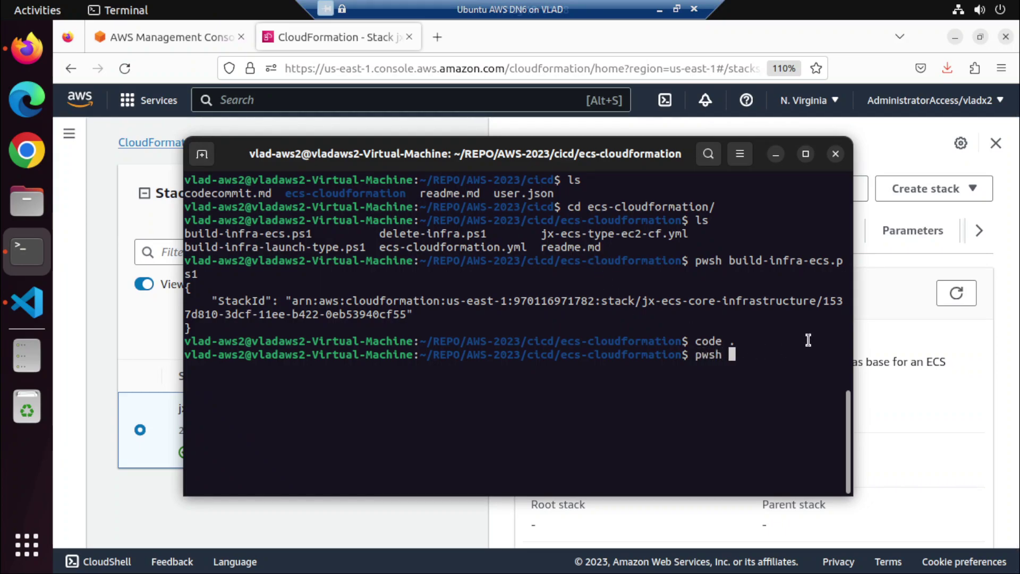
{"action": "key", "text": "BackSpace"}
{"action": "key", "text": "BackSpace"}
{"action": "key", "text": "BackSpace"}
{"action": "key", "text": "BackSpace"}
- List the folder's contents and run the build-infra-launch-type.ps1 script with pwsh
{"action": "type", "text": "ls"}
{"action": "key", "text": "Return"}
{"action": "type", "text": "pwsh b"}
{"action": "key", "text": "Tab"}
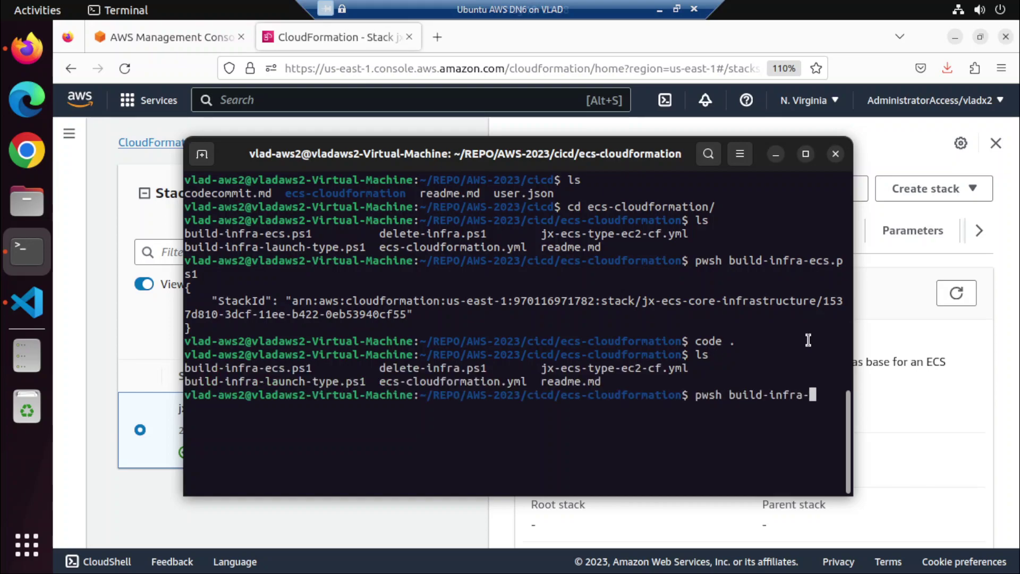
{"action": "type", "text": "l"}
{"action": "key", "text": "Tab"}
{"action": "key", "text": "Return"}
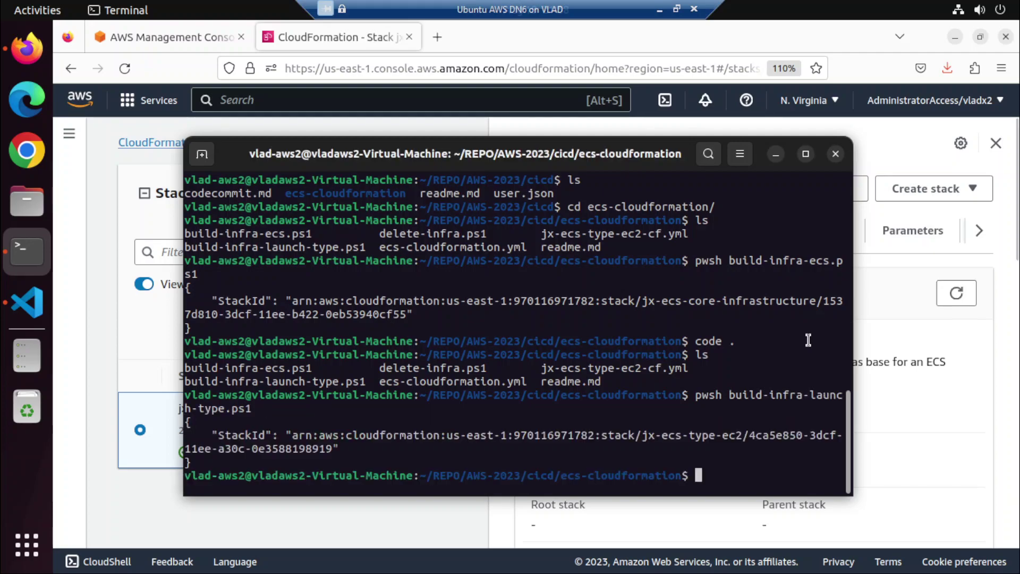
- Switch to Firefox and refresh the CloudFormation stack list repeatedly to monitor creation of the jx-ecs-type-ec2 stack
{"action": "left_click", "coordinate": [145, 331]}
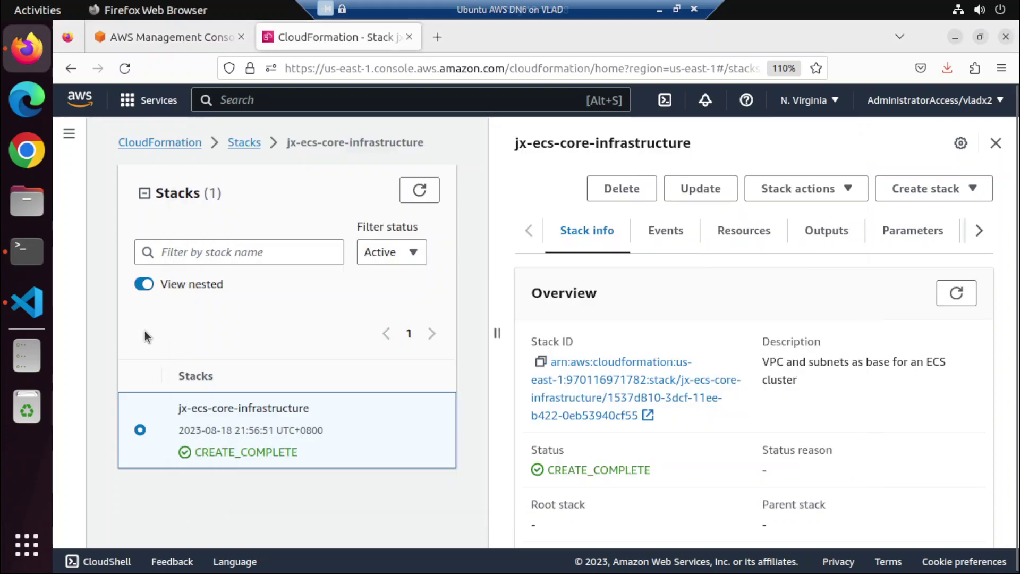
{"action": "left_click", "coordinate": [407, 193]}
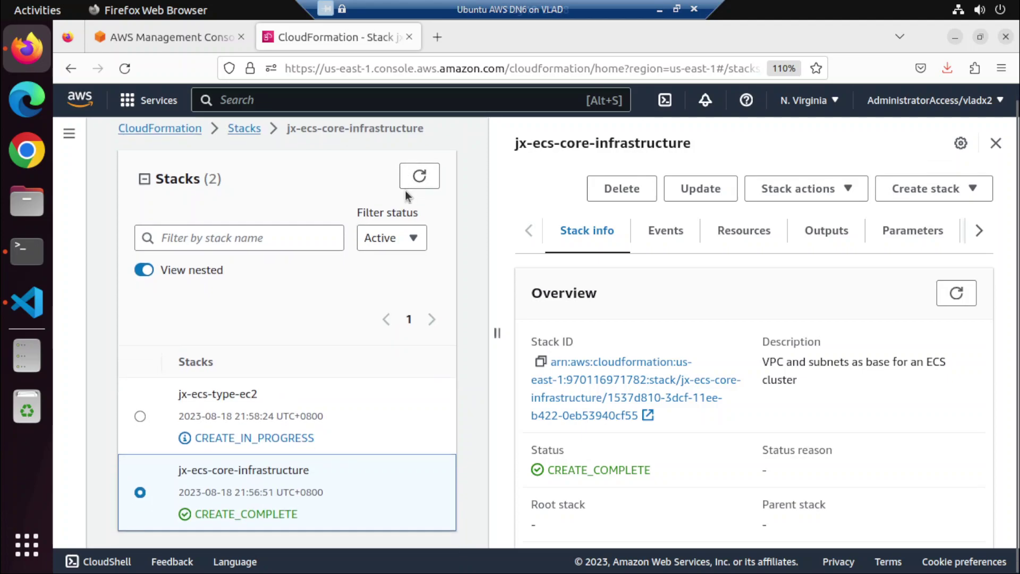
{"action": "left_click", "coordinate": [419, 190]}
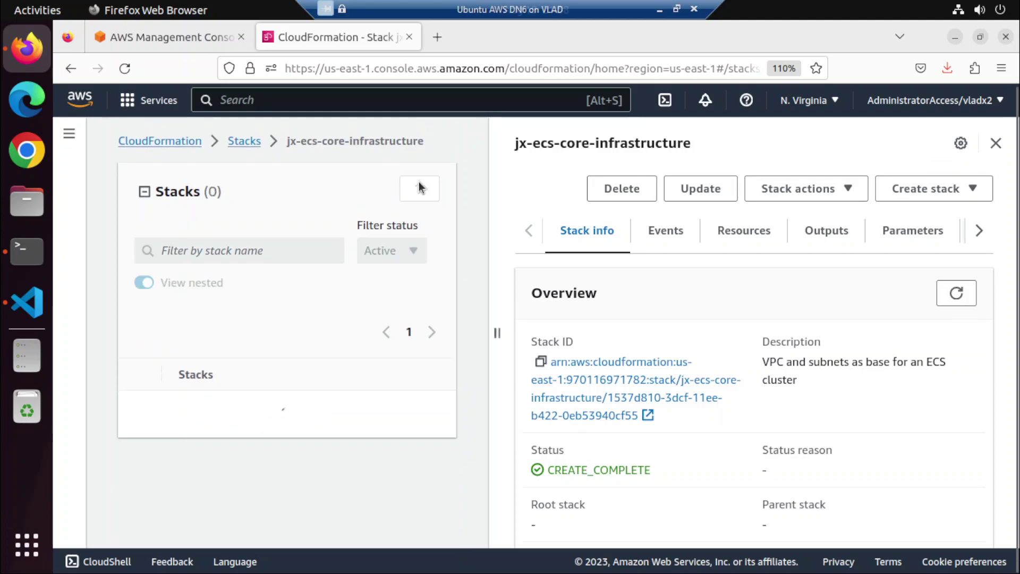
{"action": "left_click", "coordinate": [419, 187]}
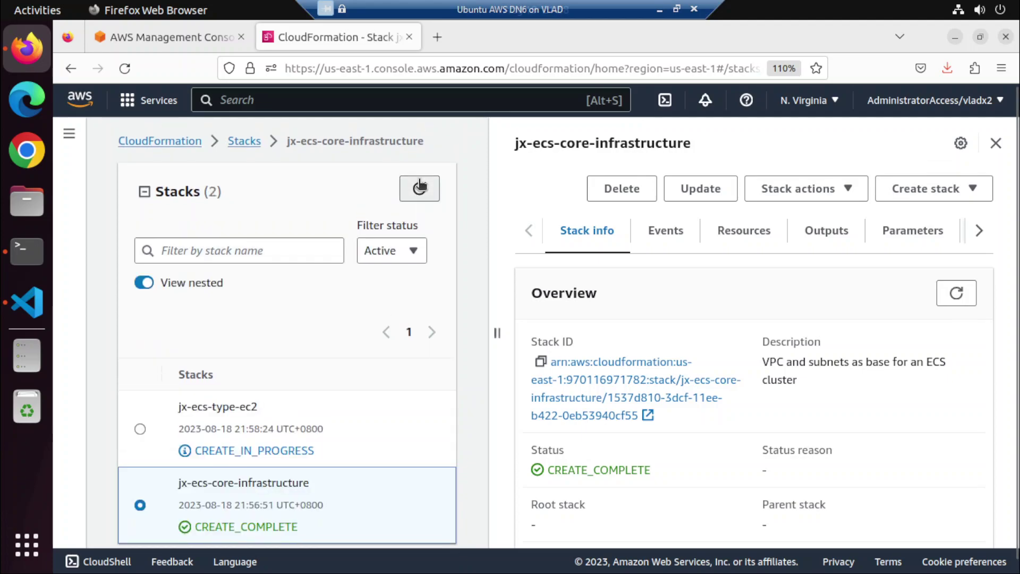
{"action": "left_click", "coordinate": [419, 188]}
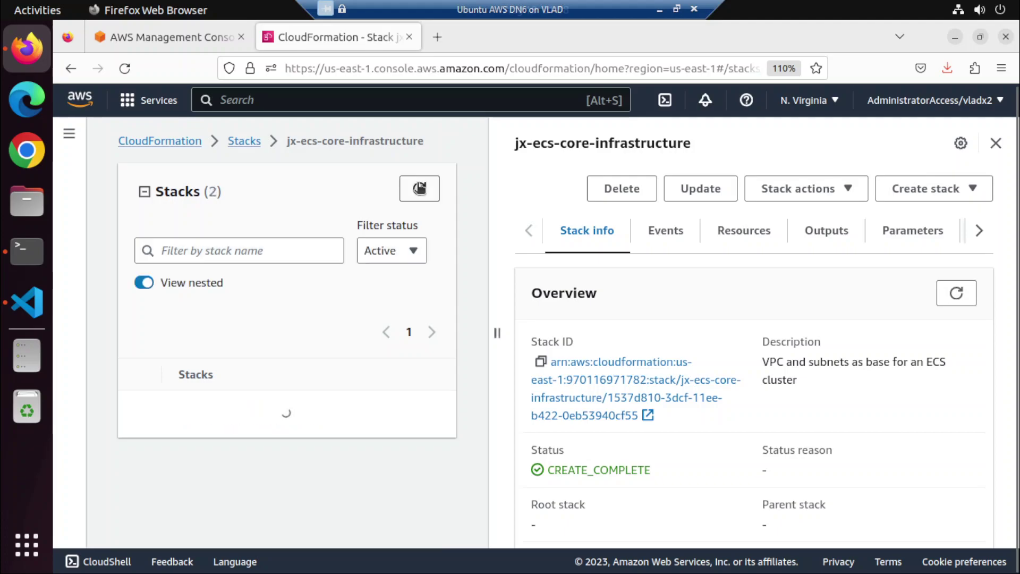
{"action": "left_click", "coordinate": [419, 188]}
{"action": "left_click", "coordinate": [419, 188]}
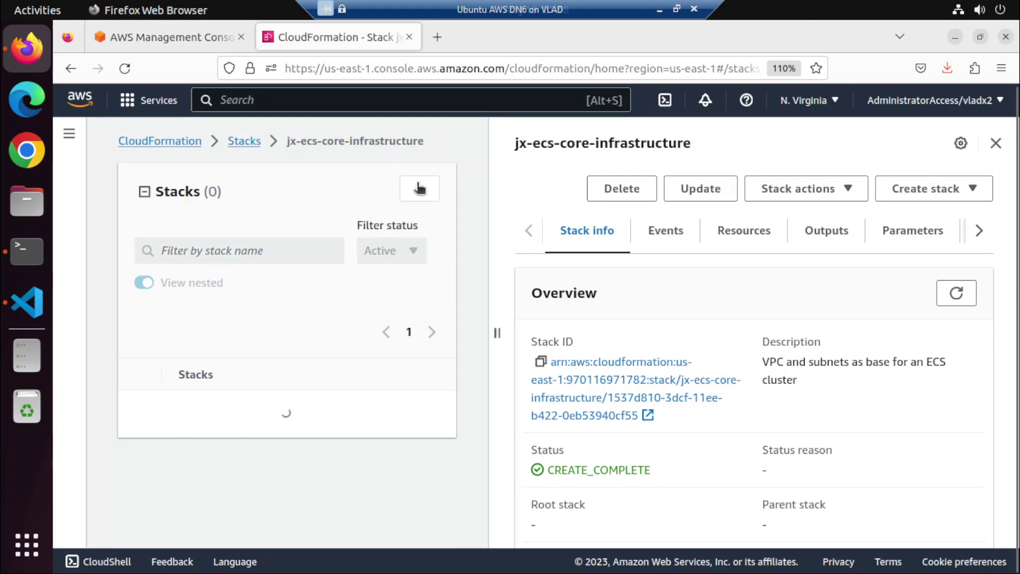
{"action": "left_click", "coordinate": [419, 188]}
{"action": "left_click", "coordinate": [419, 188]}
{"action": "left_click", "coordinate": [419, 188]}
{"action": "left_click", "coordinate": [419, 188]}
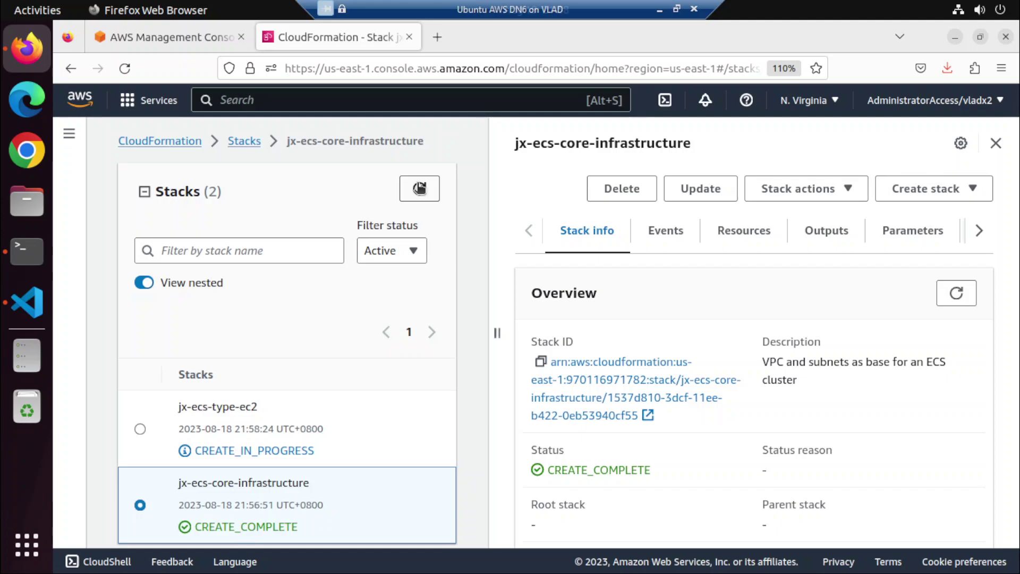
{"action": "left_click", "coordinate": [419, 188]}
{"action": "left_click", "coordinate": [419, 188]}
{"action": "left_click", "coordinate": [419, 189]}
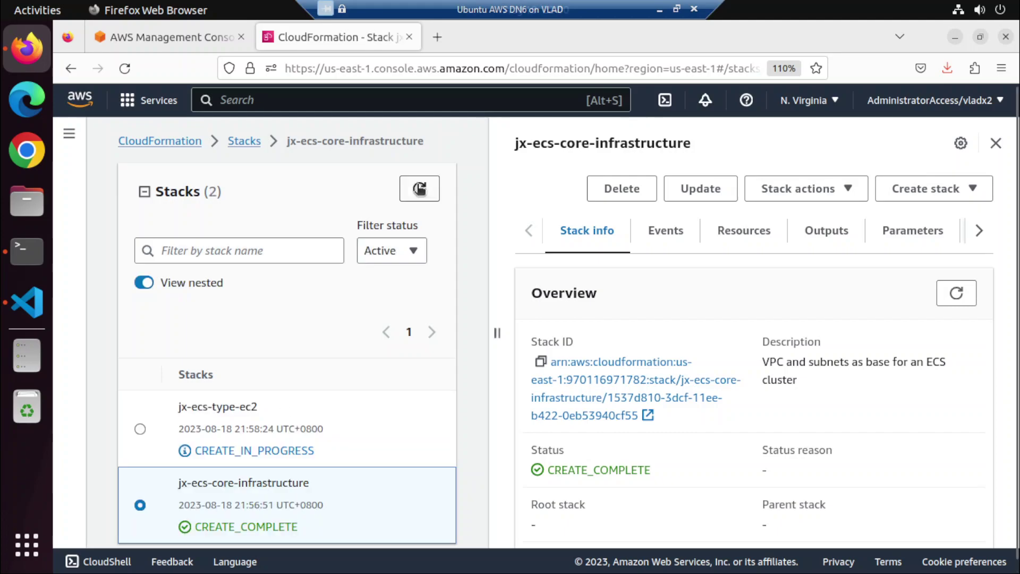
{"action": "left_click", "coordinate": [420, 189]}
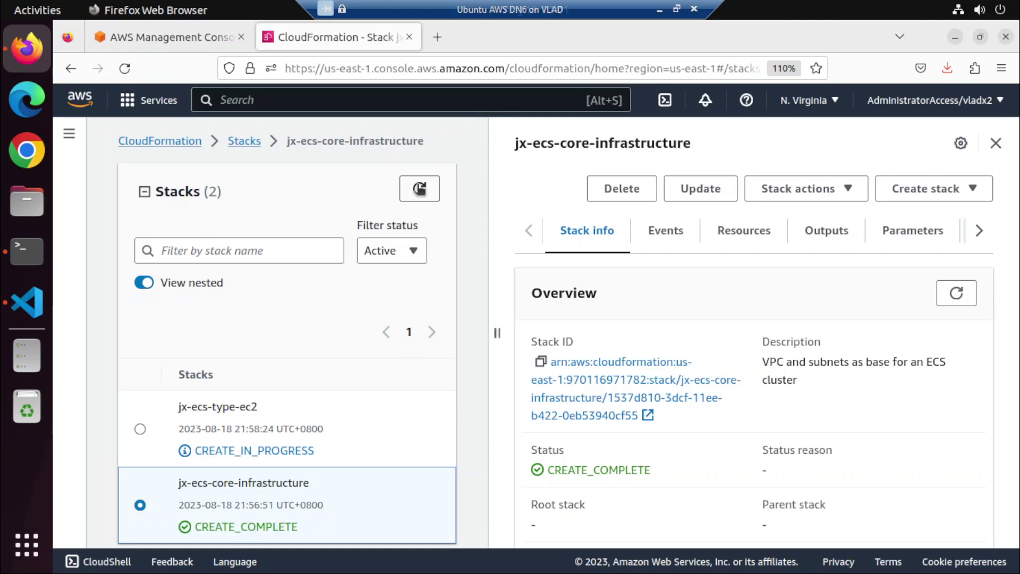
{"action": "left_click", "coordinate": [419, 189]}
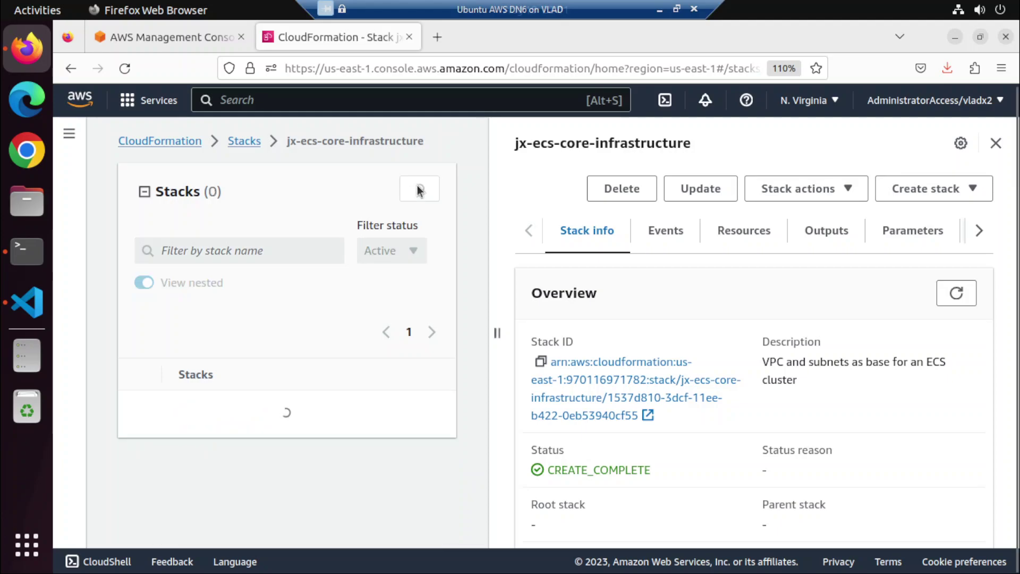
{"action": "left_click", "coordinate": [419, 189]}
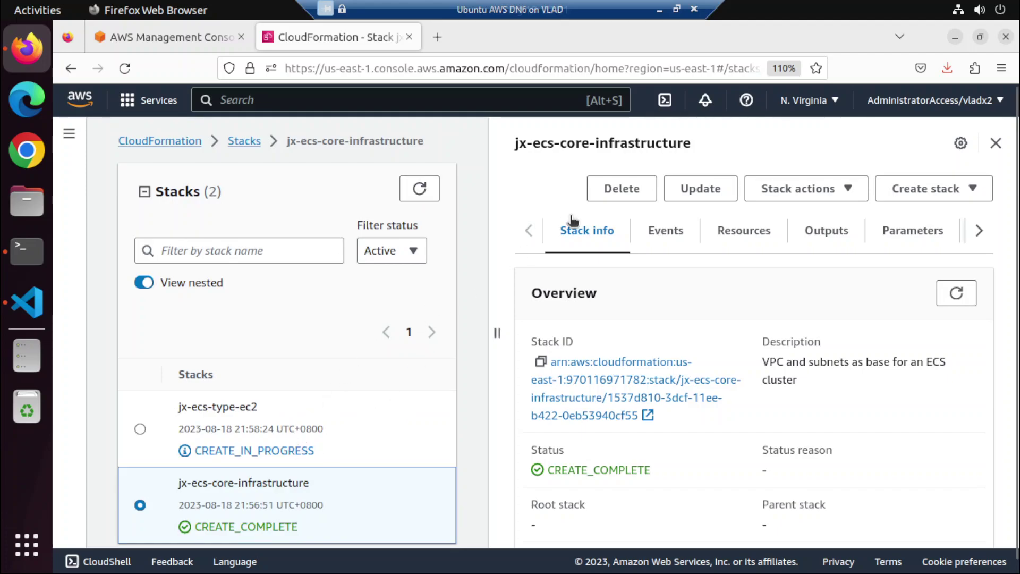
- Open the full Stacks overview and refresh it to check the status of both stacks
{"action": "left_click", "coordinate": [247, 149]}
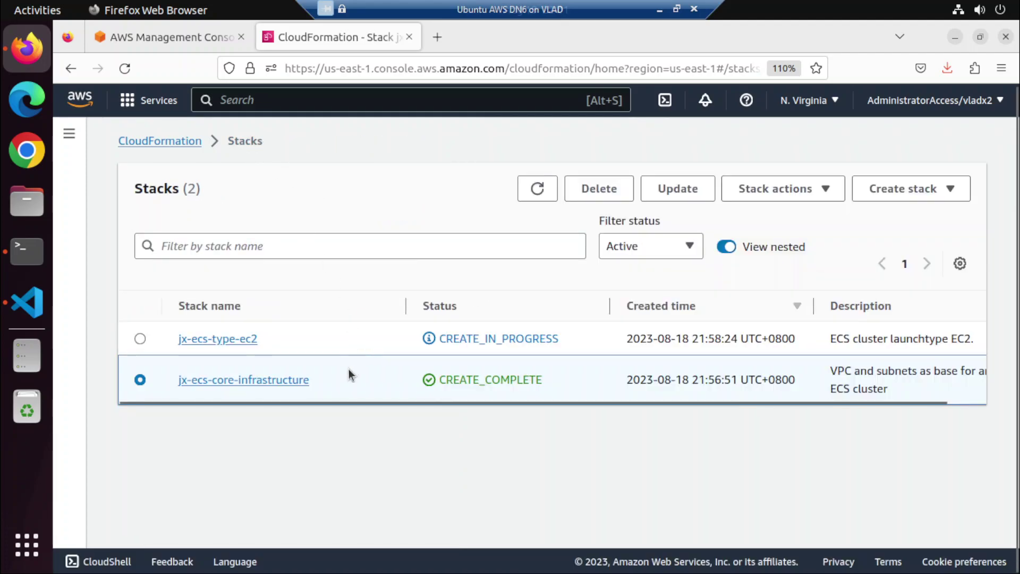
{"action": "left_click", "coordinate": [537, 189]}
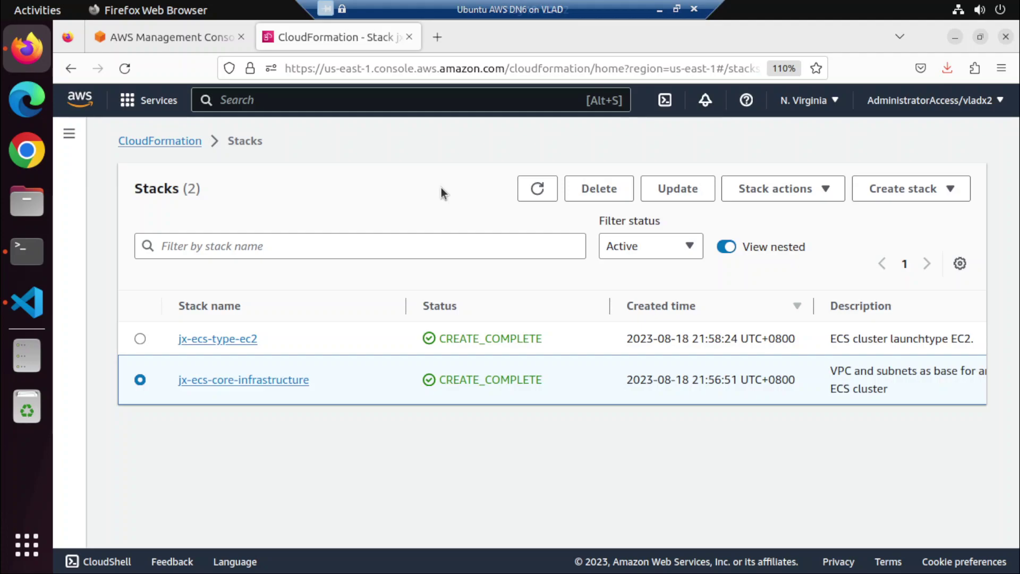
{"action": "left_click", "coordinate": [537, 189]}
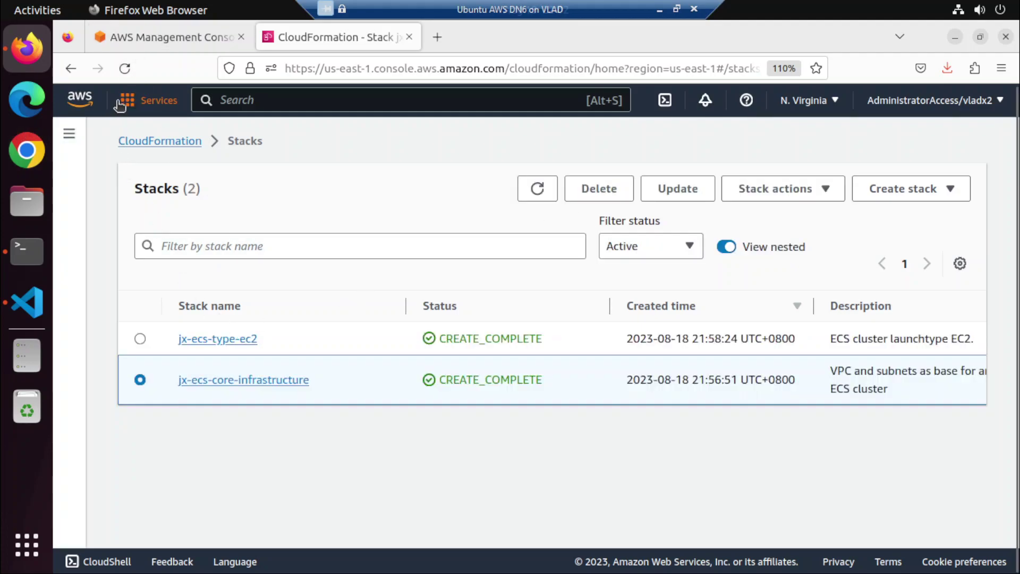
- Search the AWS console for ecs and open Elastic Container Service
{"action": "right_click", "coordinate": [232, 102]}
{"action": "key", "text": "Escape"}
{"action": "type", "text": "ecs"}
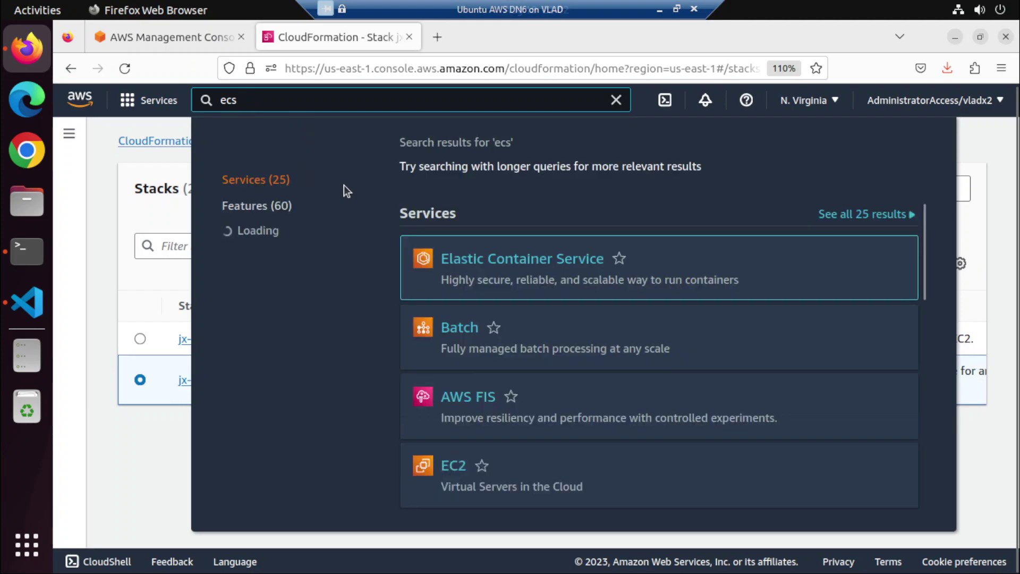
{"action": "left_click", "coordinate": [471, 260]}
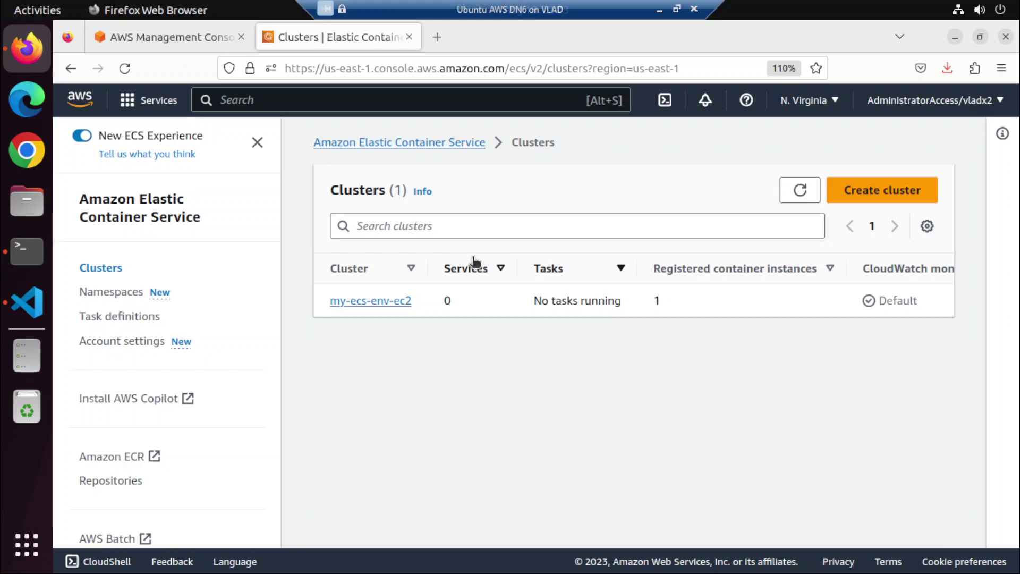
- Open the my-ecs-env-ec2 cluster and inspect its infrastructure, including capacity providers and container instances
{"action": "left_click", "coordinate": [376, 300]}
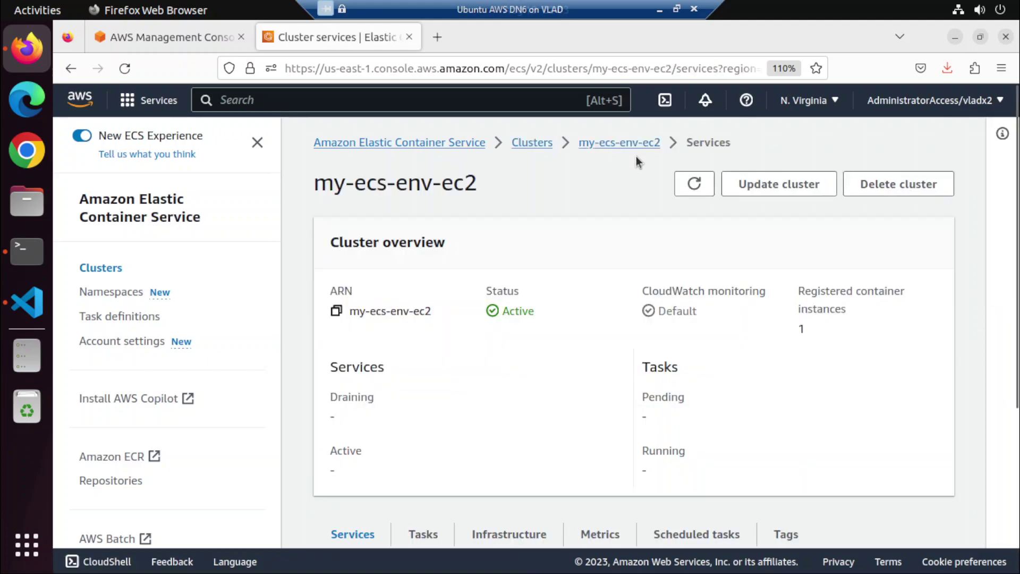
{"action": "scroll", "coordinate": [589, 292], "scroll_direction": "down", "scroll_amount": 3}
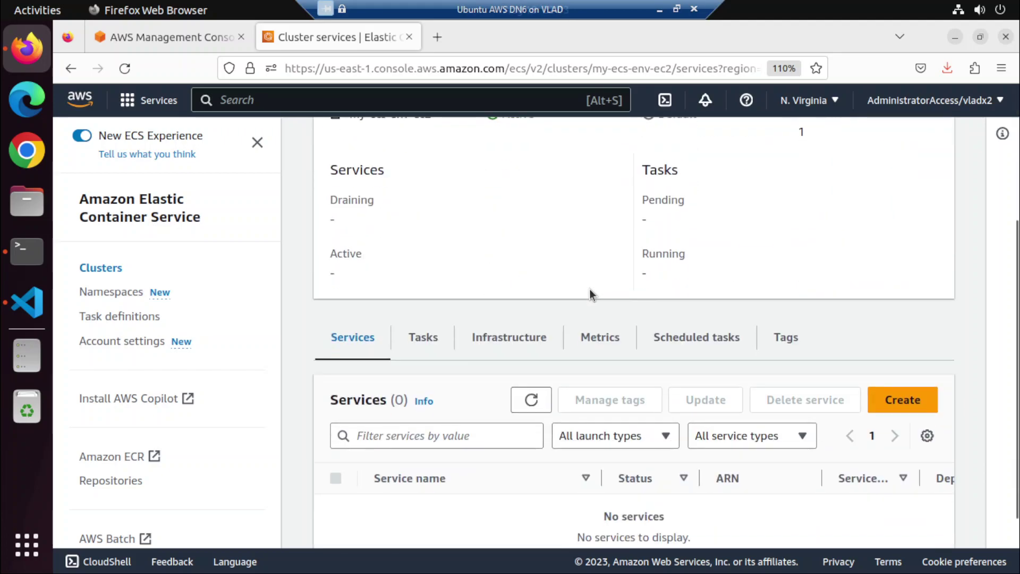
{"action": "scroll", "coordinate": [590, 292], "scroll_direction": "down", "scroll_amount": 1}
{"action": "left_click", "coordinate": [490, 261]}
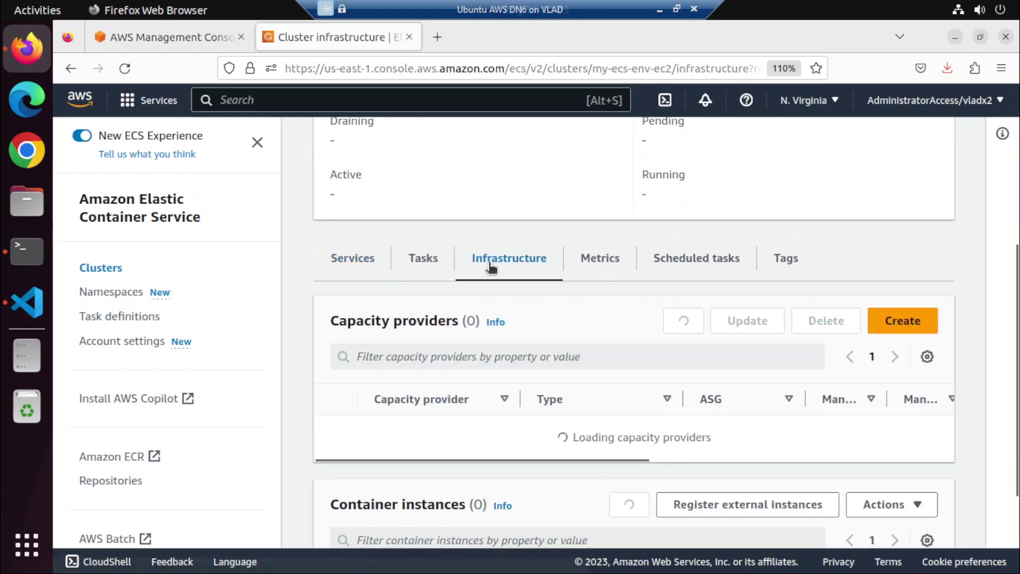
{"action": "scroll", "coordinate": [523, 324], "scroll_direction": "down", "scroll_amount": 2}
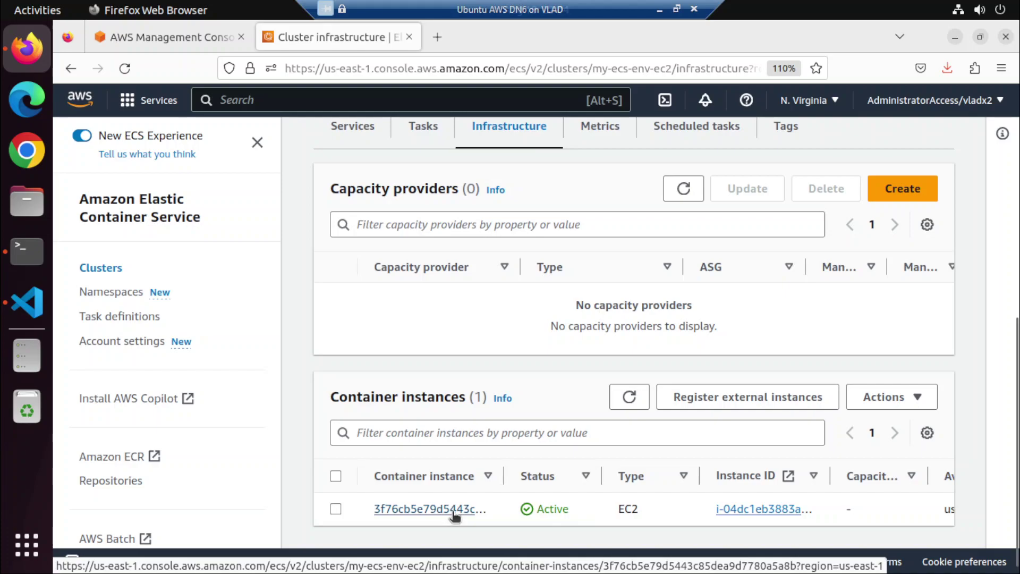
- Start a new task definition in Elastic Container Service and name its family jx-taskdef
{"action": "left_click", "coordinate": [151, 316]}
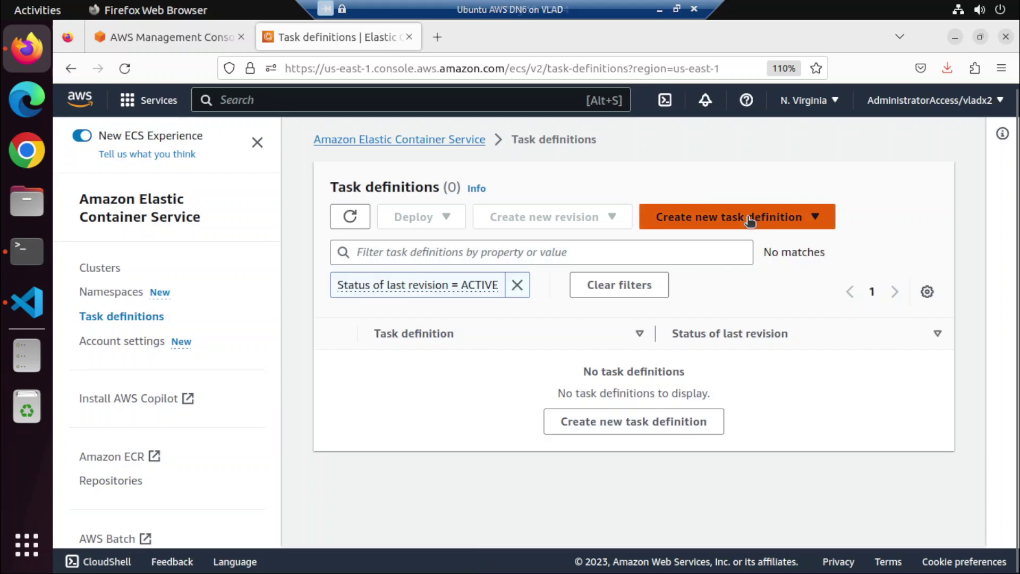
{"action": "left_click", "coordinate": [750, 221]}
{"action": "left_click", "coordinate": [739, 238]}
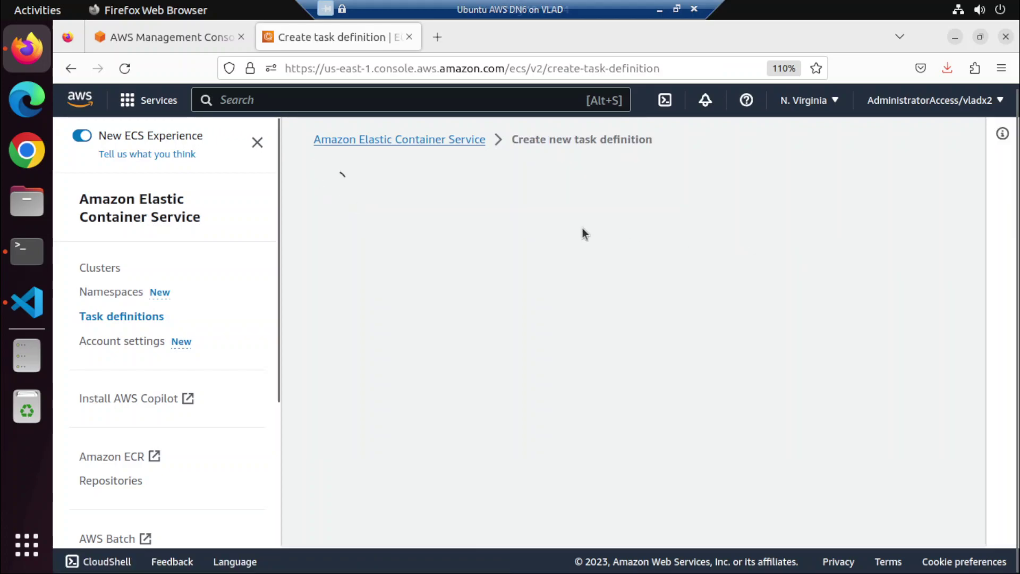
{"action": "left_click", "coordinate": [446, 321]}
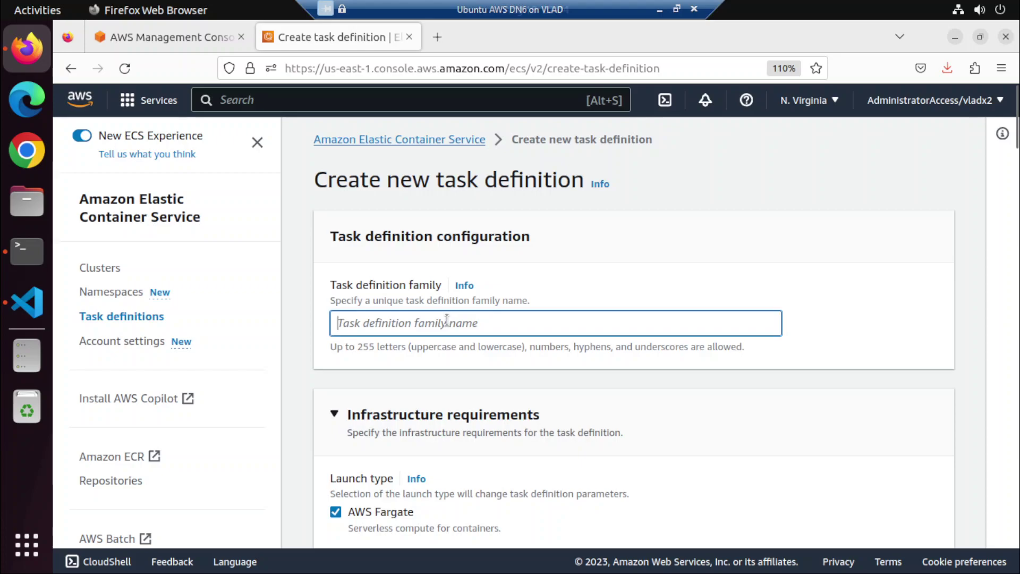
{"action": "type", "text": "jx"}
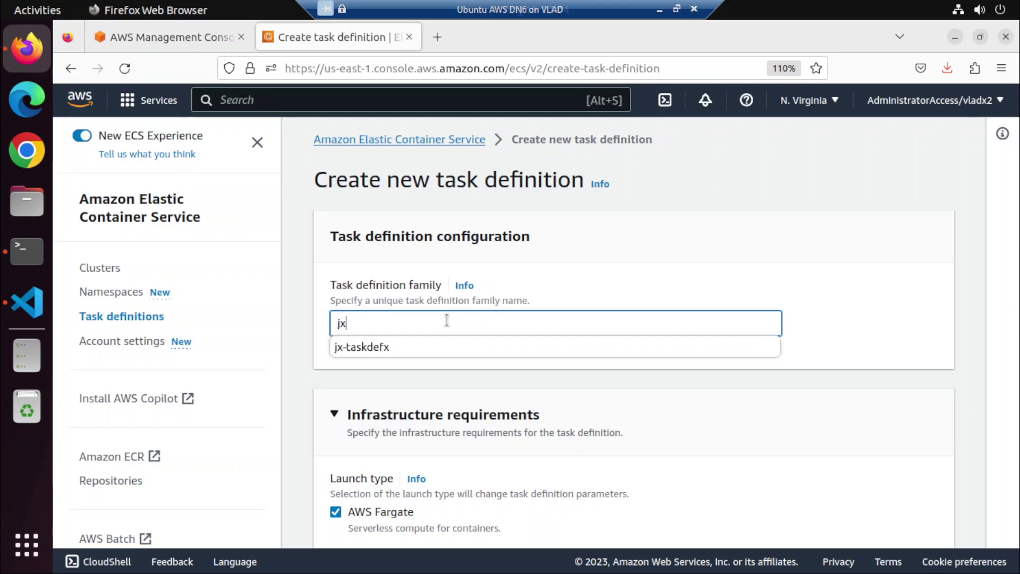
{"action": "type", "text": "-taskdef"}
{"action": "key", "text": "ctrl+a"}
{"action": "left_click", "coordinate": [706, 253]}
- Set the task role of the task definition to ecsTaskExecutionRole
{"action": "scroll", "coordinate": [705, 254], "scroll_direction": "down", "scroll_amount": 5}
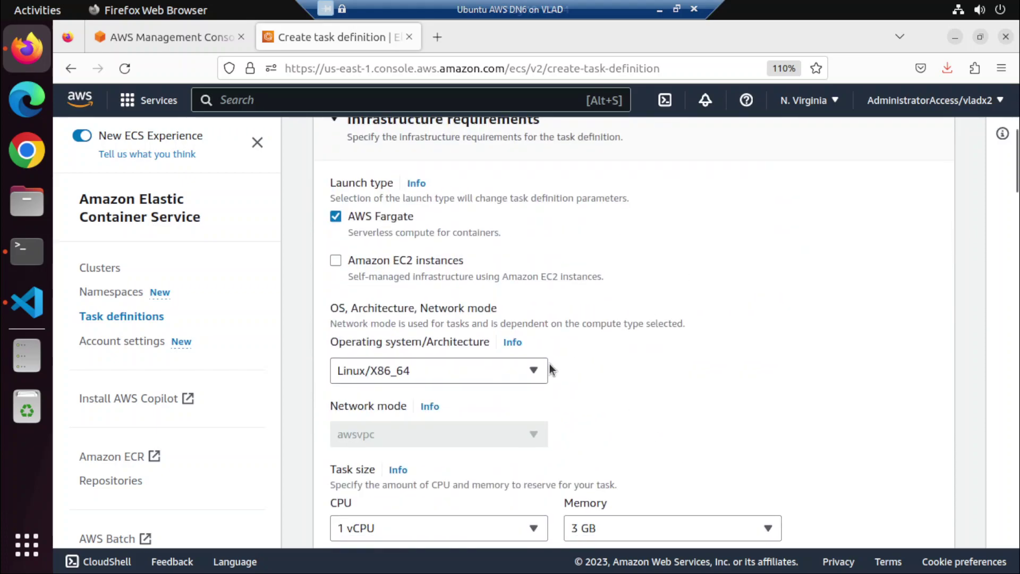
{"action": "scroll", "coordinate": [534, 425], "scroll_direction": "down", "scroll_amount": 3}
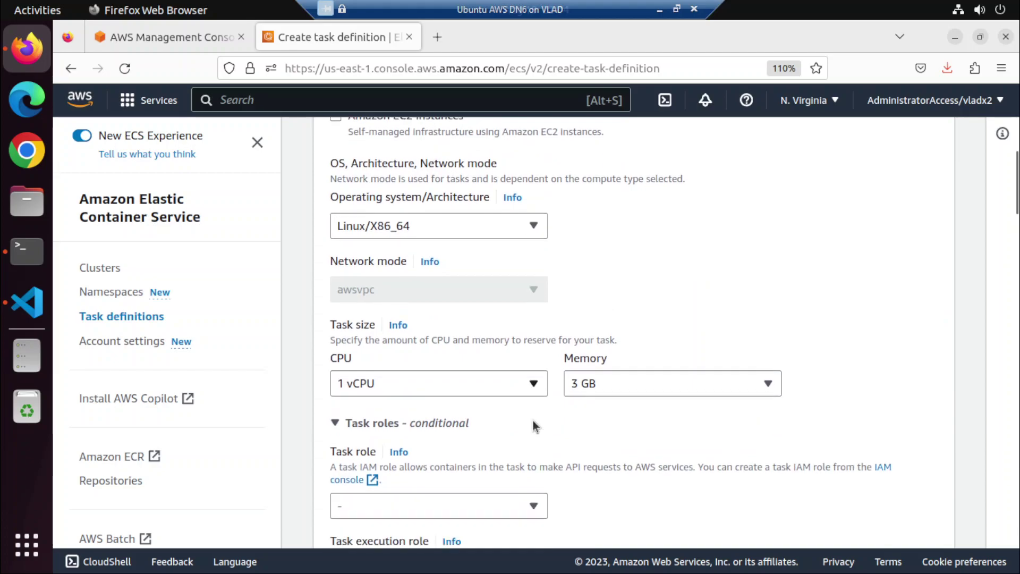
{"action": "scroll", "coordinate": [479, 396], "scroll_direction": "down", "scroll_amount": 3}
{"action": "left_click", "coordinate": [455, 365]}
{"action": "left_click", "coordinate": [449, 409]}
- Open Amazon ECR in a new browser tab and copy the URI of the public jx-coderapi repository
{"action": "scroll", "coordinate": [699, 423], "scroll_direction": "down", "scroll_amount": 3}
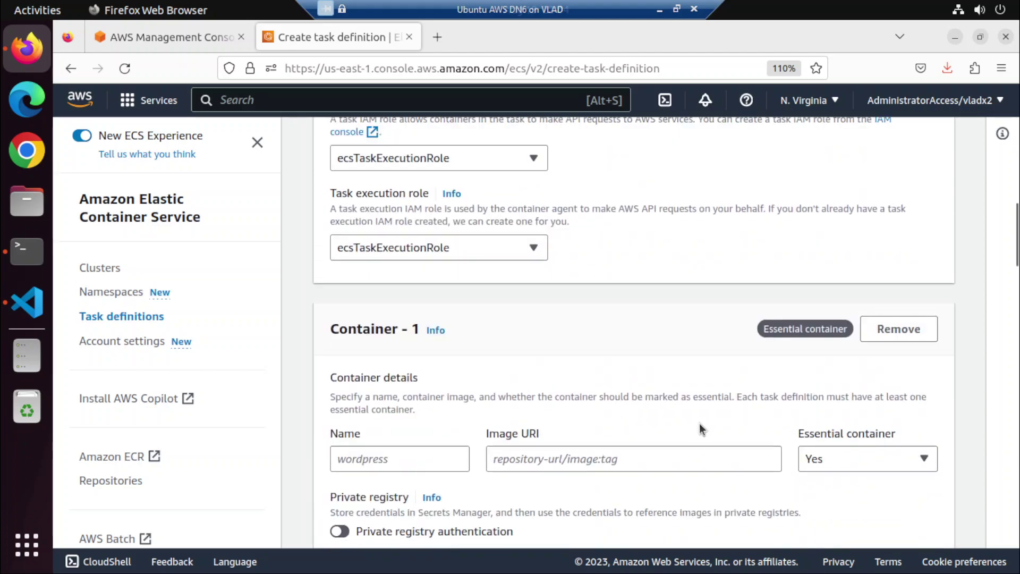
{"action": "scroll", "coordinate": [677, 422], "scroll_direction": "down", "scroll_amount": 3}
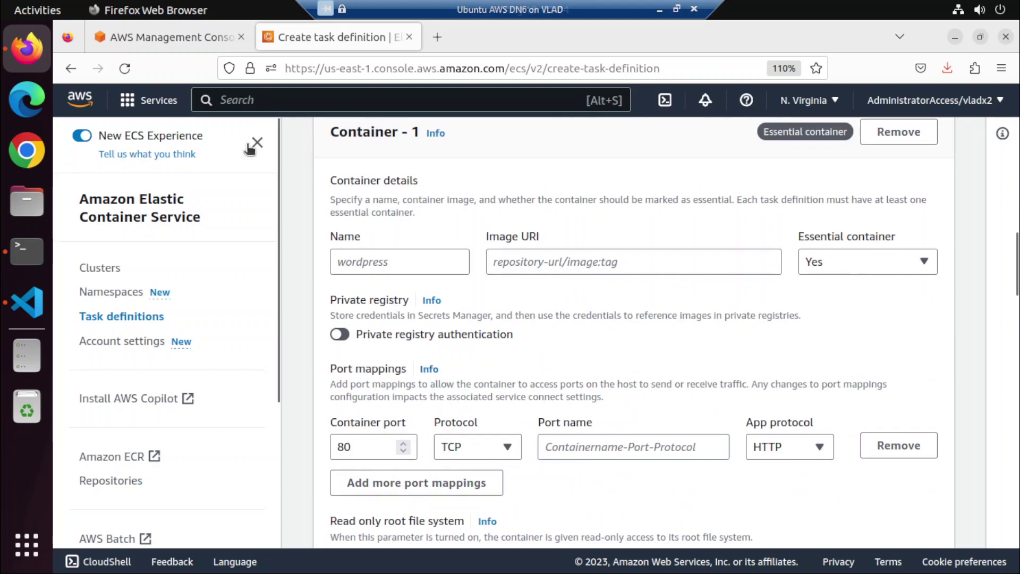
{"action": "left_click", "coordinate": [207, 39]}
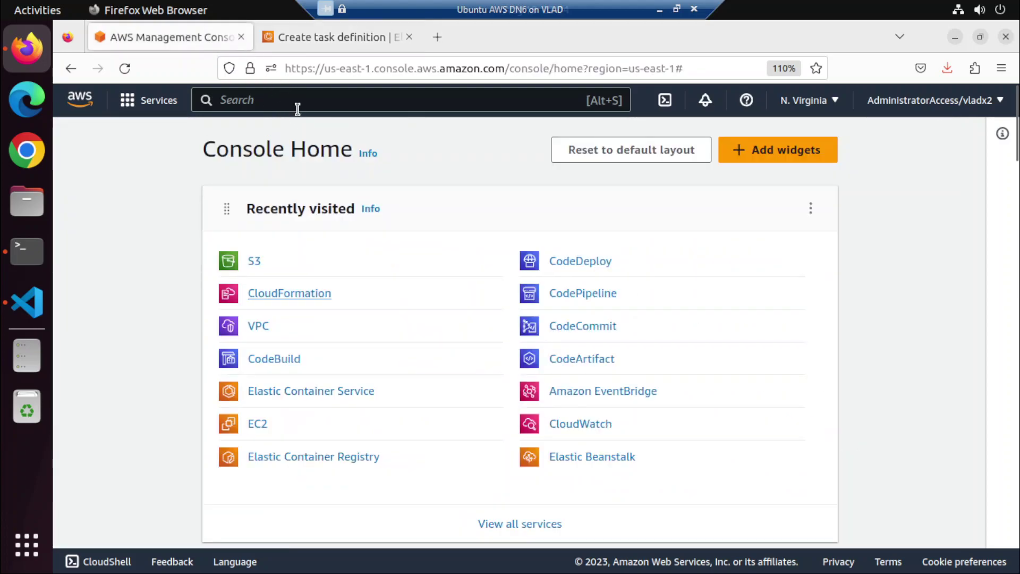
{"action": "left_click", "coordinate": [288, 29]}
{"action": "right_click", "coordinate": [108, 458]}
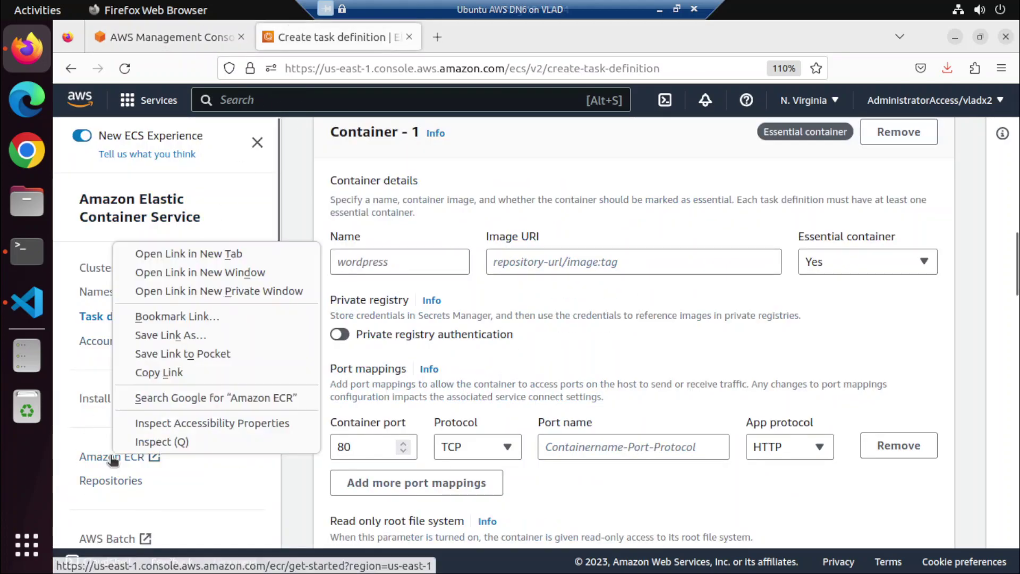
{"action": "left_click", "coordinate": [173, 254]}
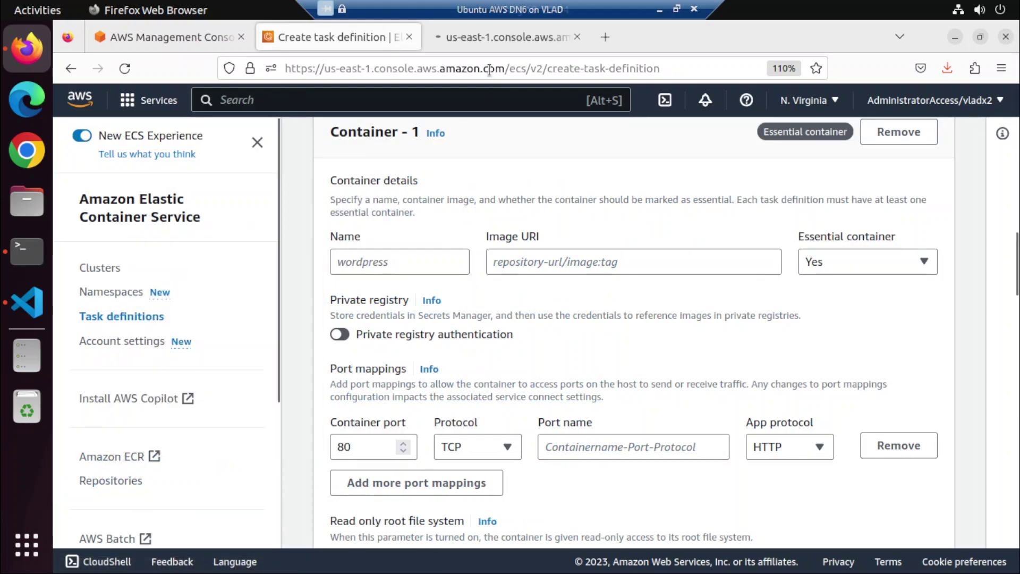
{"action": "left_click", "coordinate": [487, 38]}
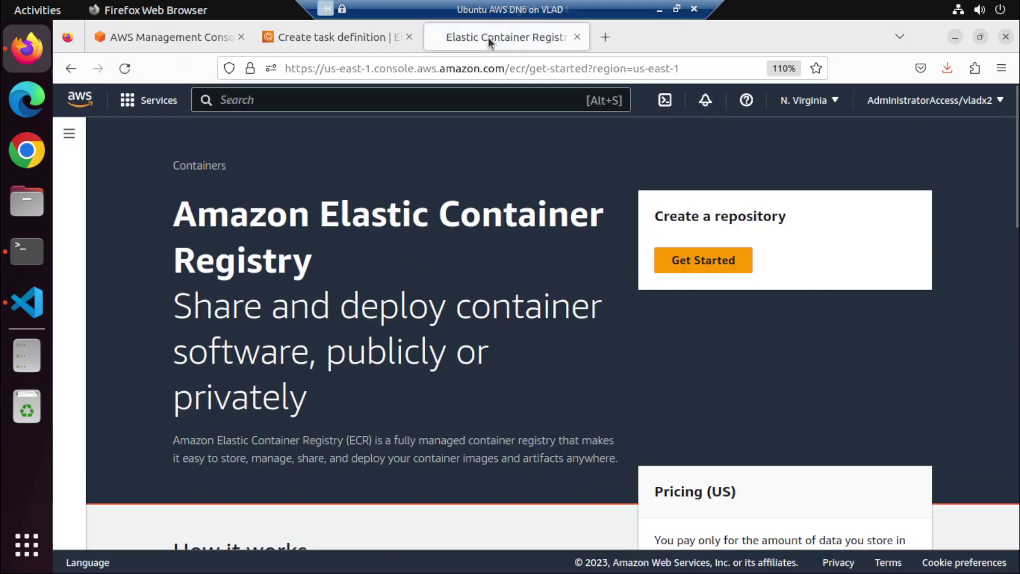
{"action": "left_click", "coordinate": [69, 133]}
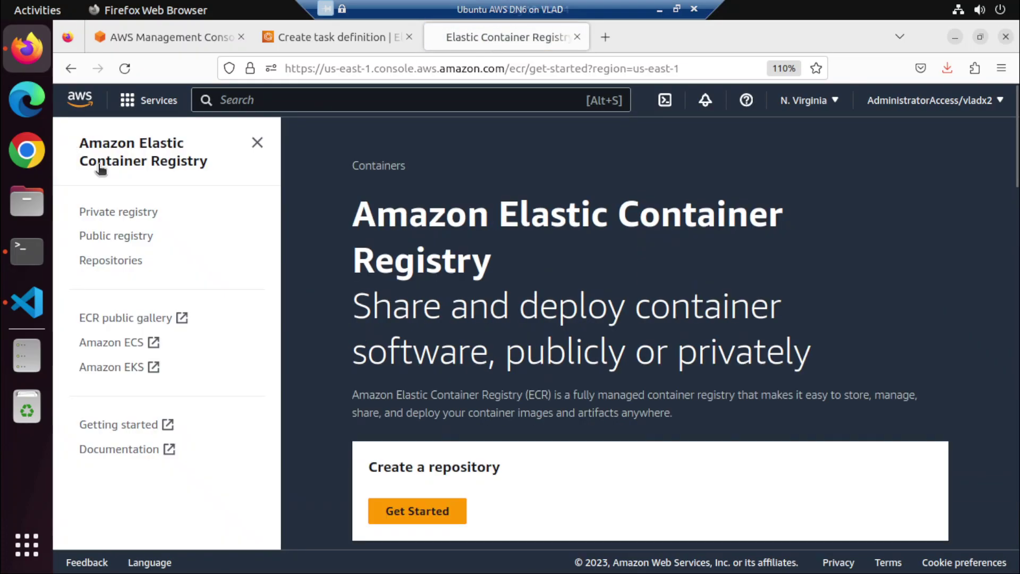
{"action": "left_click", "coordinate": [106, 260]}
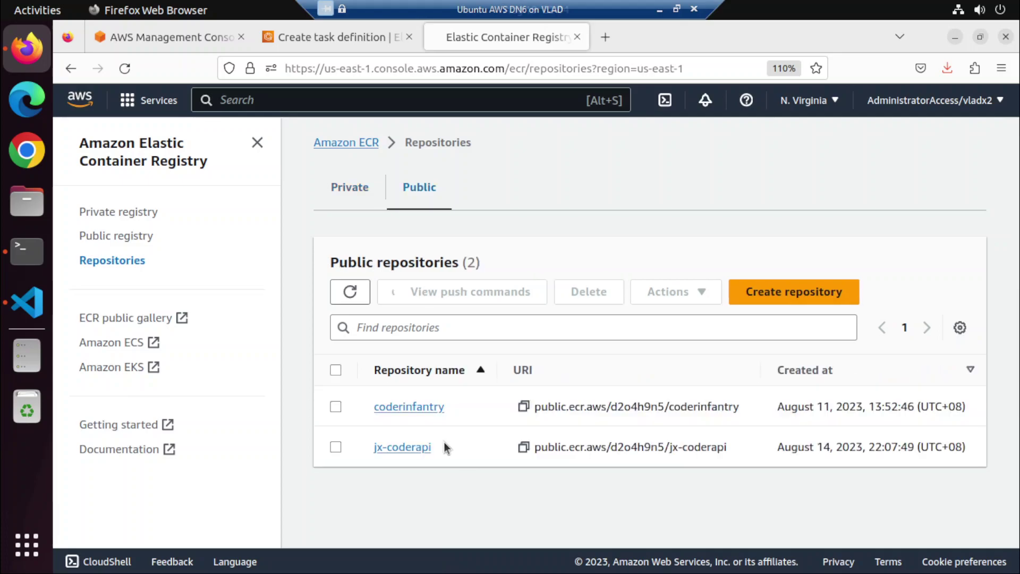
{"action": "left_click", "coordinate": [523, 448]}
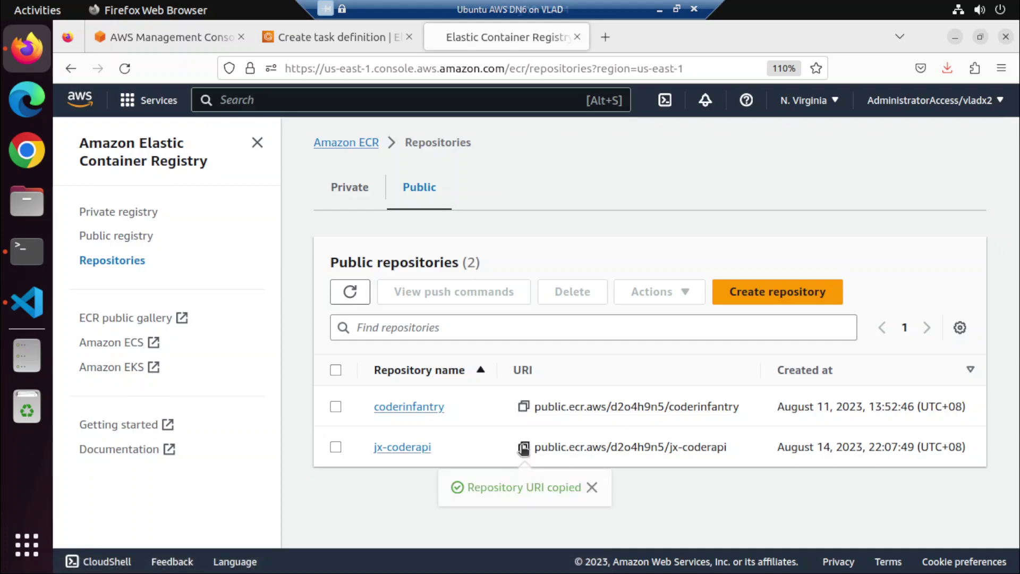
- Back in the task definition, set Container 1's image URI to public.ecr.aws/d2o4h9n5/jx-coderapi and its name to jx-api-image
{"action": "left_click", "coordinate": [357, 36]}
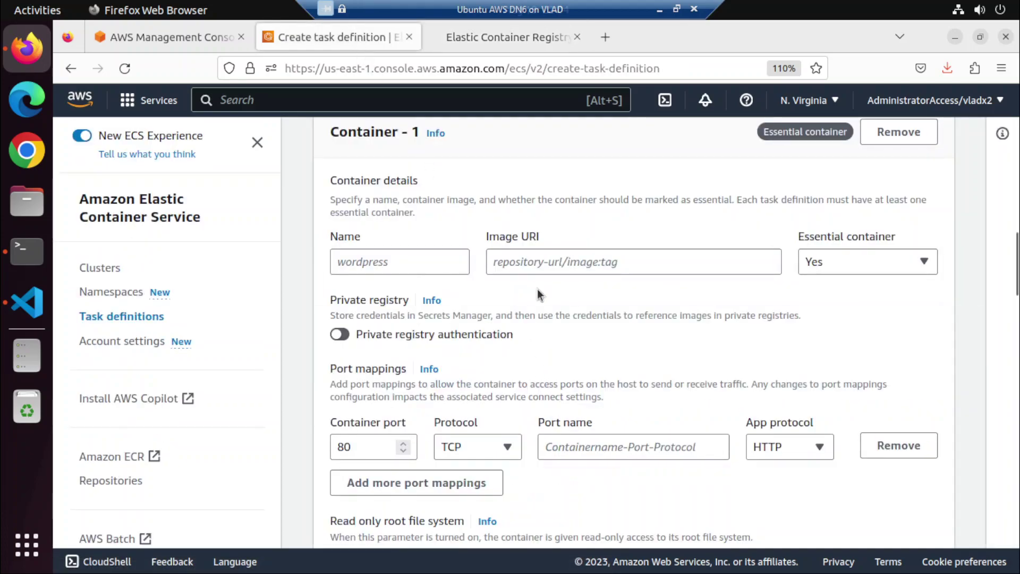
{"action": "left_click", "coordinate": [532, 267]}
{"action": "key", "text": "ctrl+v"}
{"action": "left_click", "coordinate": [433, 261]}
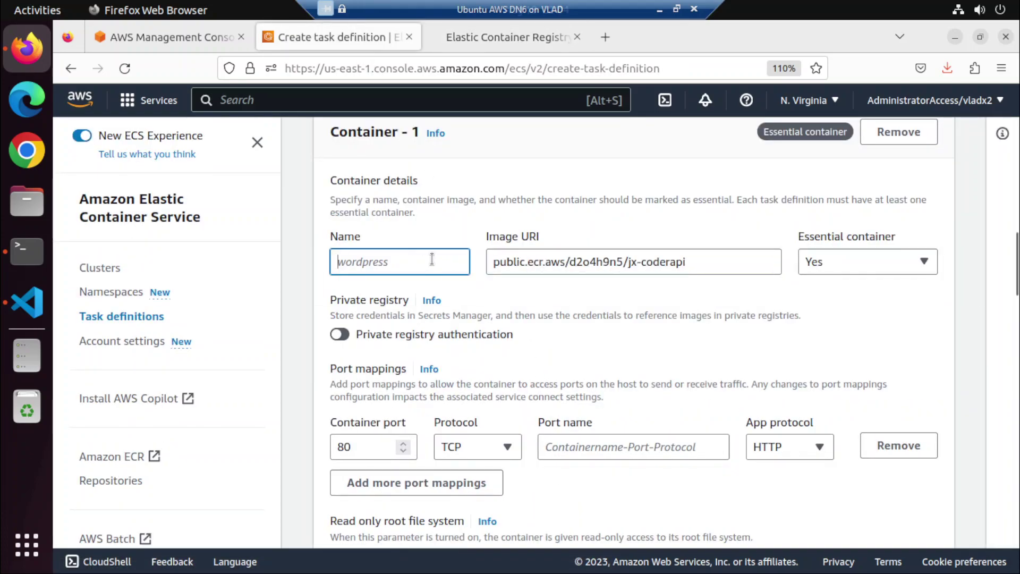
{"action": "type", "text": "jx-api="}
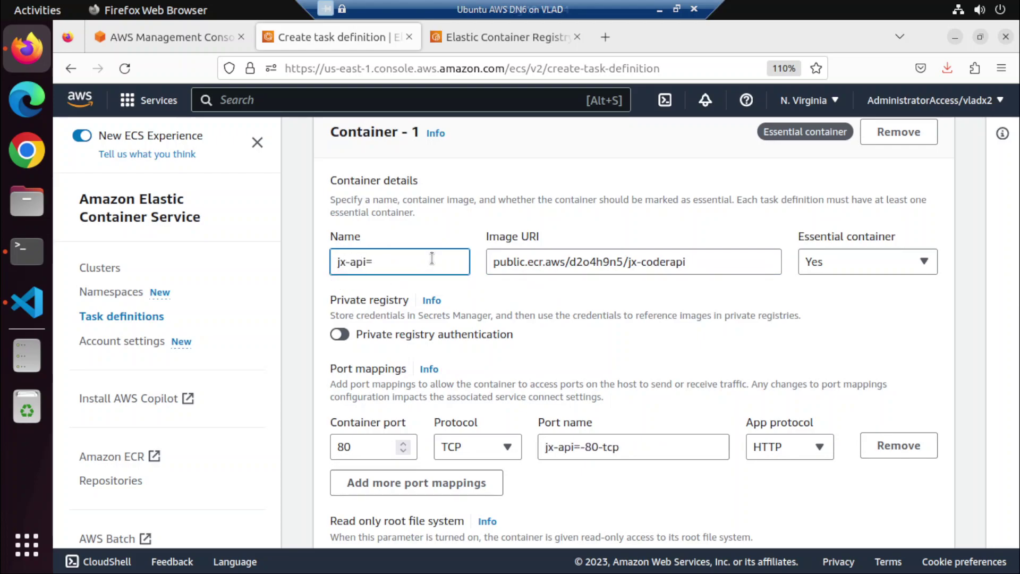
{"action": "key", "text": "BackSpace"}
{"action": "type", "text": "-image"}
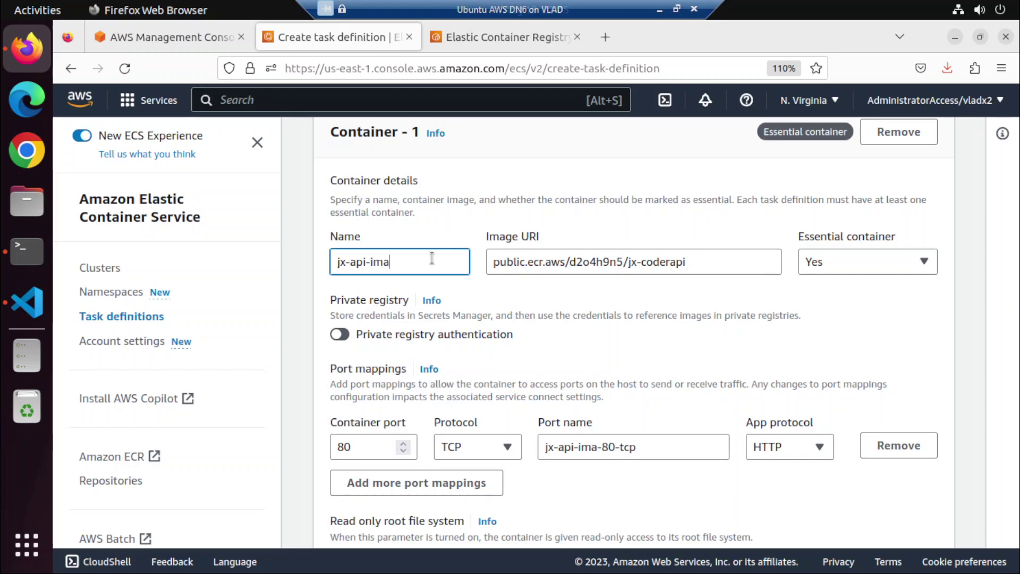
- Keep the remaining container, logging and storage defaults and create the task definition
{"action": "scroll", "coordinate": [549, 333], "scroll_direction": "down", "scroll_amount": 5}
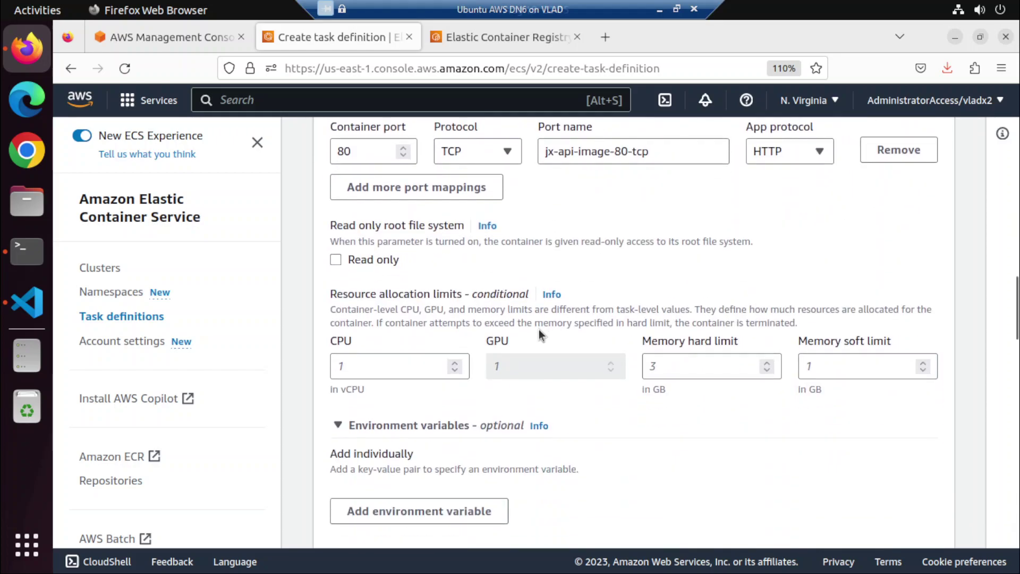
{"action": "scroll", "coordinate": [539, 329], "scroll_direction": "down", "scroll_amount": 7}
{"action": "scroll", "coordinate": [538, 329], "scroll_direction": "down", "scroll_amount": 5}
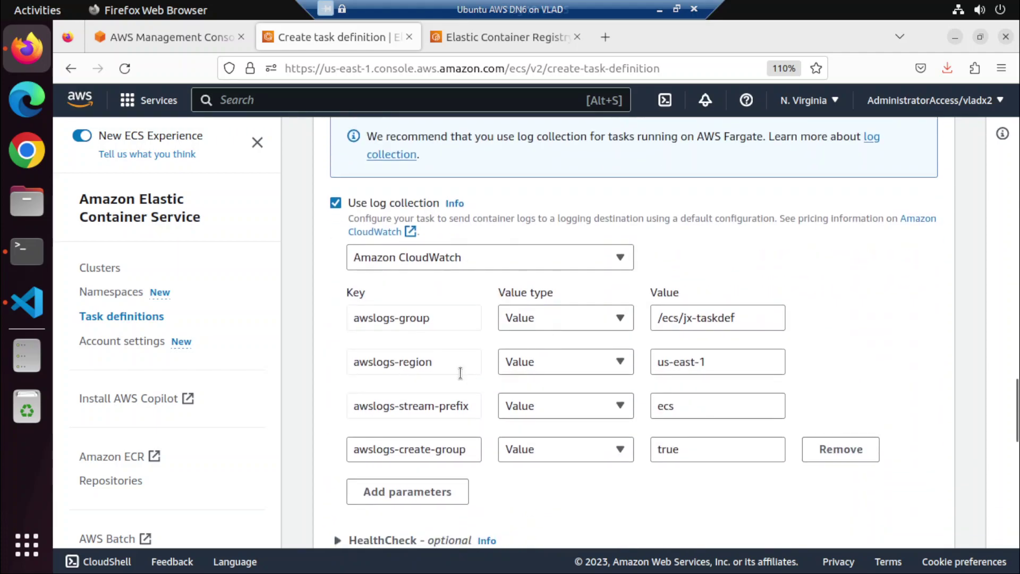
{"action": "scroll", "coordinate": [460, 373], "scroll_direction": "down", "scroll_amount": 4}
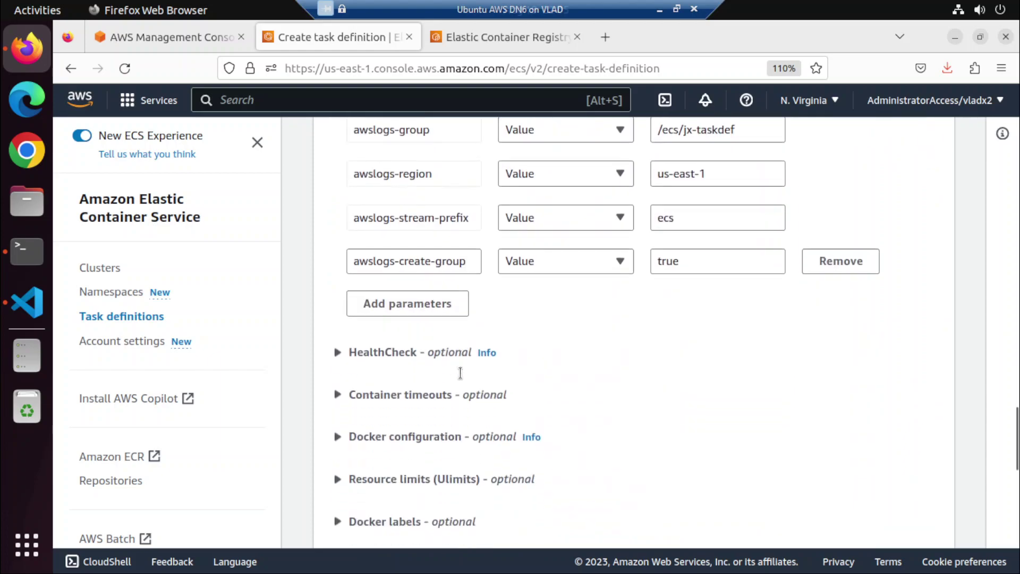
{"action": "scroll", "coordinate": [568, 366], "scroll_direction": "down", "scroll_amount": 13}
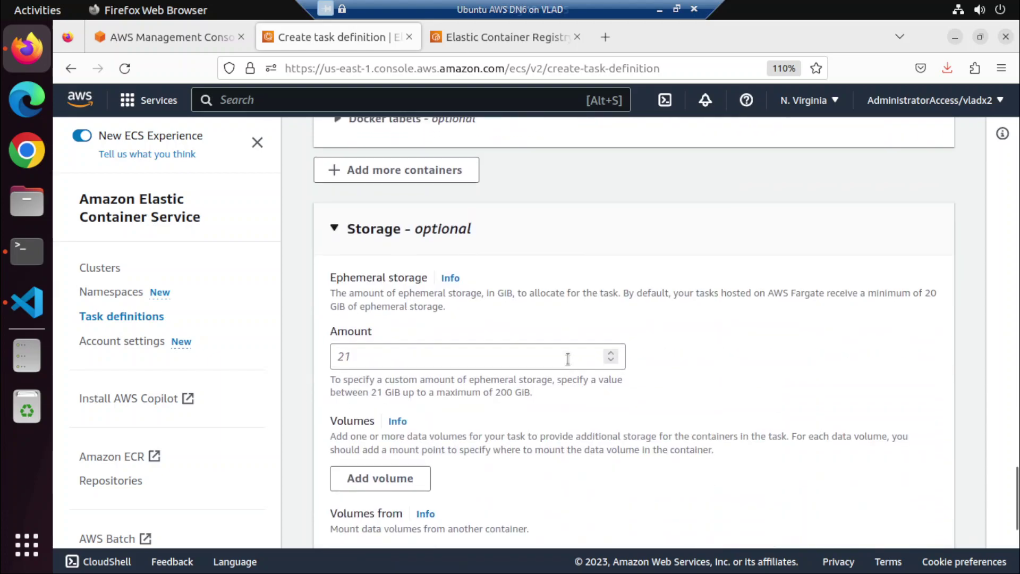
{"action": "left_click", "coordinate": [914, 517]}
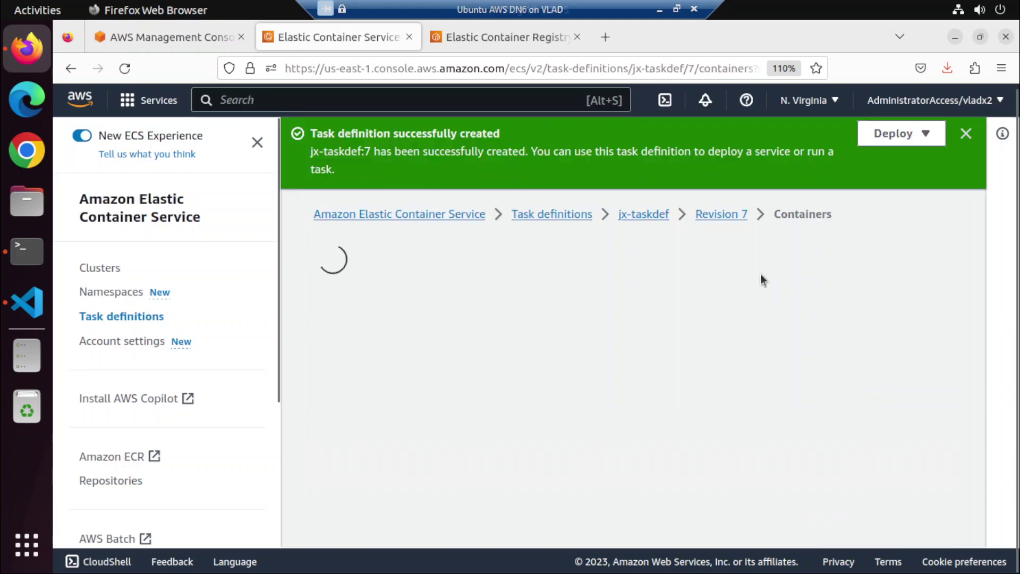
- Open the my-ecs-env-ec2 cluster and start creating a service in it
{"action": "left_click", "coordinate": [116, 268]}
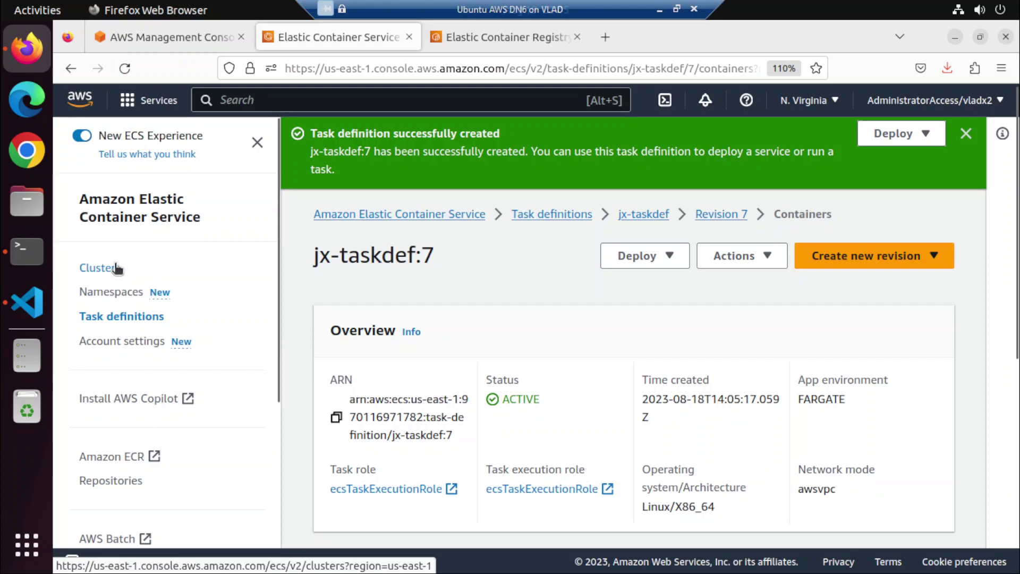
{"action": "left_click", "coordinate": [386, 374]}
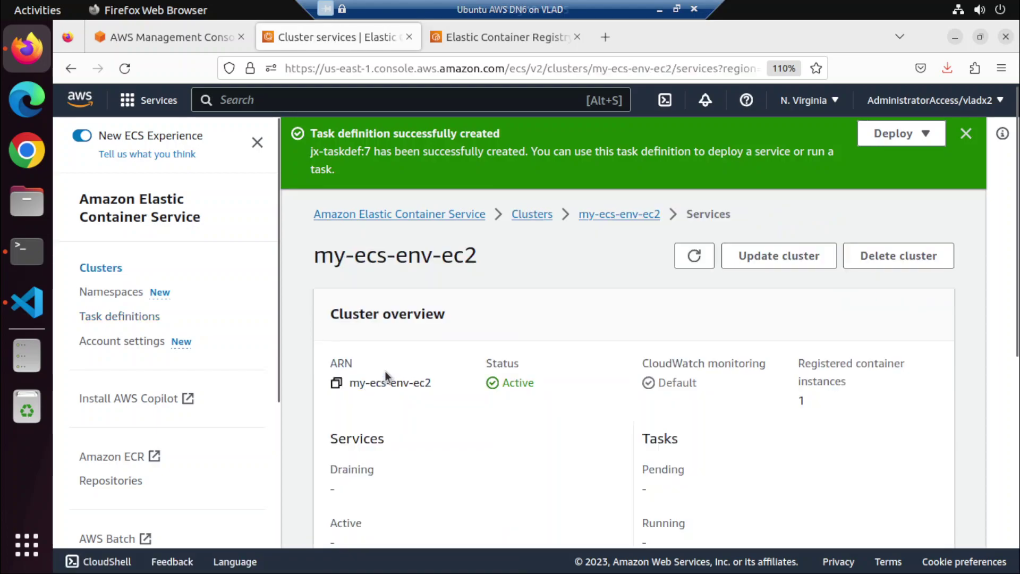
{"action": "scroll", "coordinate": [386, 375], "scroll_direction": "down", "scroll_amount": 3}
{"action": "scroll", "coordinate": [385, 371], "scroll_direction": "down", "scroll_amount": 4}
{"action": "left_click", "coordinate": [616, 484]}
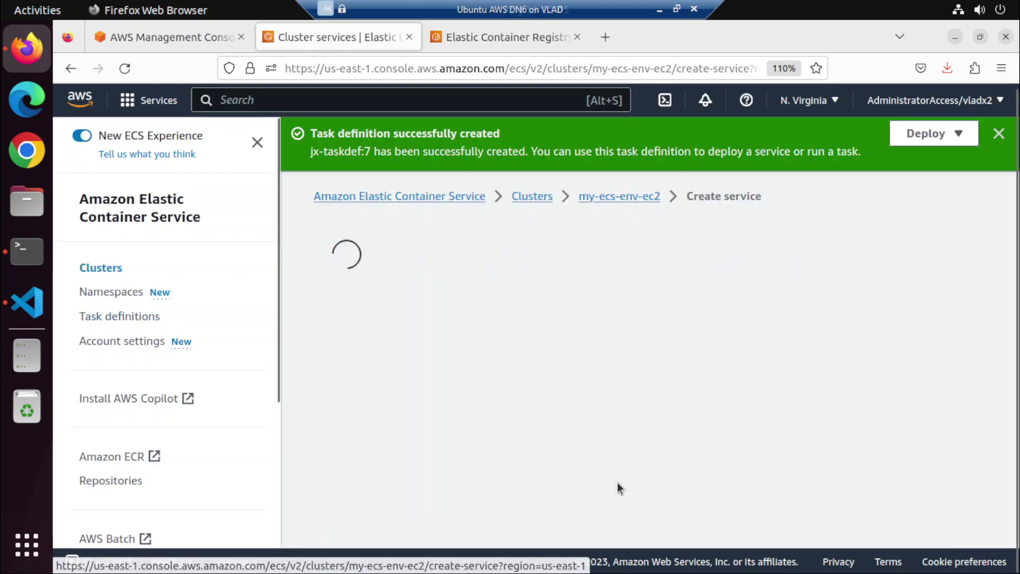
- Set the service's launch type to EC2 in the compute configuration
{"action": "scroll", "coordinate": [481, 292], "scroll_direction": "down", "scroll_amount": 10}
{"action": "scroll", "coordinate": [477, 294], "scroll_direction": "up", "scroll_amount": 8}
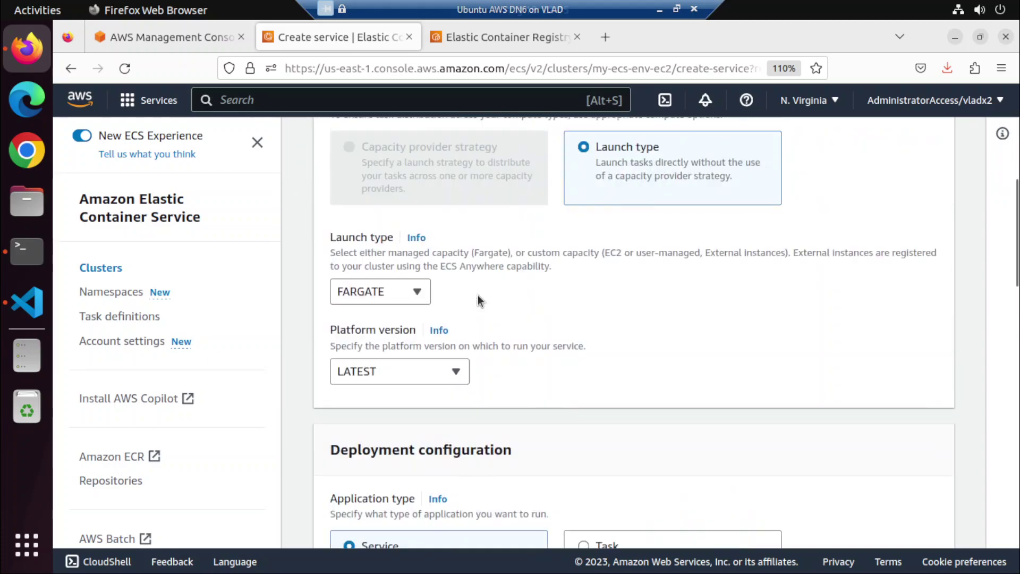
{"action": "scroll", "coordinate": [477, 295], "scroll_direction": "down", "scroll_amount": 3}
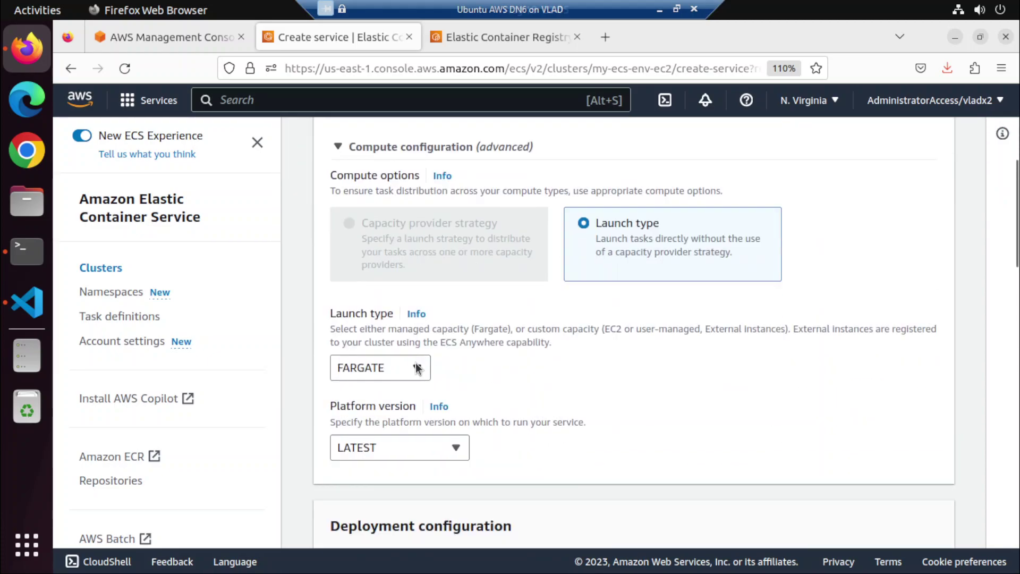
{"action": "left_click", "coordinate": [417, 368]}
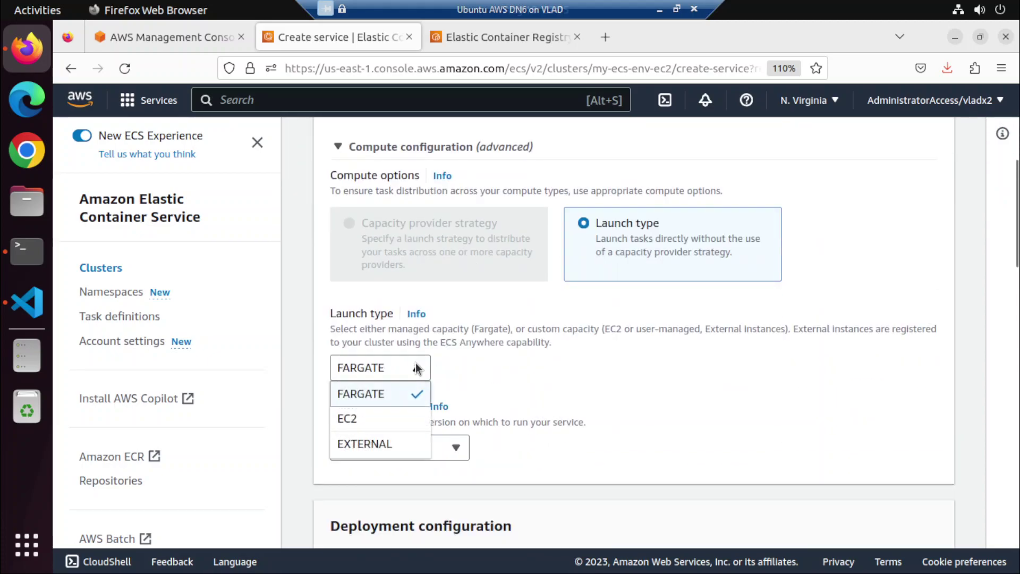
{"action": "left_click", "coordinate": [392, 420]}
- Choose the jx-taskdef task definition family for the service and name the service jx-service
{"action": "scroll", "coordinate": [605, 367], "scroll_direction": "down", "scroll_amount": 3}
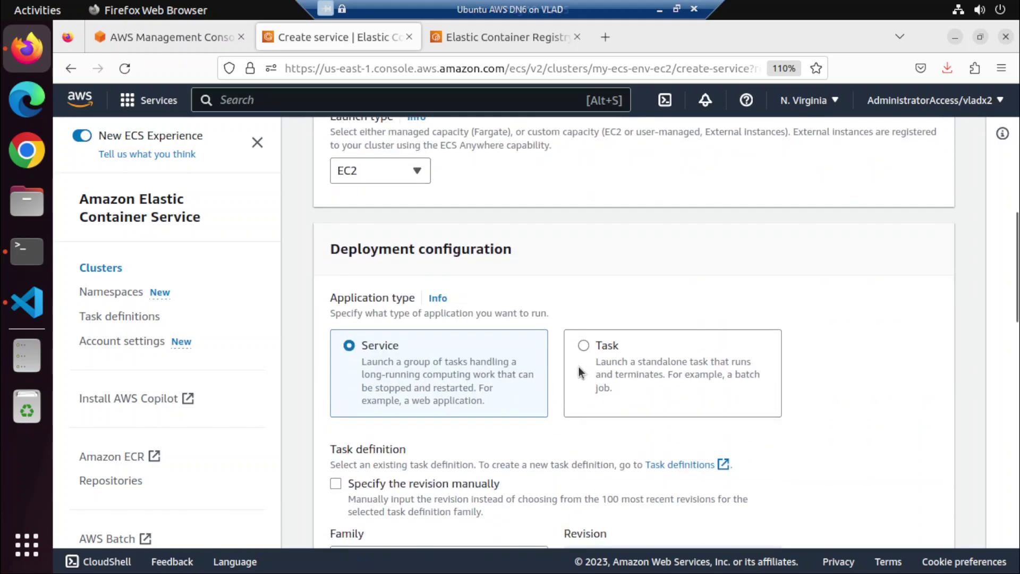
{"action": "scroll", "coordinate": [528, 377], "scroll_direction": "down", "scroll_amount": 3}
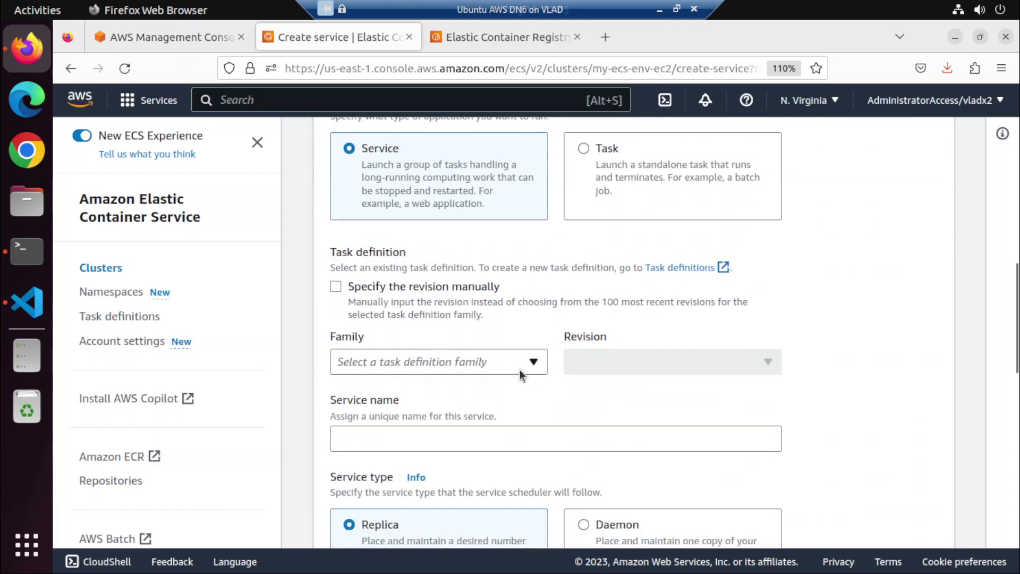
{"action": "left_click", "coordinate": [519, 364]}
{"action": "left_click", "coordinate": [419, 422]}
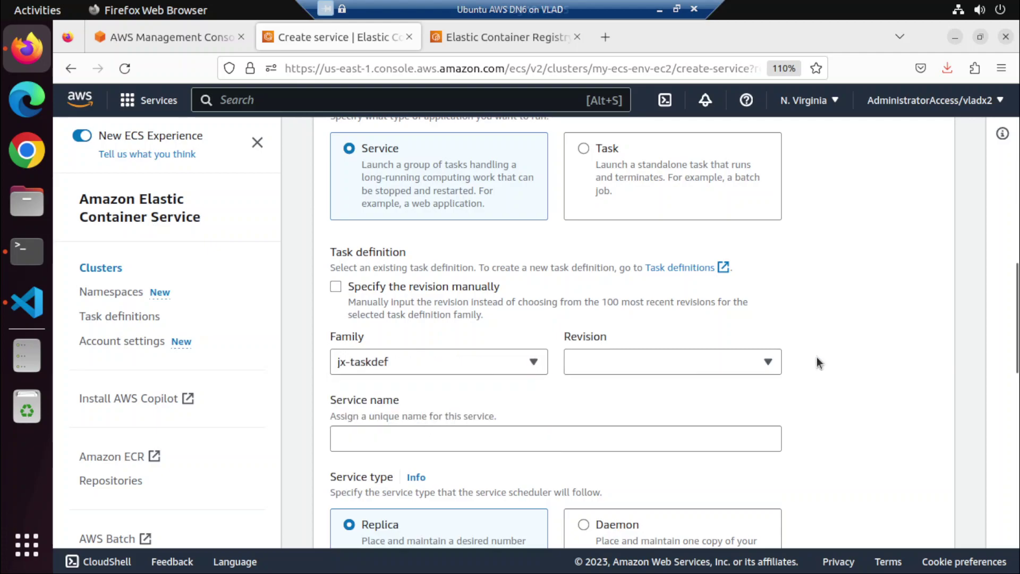
{"action": "scroll", "coordinate": [897, 346], "scroll_direction": "down", "scroll_amount": 2}
{"action": "left_click", "coordinate": [600, 339]}
{"action": "type", "text": "jx-service"}
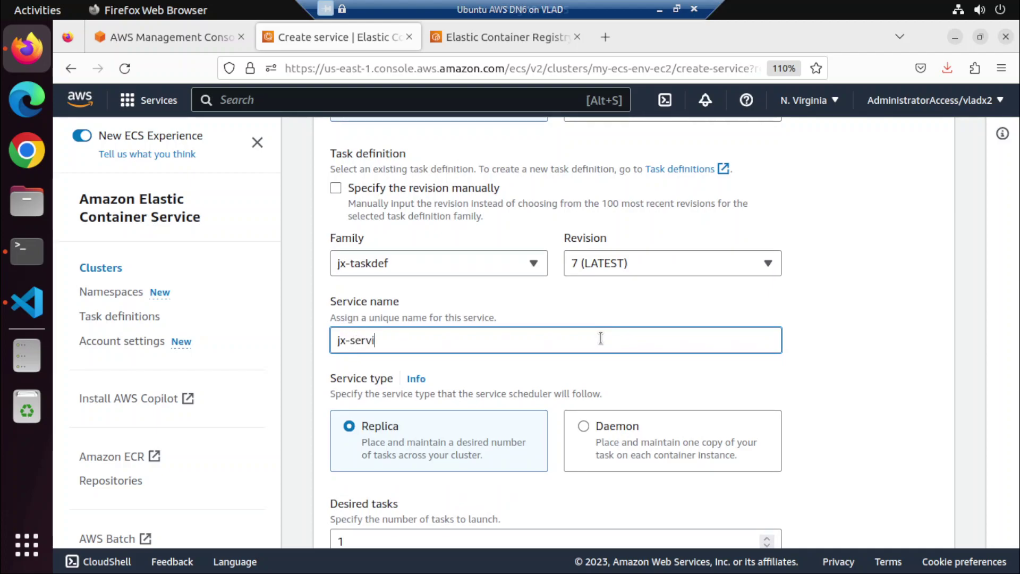
{"action": "scroll", "coordinate": [676, 318], "scroll_direction": "down", "scroll_amount": 10}
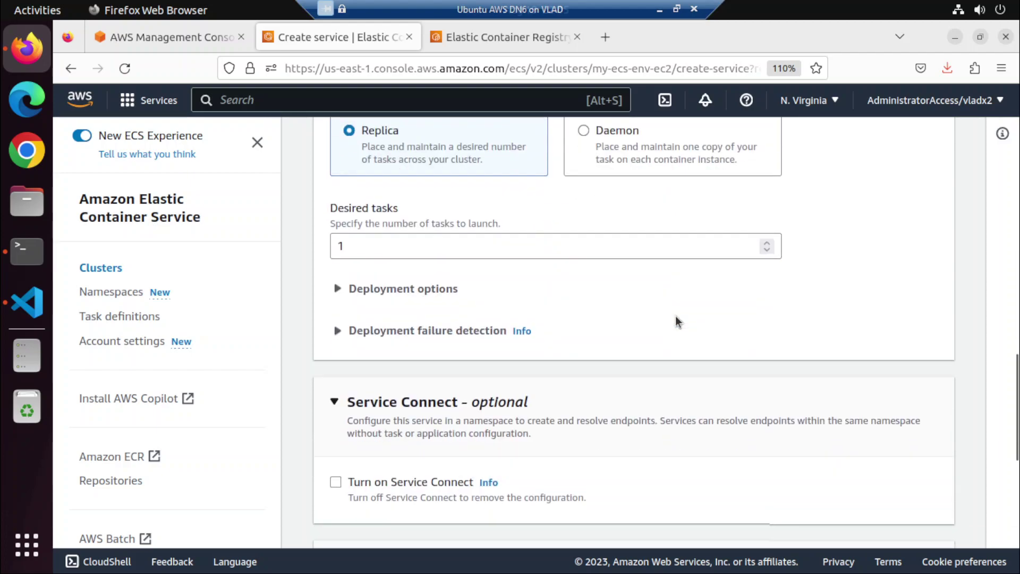
- Keep the default desired task count, networking, load balancing and scaling options and create jx-service
{"action": "scroll", "coordinate": [678, 321], "scroll_direction": "down", "scroll_amount": 2}
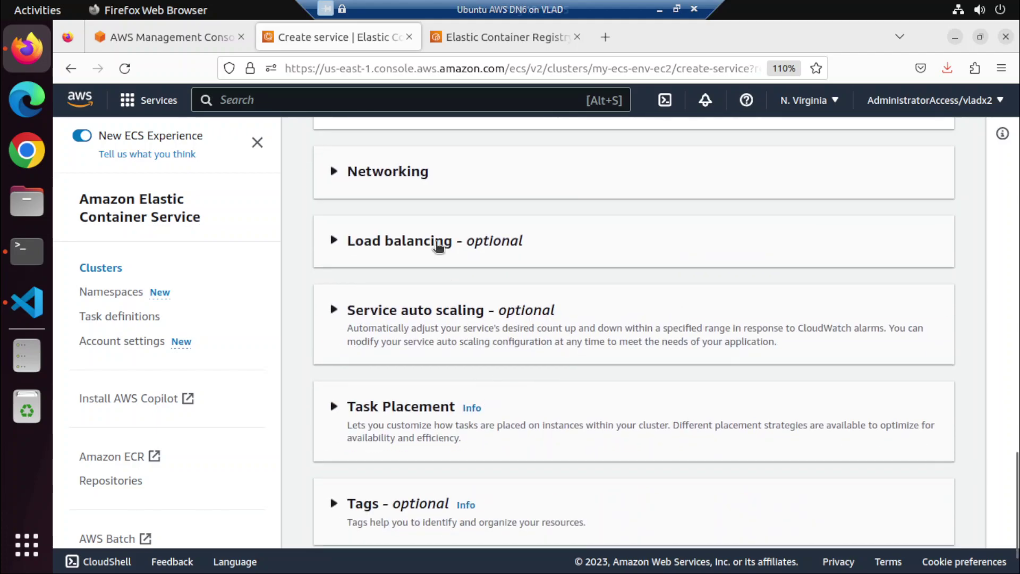
{"action": "scroll", "coordinate": [456, 316], "scroll_direction": "down", "scroll_amount": 2}
{"action": "left_click", "coordinate": [918, 517]}
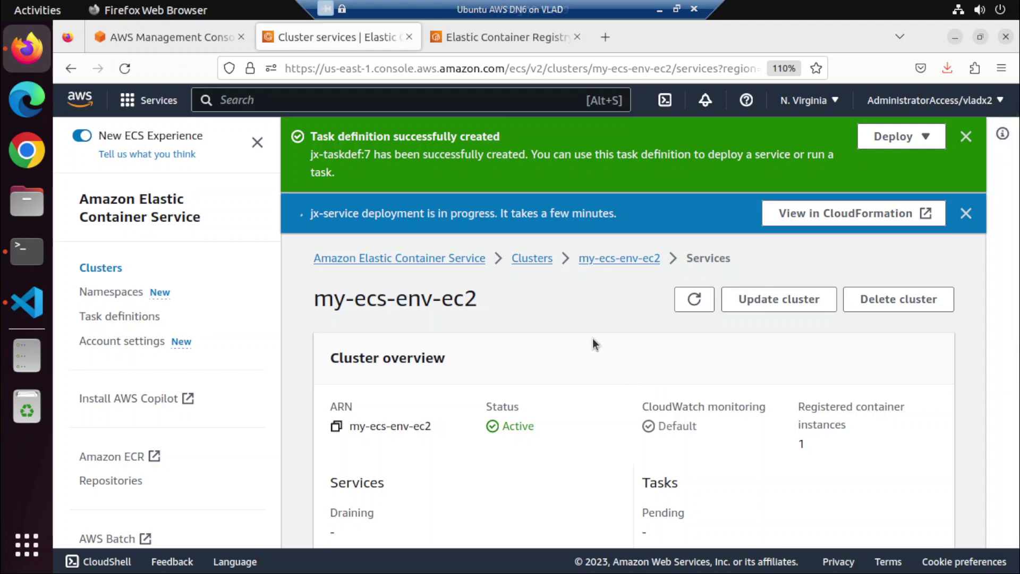
- Refresh the cluster's list of services and open jx-service
{"action": "scroll", "coordinate": [592, 338], "scroll_direction": "down", "scroll_amount": 5}
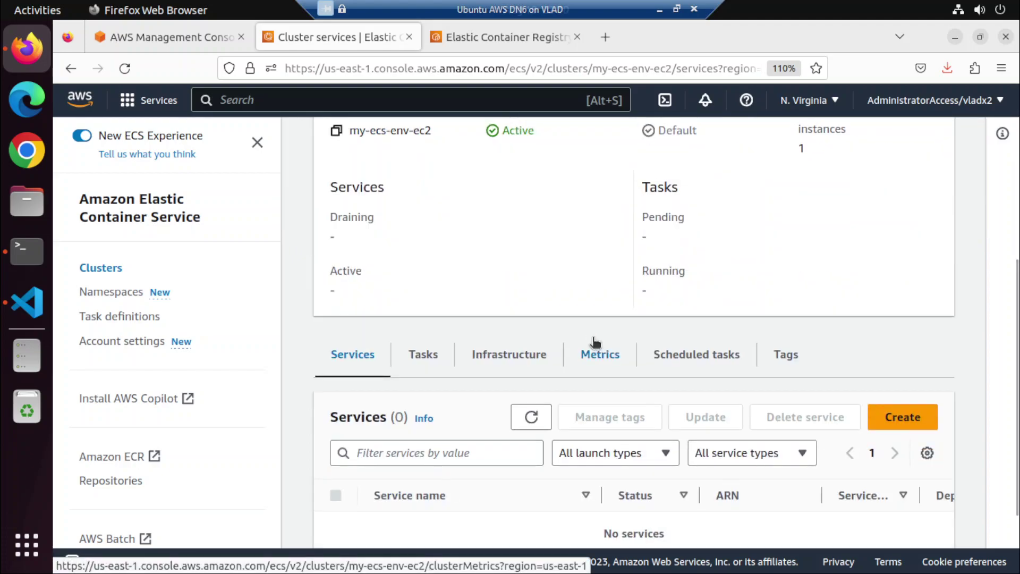
{"action": "scroll", "coordinate": [595, 343], "scroll_direction": "down", "scroll_amount": 2}
{"action": "left_click", "coordinate": [533, 317]}
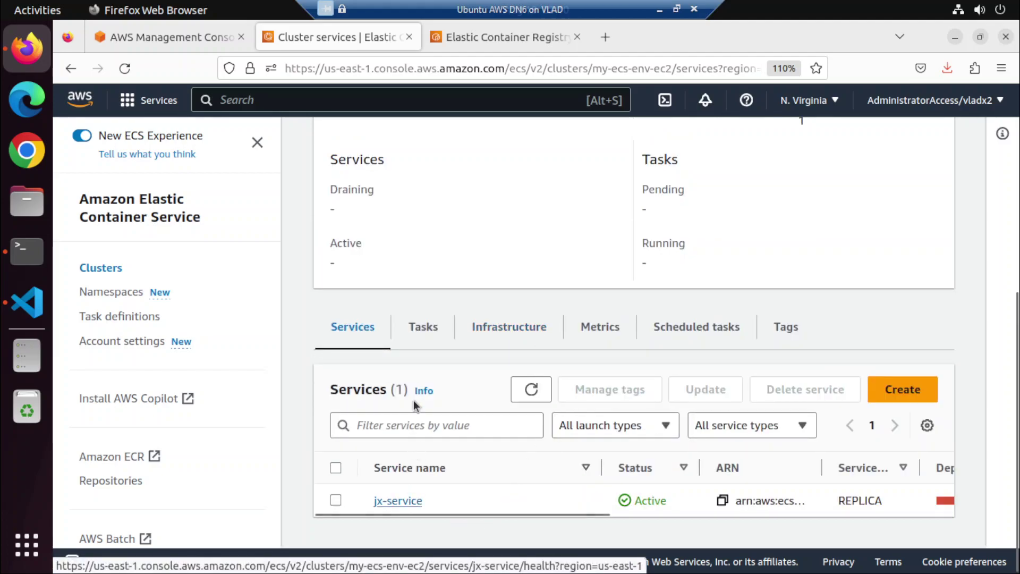
{"action": "left_click", "coordinate": [414, 500]}
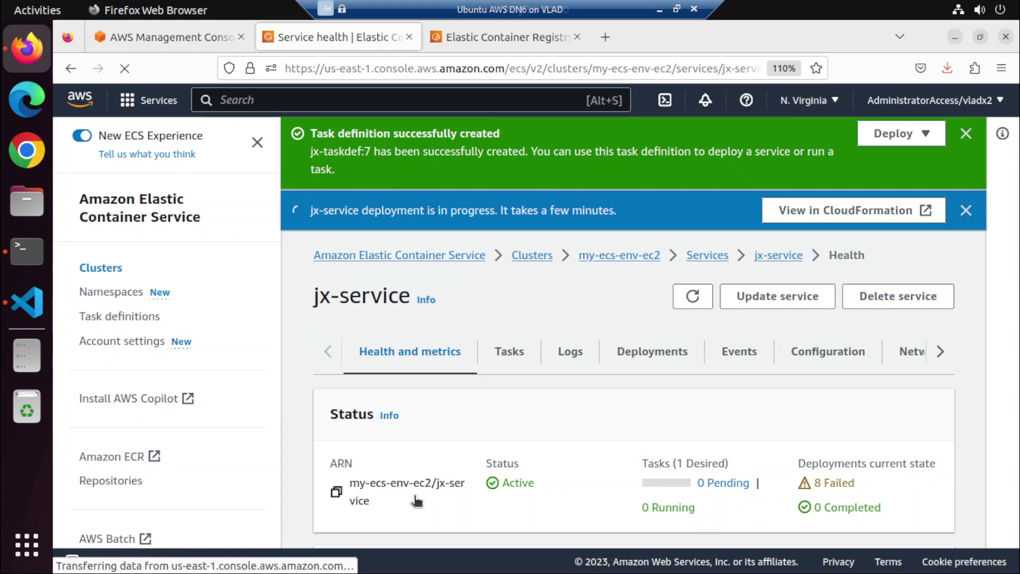
- Review the health status, tasks and logs of jx-service
{"action": "scroll", "coordinate": [451, 486], "scroll_direction": "down", "scroll_amount": 5}
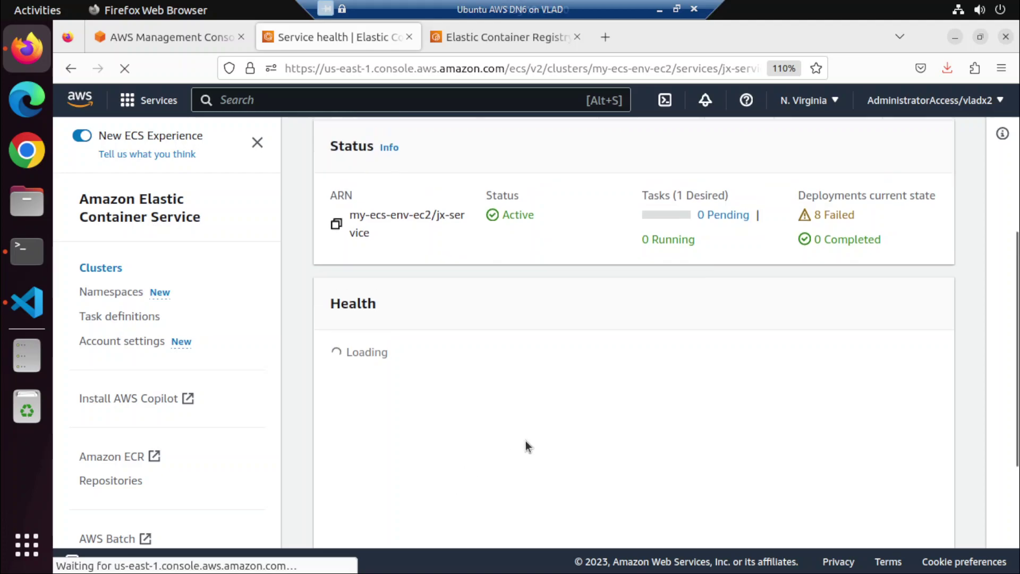
{"action": "scroll", "coordinate": [524, 441], "scroll_direction": "up", "scroll_amount": 4}
{"action": "left_click", "coordinate": [515, 257]}
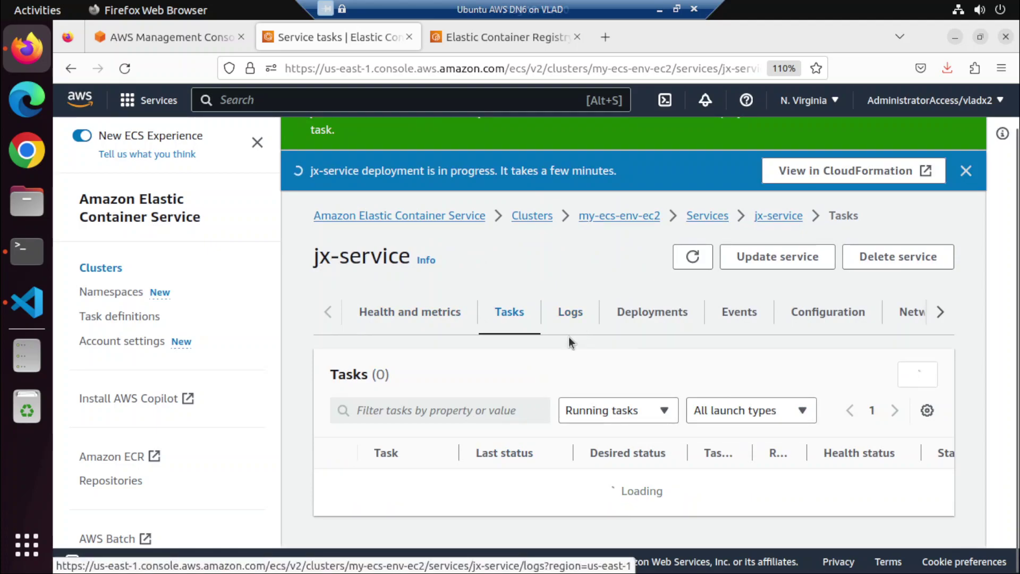
{"action": "scroll", "coordinate": [568, 340], "scroll_direction": "down", "scroll_amount": 1}
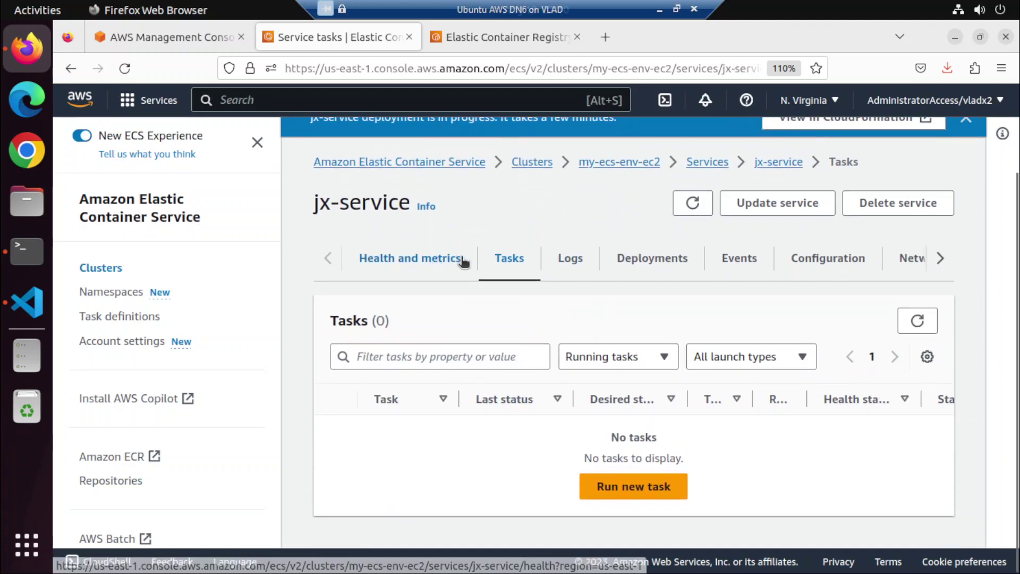
{"action": "left_click", "coordinate": [571, 258]}
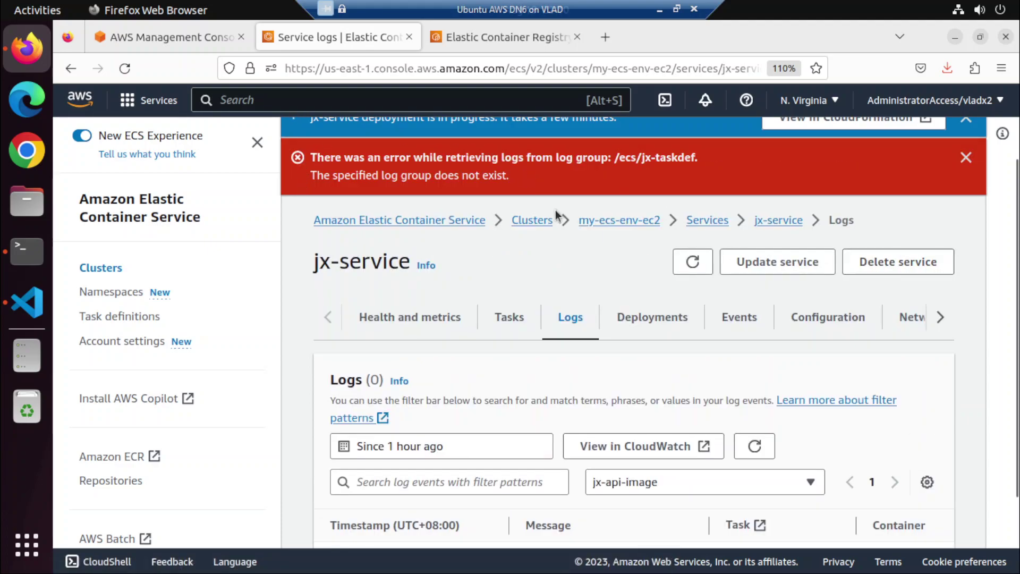
- Examine the deployments of jx-service and read the full event message explaining its task placement
{"action": "left_click", "coordinate": [630, 321]}
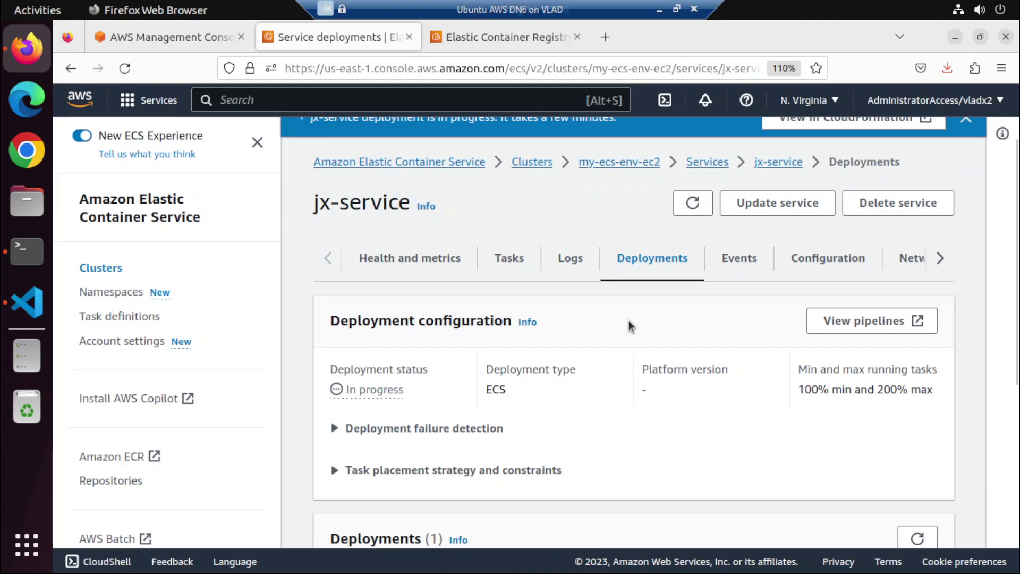
{"action": "scroll", "coordinate": [629, 320], "scroll_direction": "down", "scroll_amount": 2}
{"action": "scroll", "coordinate": [630, 324], "scroll_direction": "down", "scroll_amount": 4}
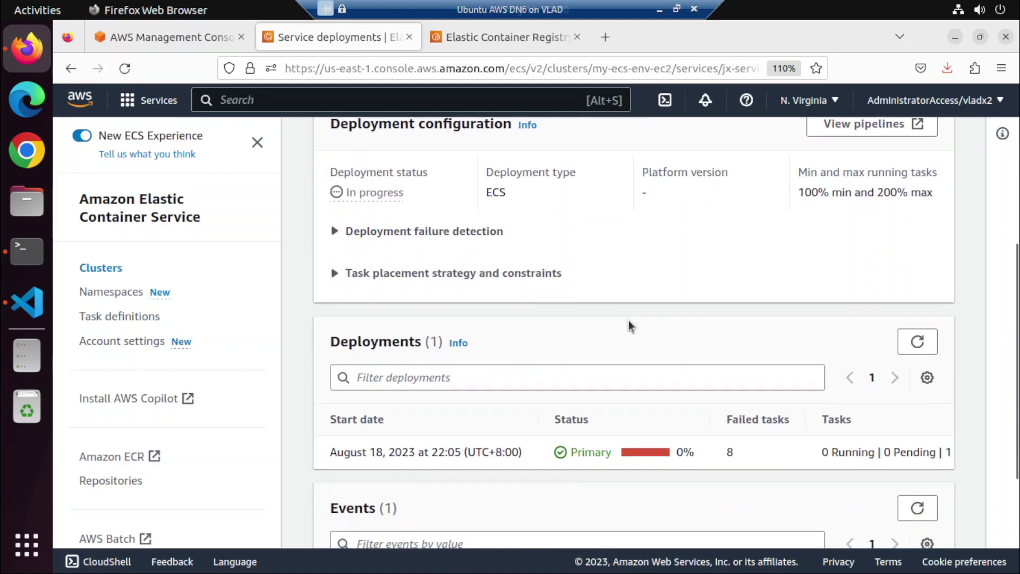
{"action": "scroll", "coordinate": [629, 324], "scroll_direction": "down", "scroll_amount": 2}
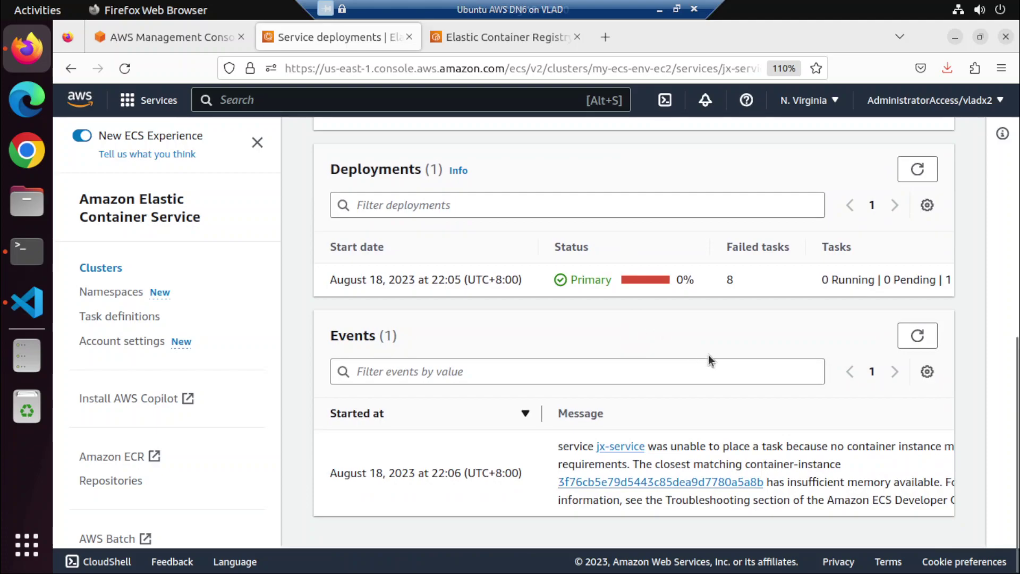
{"action": "mouse_move", "coordinate": [946, 446]}
{"action": "left_mouse_down"}
{"action": "mouse_move", "coordinate": [968, 446]}
{"action": "mouse_move", "coordinate": [952, 446]}
{"action": "left_mouse_up"}
{"action": "left_click", "coordinate": [716, 455]}
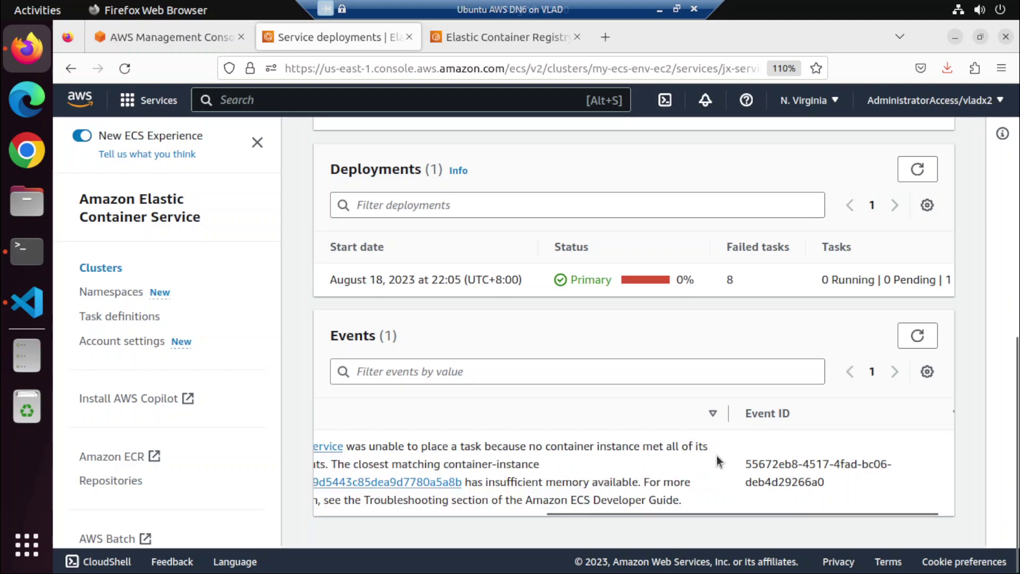
{"action": "left_click_drag", "start_coordinate": [538, 459], "coordinate": [720, 454]}
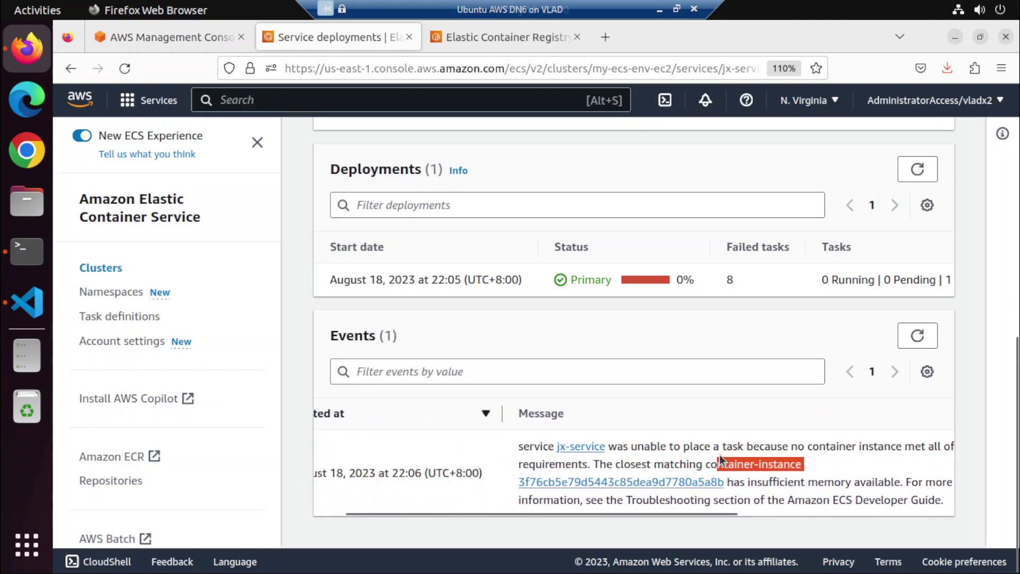
{"action": "left_click", "coordinate": [735, 453]}
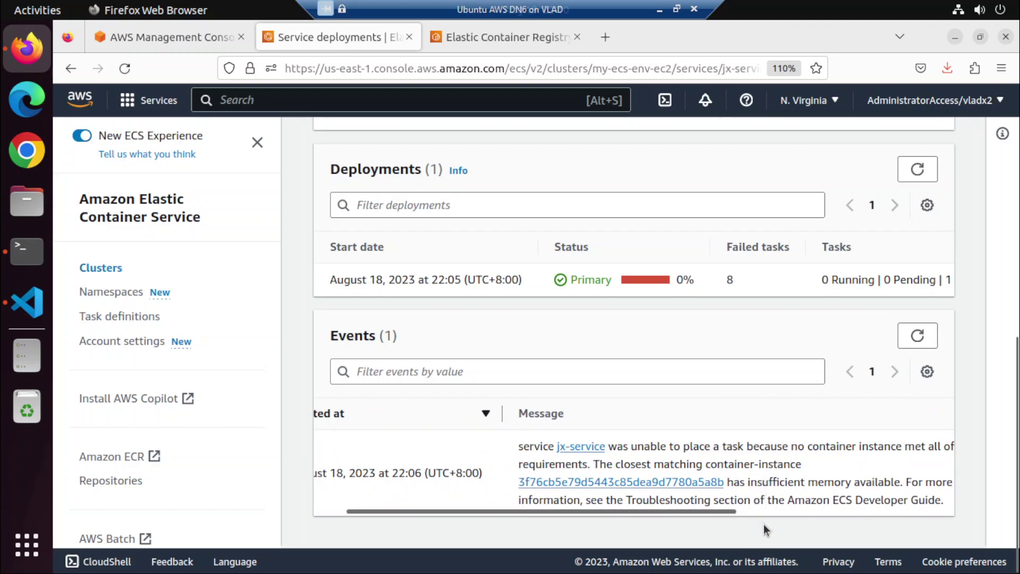
{"action": "mouse_move", "coordinate": [709, 514]}
{"action": "left_click_drag", "start_coordinate": [710, 513], "coordinate": [774, 502]}
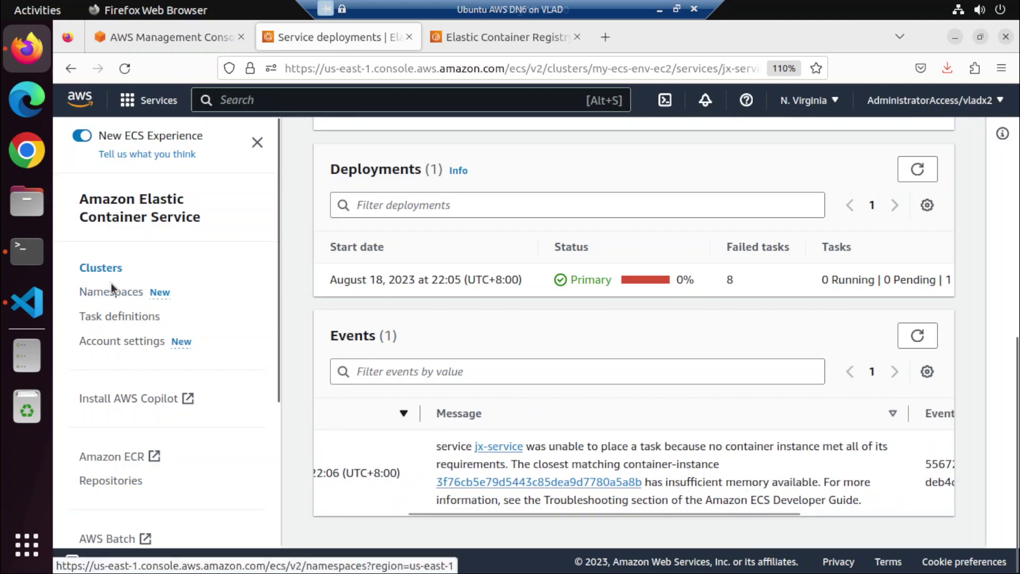
- Force delete jx-service from the my-ecs-env-ec2 cluster, entering "delete" as the confirmation
{"action": "left_click", "coordinate": [119, 317]}
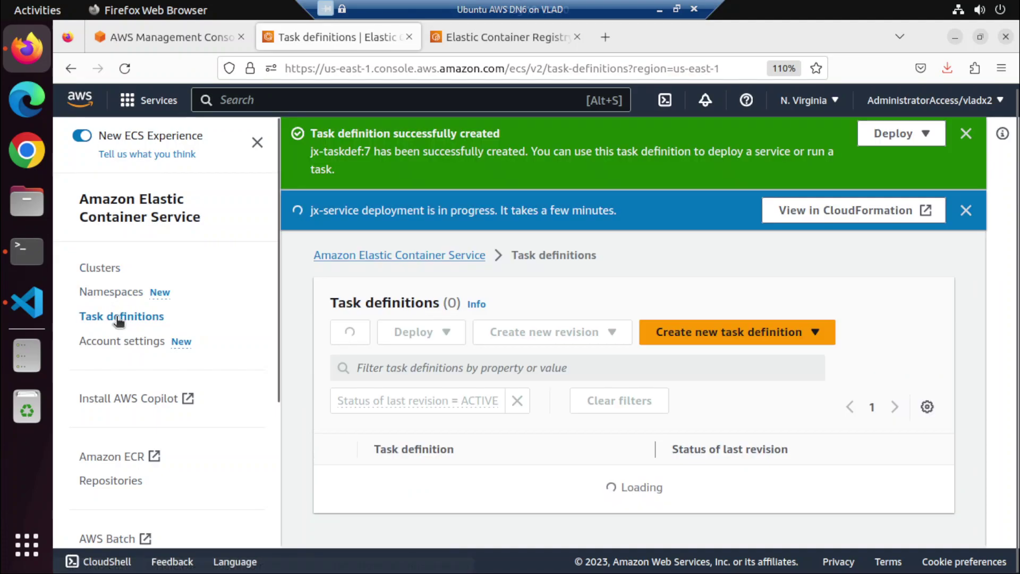
{"action": "left_click", "coordinate": [109, 274]}
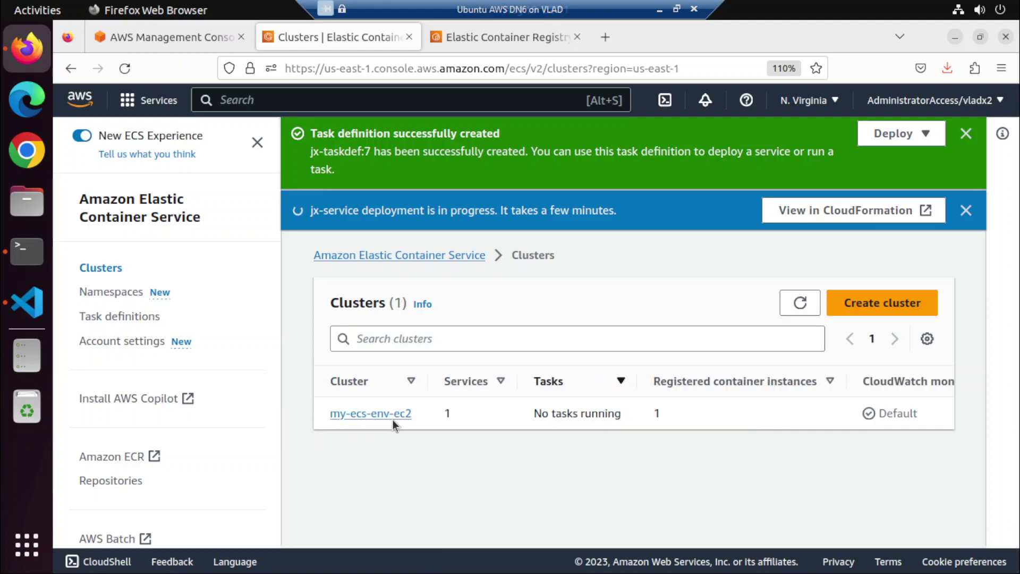
{"action": "left_click", "coordinate": [392, 414]}
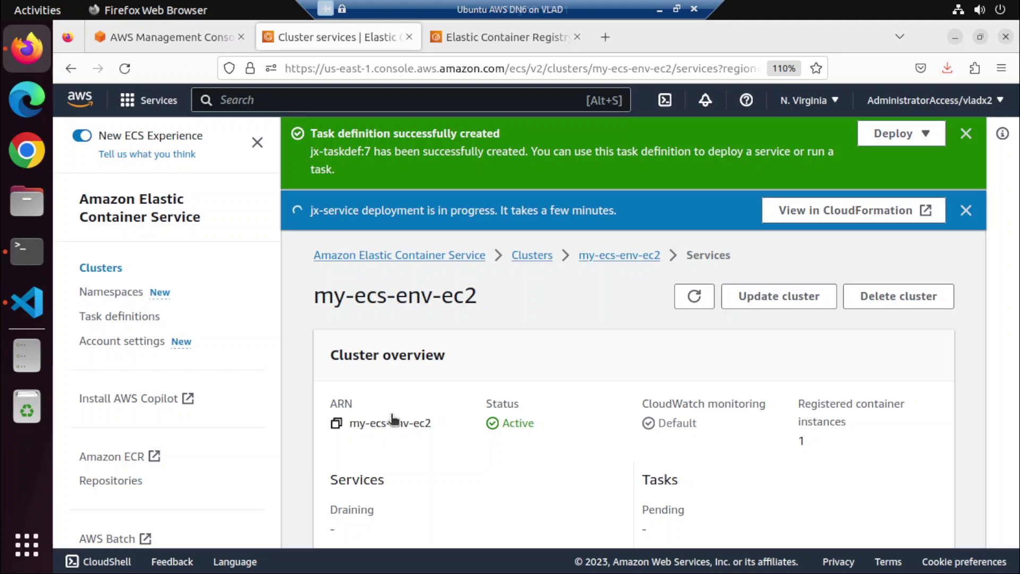
{"action": "scroll", "coordinate": [392, 419], "scroll_direction": "down", "scroll_amount": 5}
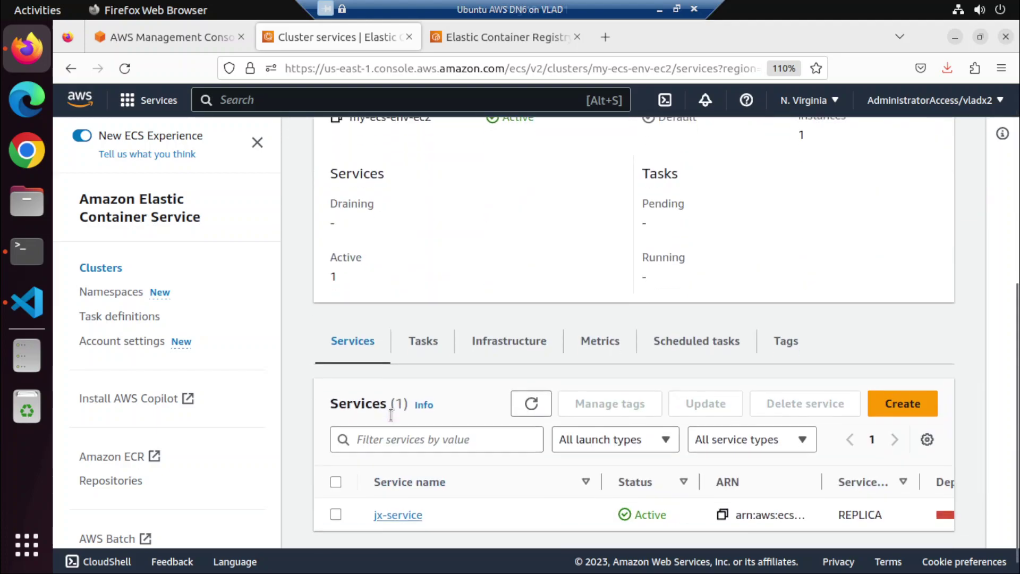
{"action": "left_click", "coordinate": [335, 500]}
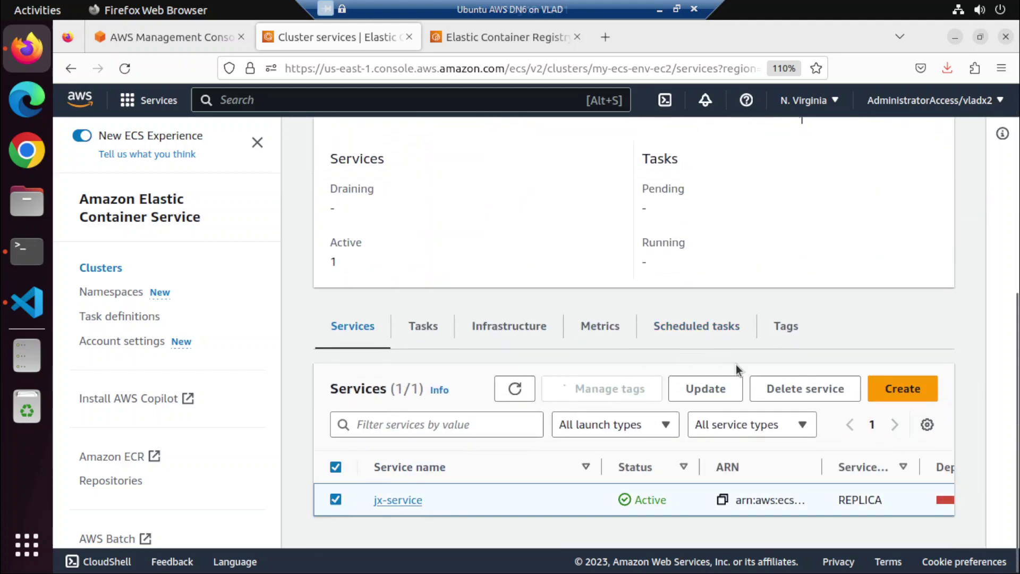
{"action": "left_click", "coordinate": [776, 394]}
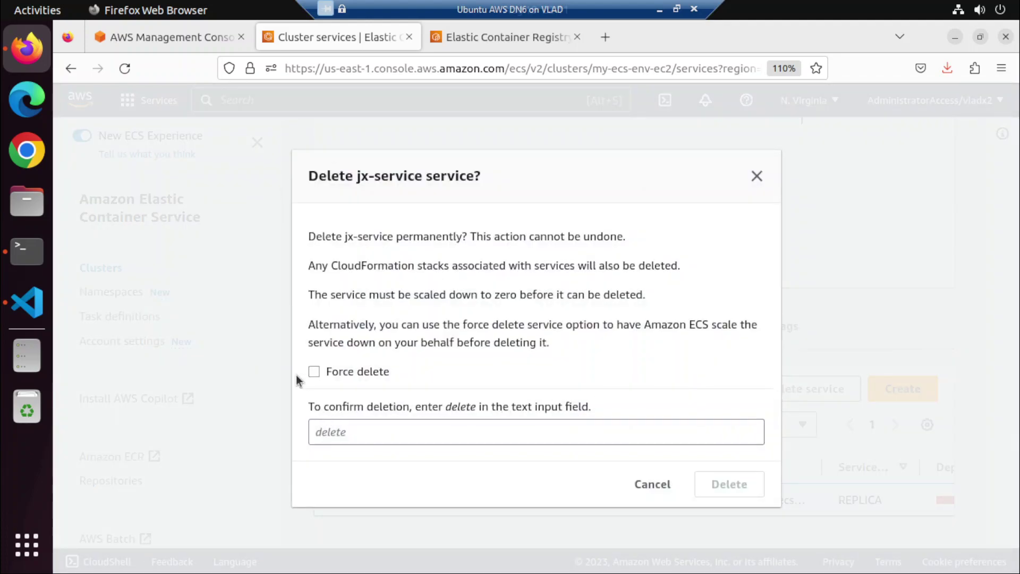
{"action": "left_click", "coordinate": [314, 371]}
{"action": "left_click", "coordinate": [364, 422]}
{"action": "type", "text": "delete"}
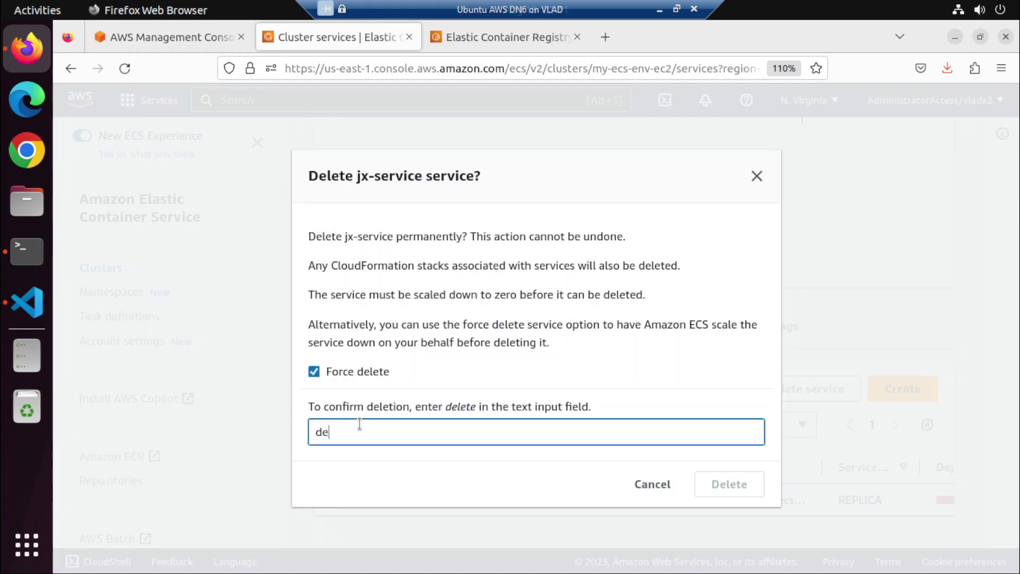
{"action": "left_click", "coordinate": [731, 480]}
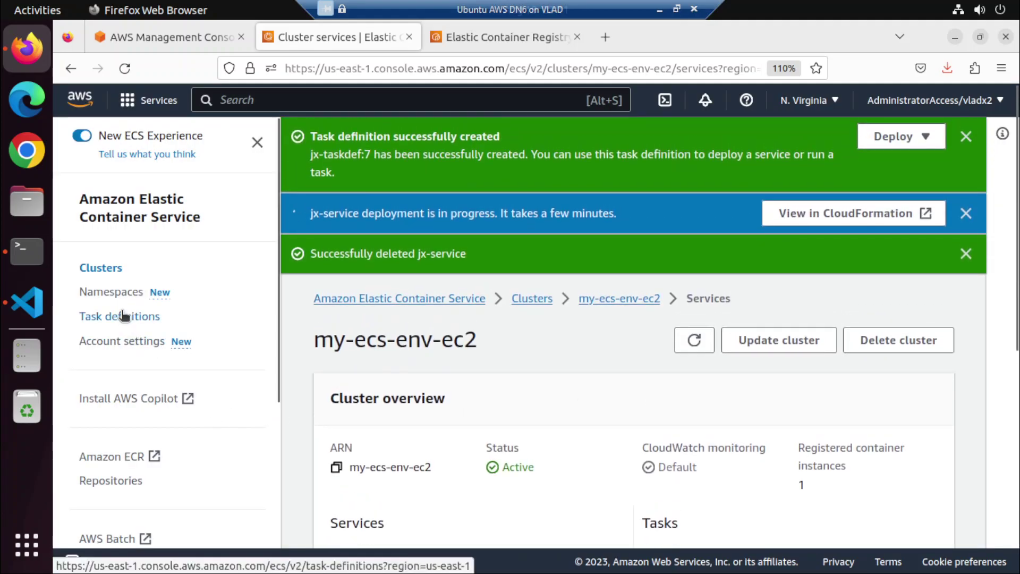
- Check the jx-taskdef revisions and the remaining services of the my-ecs-env-ec2 cluster
{"action": "left_click", "coordinate": [119, 317]}
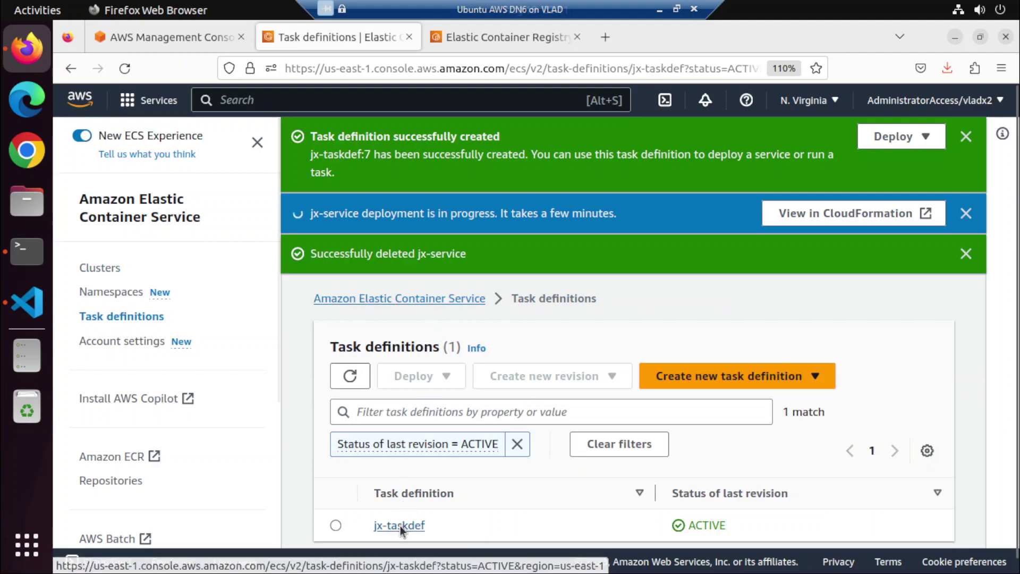
{"action": "left_click", "coordinate": [399, 525]}
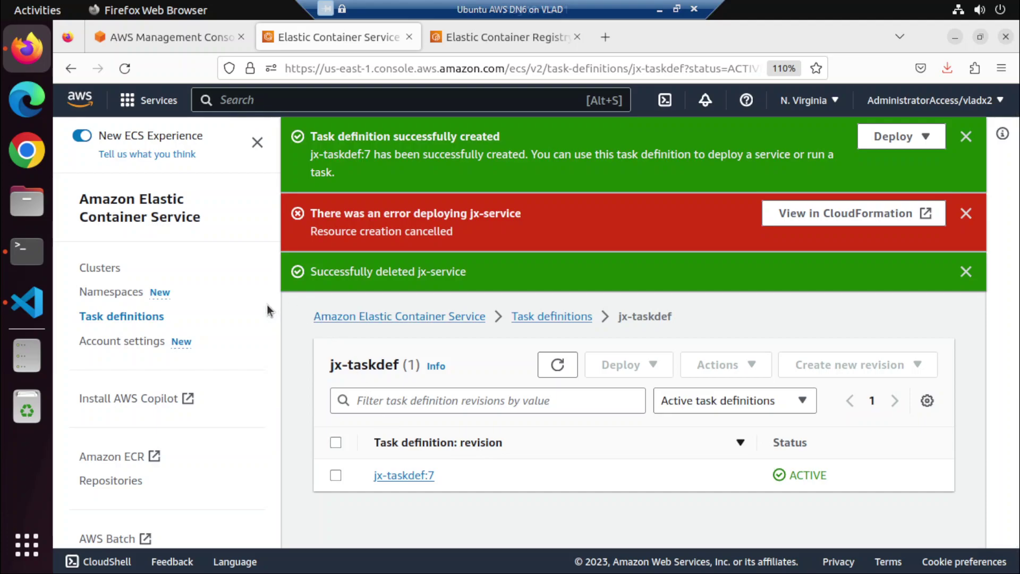
{"action": "left_click", "coordinate": [93, 270]}
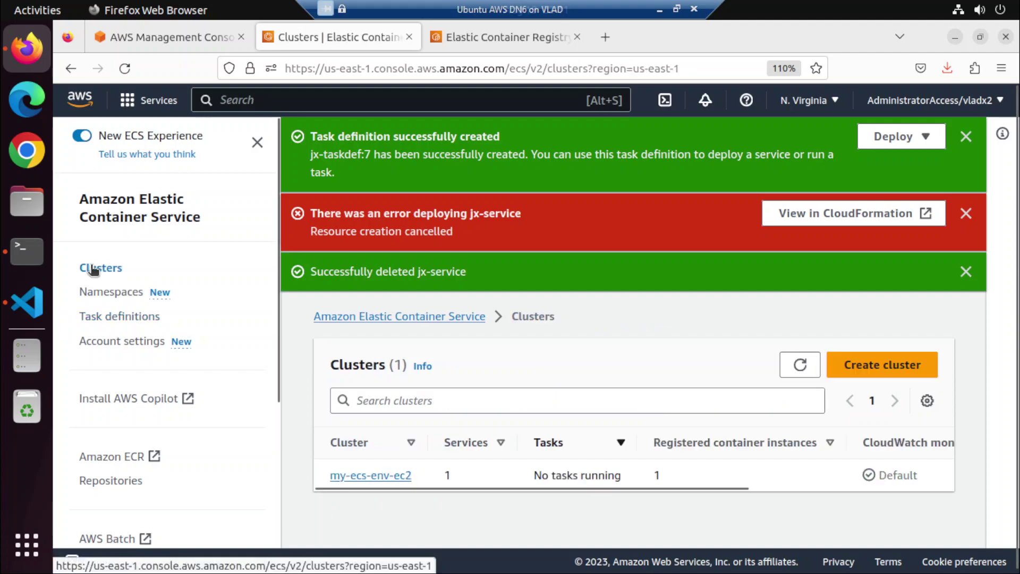
{"action": "left_click", "coordinate": [345, 475]}
{"action": "scroll", "coordinate": [345, 473], "scroll_direction": "down", "scroll_amount": 3}
{"action": "scroll", "coordinate": [345, 473], "scroll_direction": "down", "scroll_amount": 2}
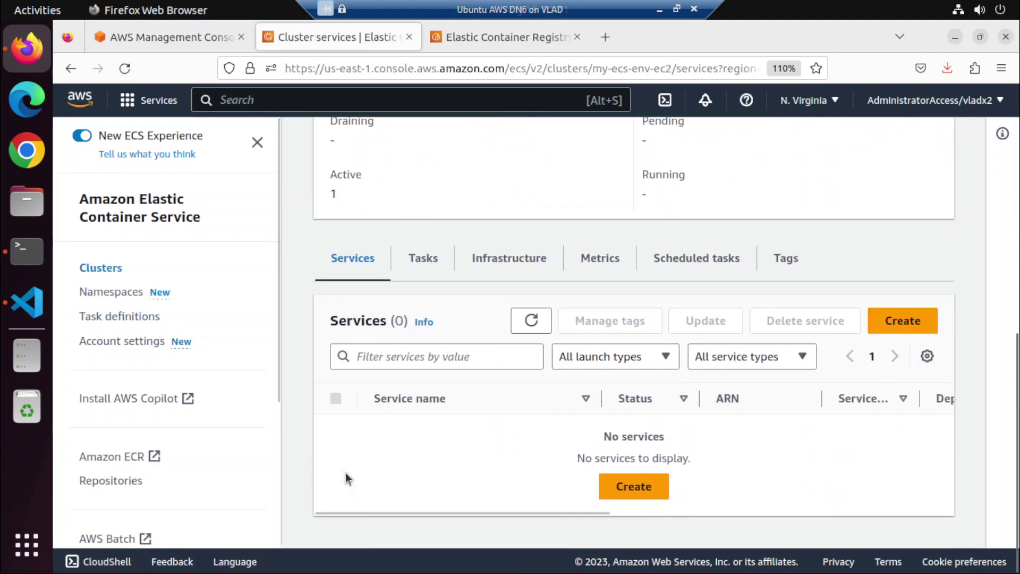
- Deregister the jx-taskdef:7 task definition revision and return to the list of task definitions
{"action": "left_click", "coordinate": [126, 321]}
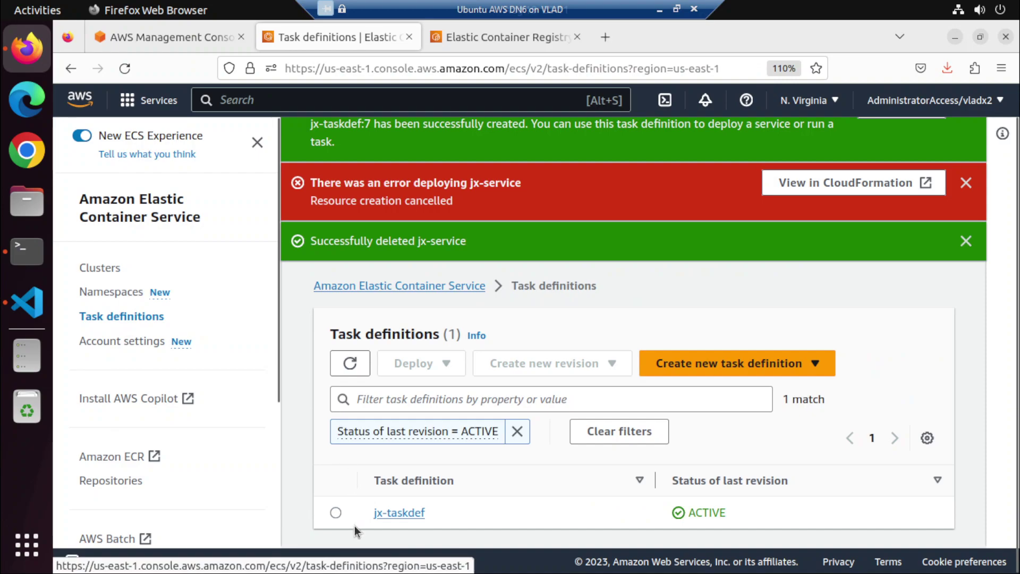
{"action": "left_click", "coordinate": [389, 514]}
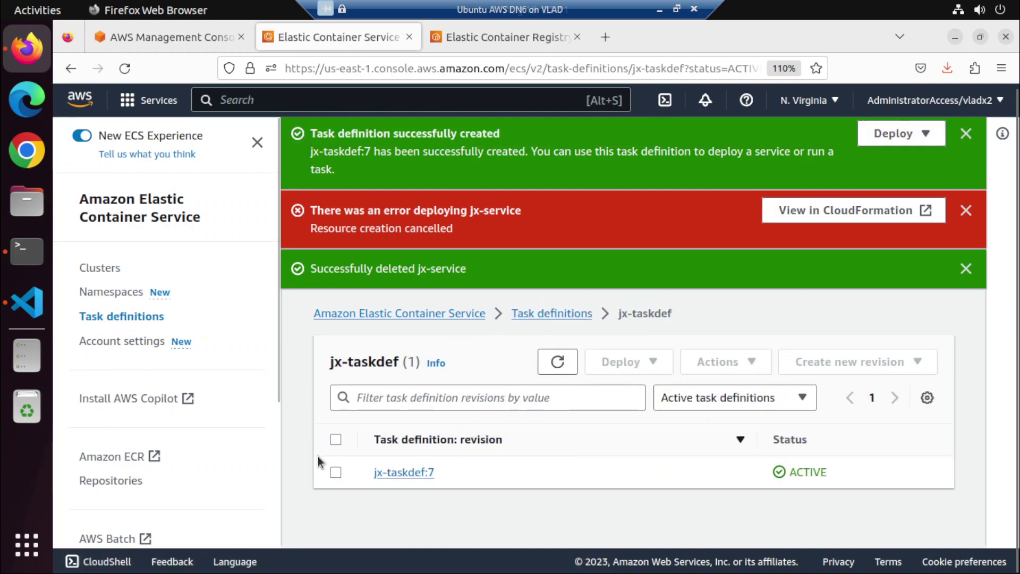
{"action": "left_click", "coordinate": [335, 473]}
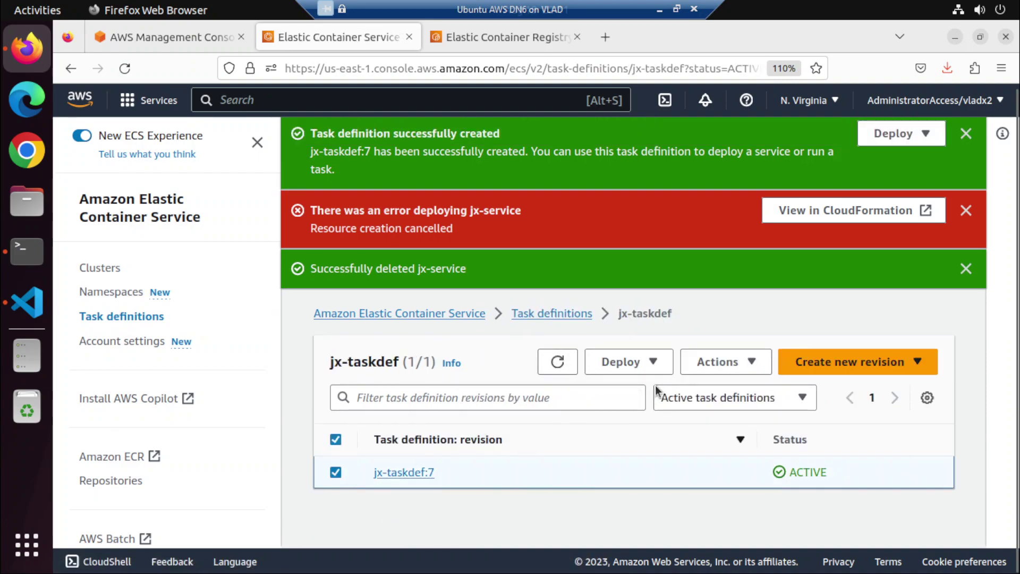
{"action": "left_click", "coordinate": [726, 360]}
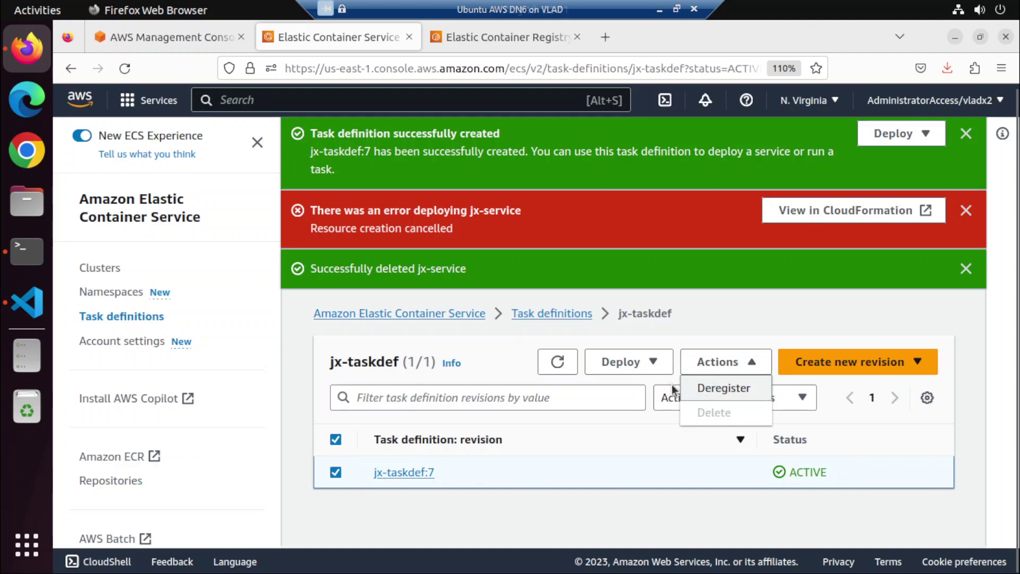
{"action": "left_click", "coordinate": [720, 392]}
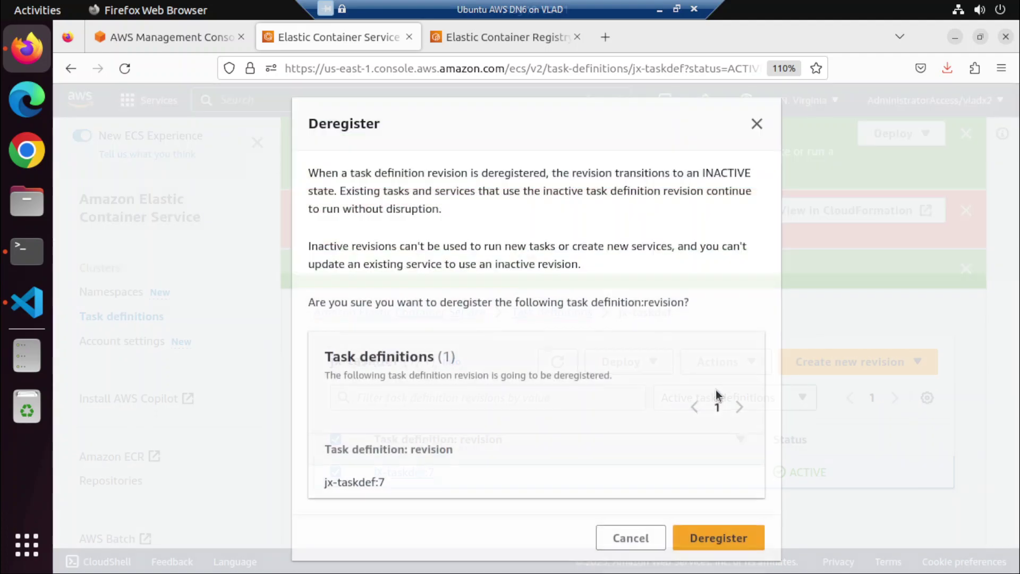
{"action": "left_click", "coordinate": [721, 545]}
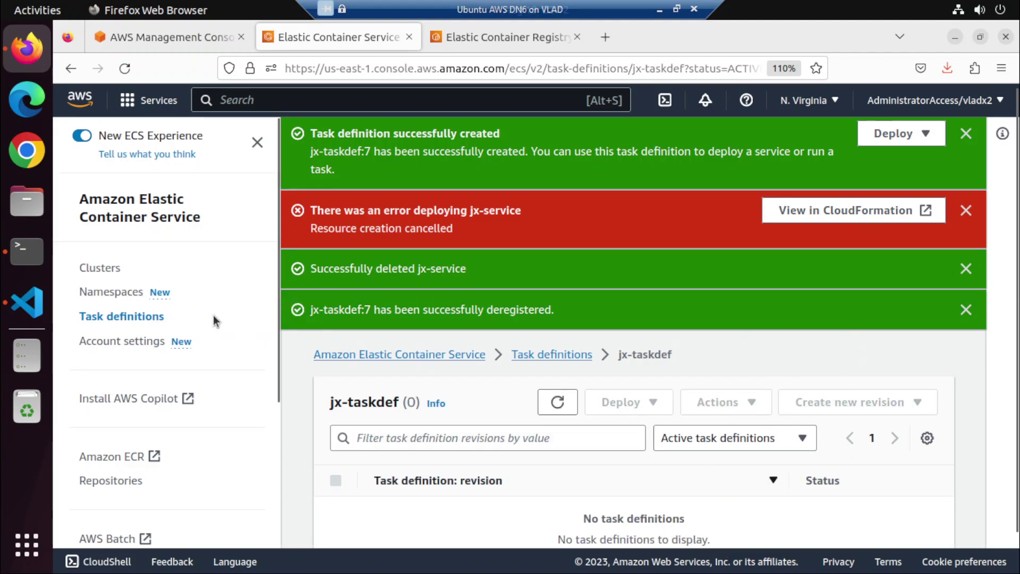
{"action": "left_click", "coordinate": [155, 317]}
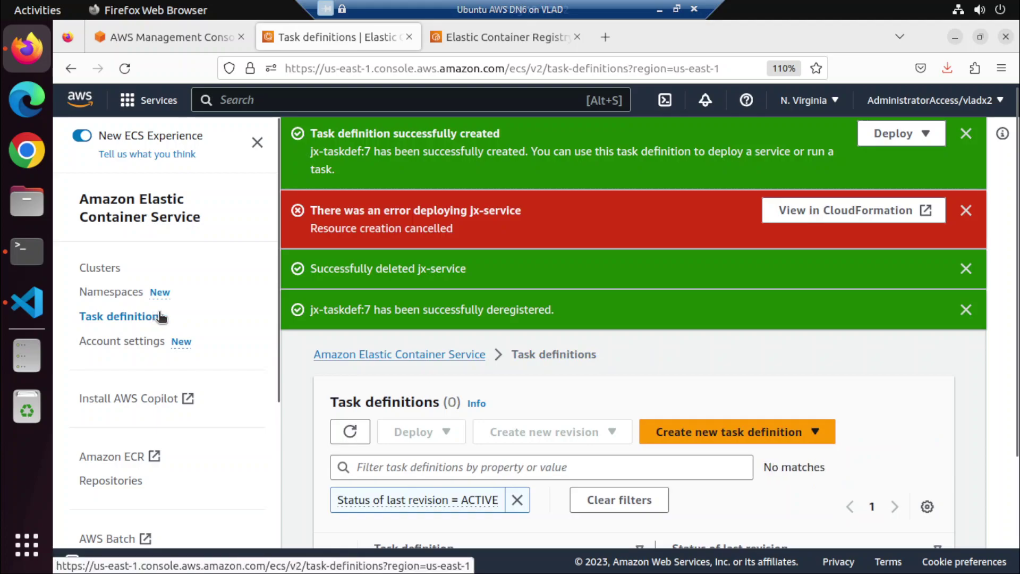
- Start a new task definition with the family name jxtaskdef
{"action": "left_click", "coordinate": [668, 432]}
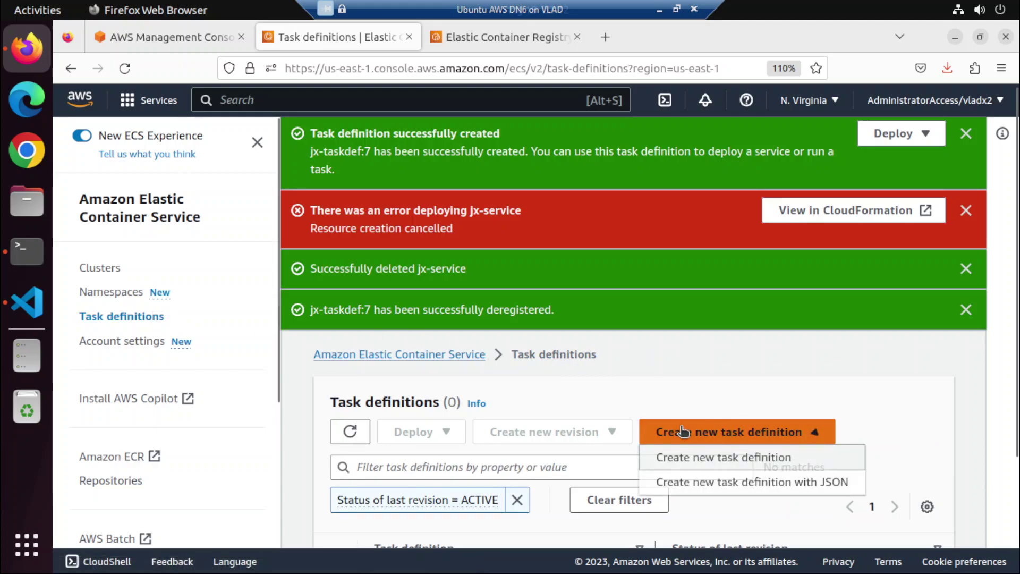
{"action": "left_click", "coordinate": [684, 466]}
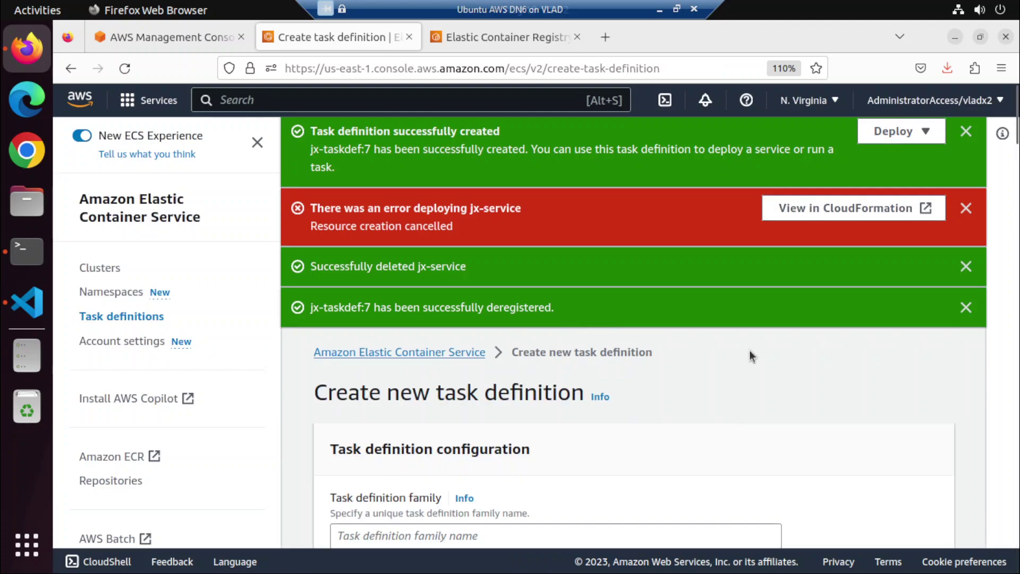
{"action": "scroll", "coordinate": [749, 350], "scroll_direction": "down", "scroll_amount": 5}
{"action": "left_click", "coordinate": [455, 239]}
{"action": "type", "text": "jxtaskdef"}
{"action": "double_click", "coordinate": [455, 240]}
- Review the launch type, operating system and CPU options in the infrastructure requirements of the new task definition
{"action": "scroll", "coordinate": [570, 298], "scroll_direction": "down", "scroll_amount": 3}
{"action": "scroll", "coordinate": [569, 297], "scroll_direction": "down", "scroll_amount": 3}
{"action": "scroll", "coordinate": [569, 297], "scroll_direction": "up", "scroll_amount": 3}
{"action": "scroll", "coordinate": [569, 298], "scroll_direction": "down", "scroll_amount": 3}
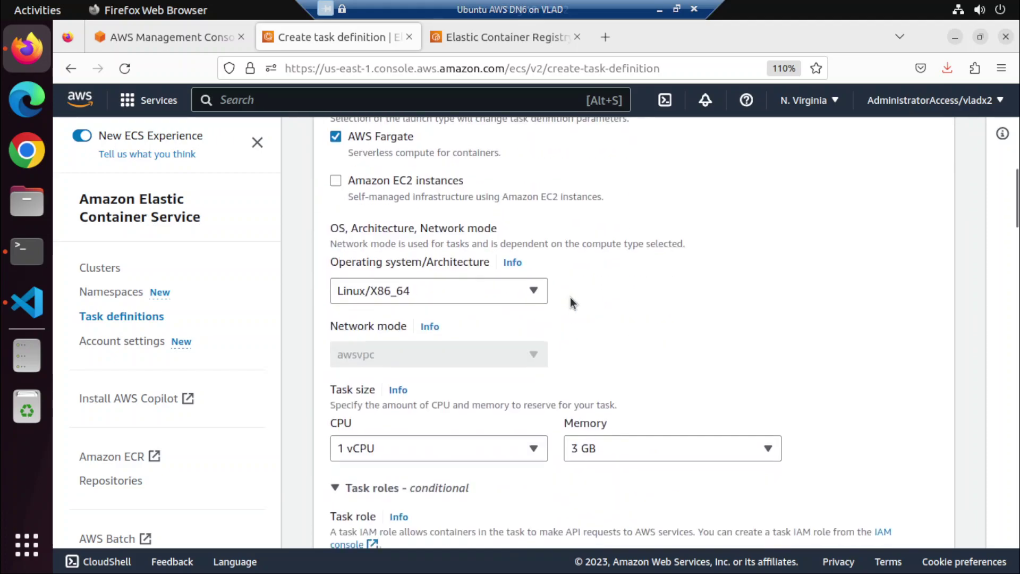
{"action": "scroll", "coordinate": [570, 295], "scroll_direction": "up", "scroll_amount": 3}
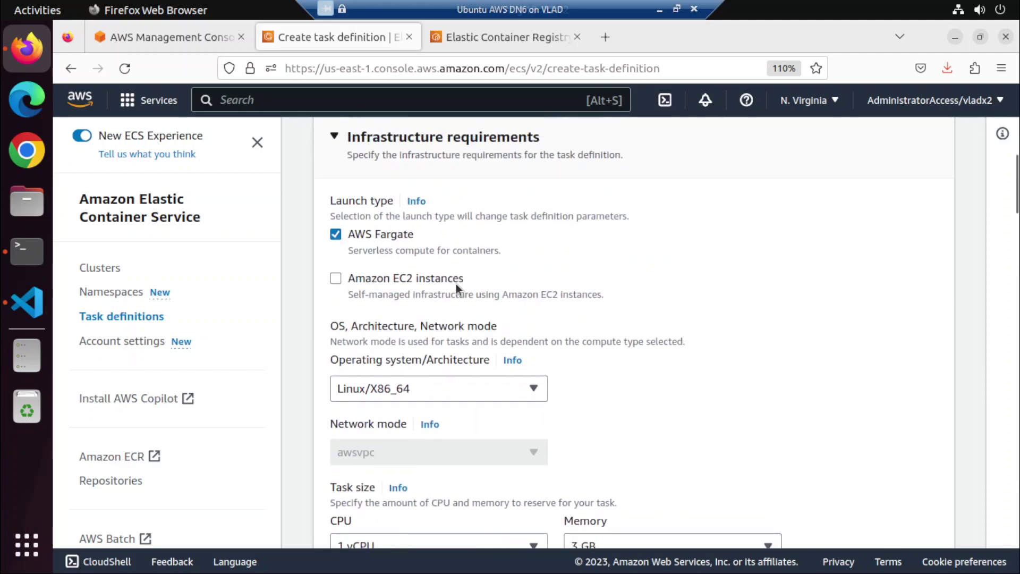
{"action": "left_click", "coordinate": [432, 277]}
{"action": "left_click", "coordinate": [385, 279]}
{"action": "scroll", "coordinate": [493, 261], "scroll_direction": "down", "scroll_amount": 3}
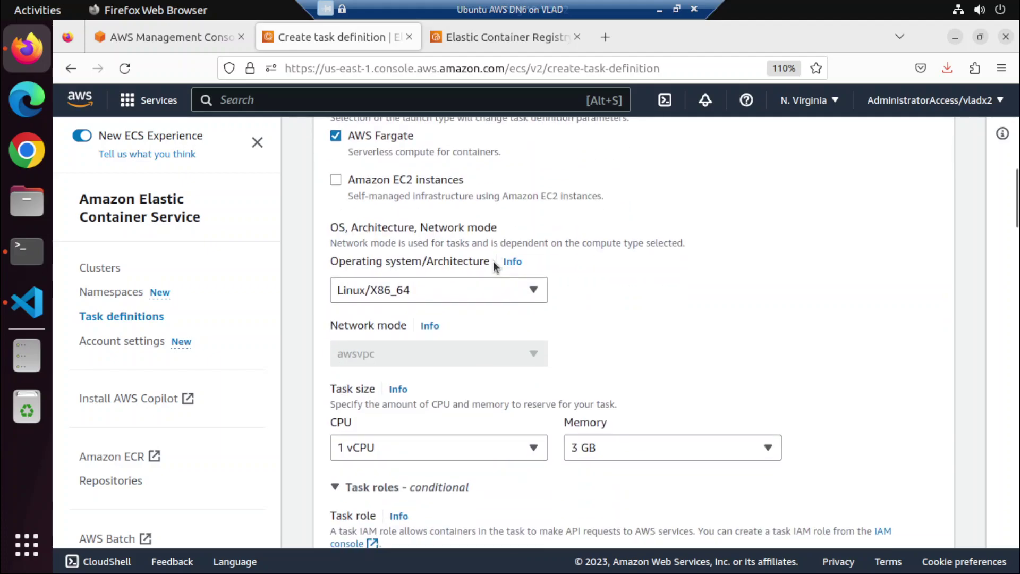
{"action": "scroll", "coordinate": [473, 242], "scroll_direction": "down", "scroll_amount": 3}
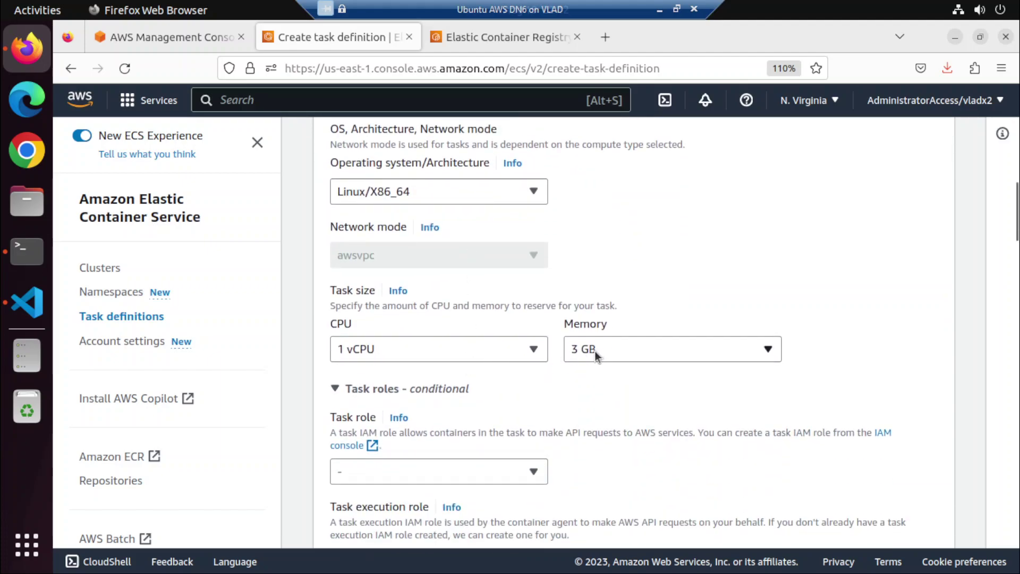
{"action": "left_click", "coordinate": [507, 349]}
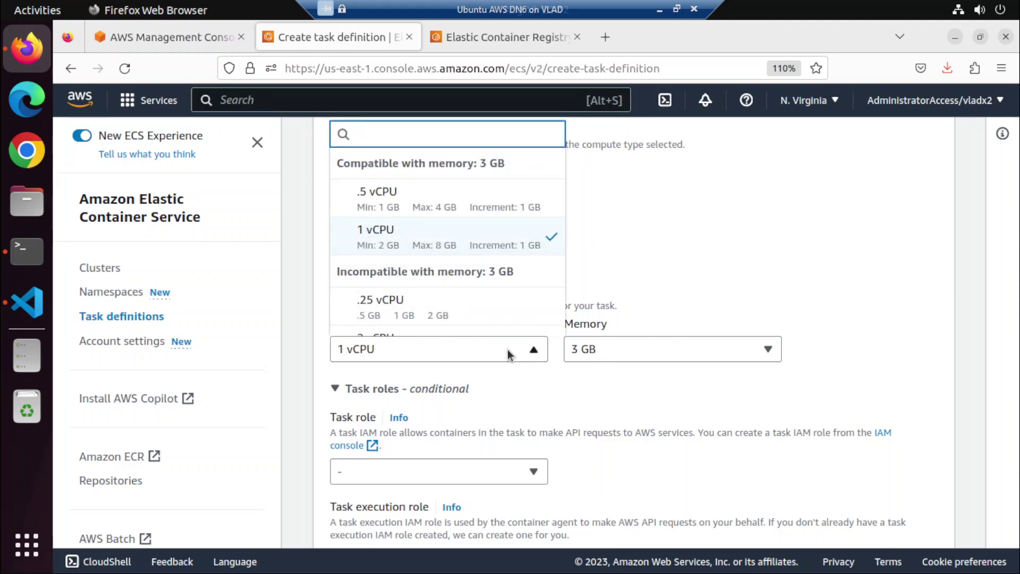
{"action": "left_click", "coordinate": [808, 266]}
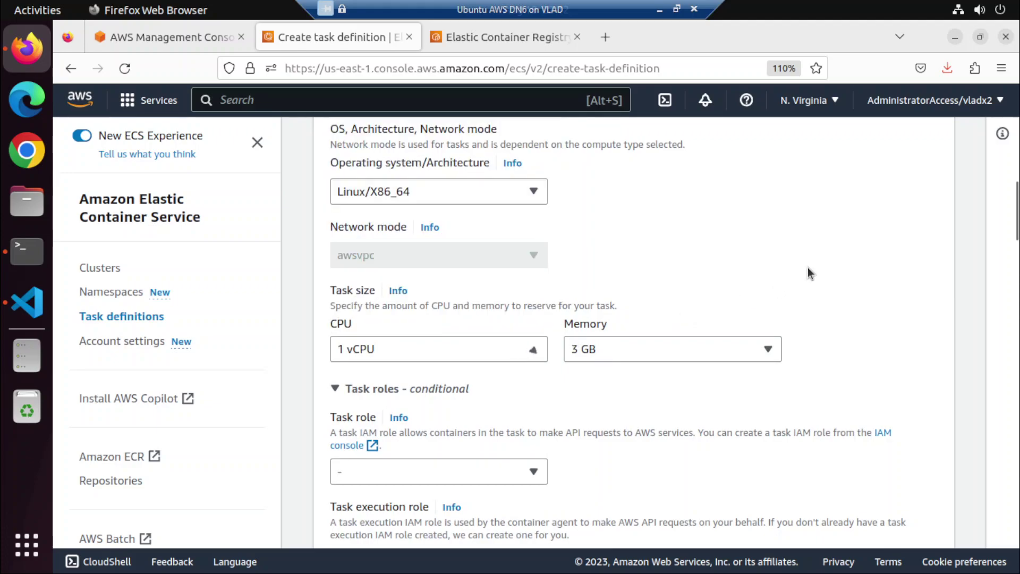
{"action": "scroll", "coordinate": [805, 269], "scroll_direction": "up", "scroll_amount": 3}
{"action": "scroll", "coordinate": [805, 269], "scroll_direction": "up", "scroll_amount": 3}
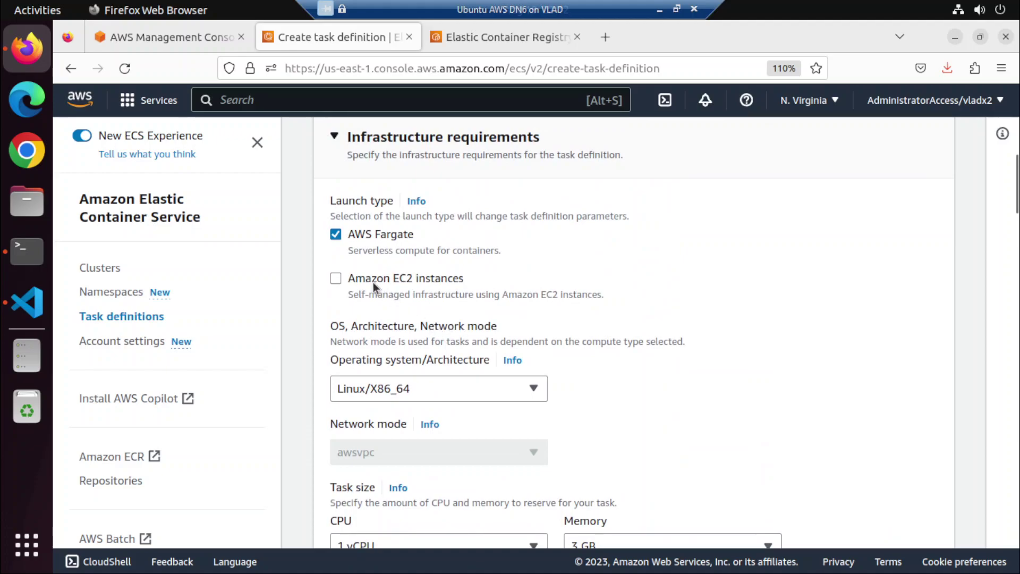
{"action": "left_click", "coordinate": [421, 388]}
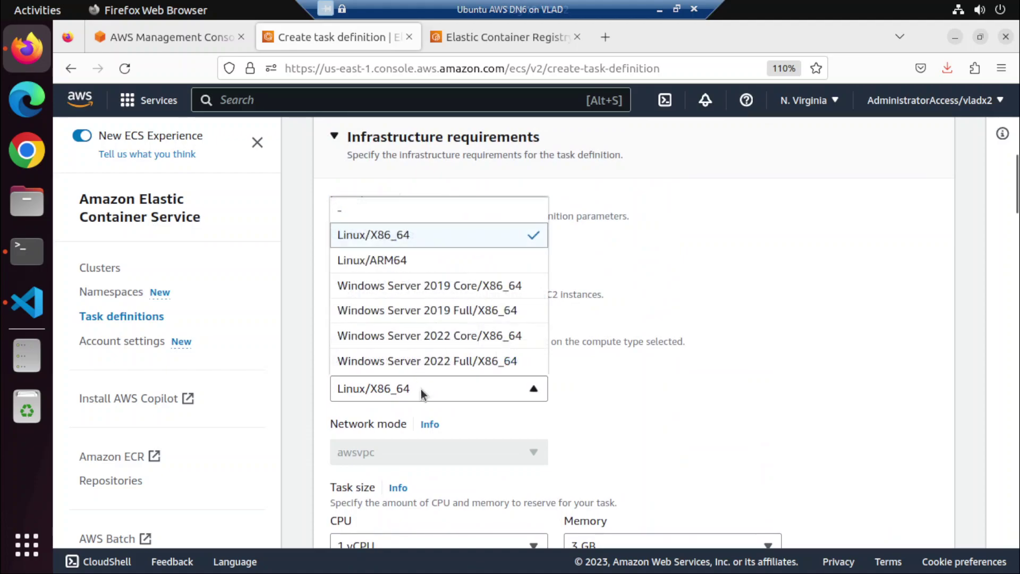
{"action": "left_click", "coordinate": [846, 324]}
- Set the task memory to 4 GB and the task role to ecsTaskExecutionRole
{"action": "scroll", "coordinate": [845, 324], "scroll_direction": "down", "scroll_amount": 6}
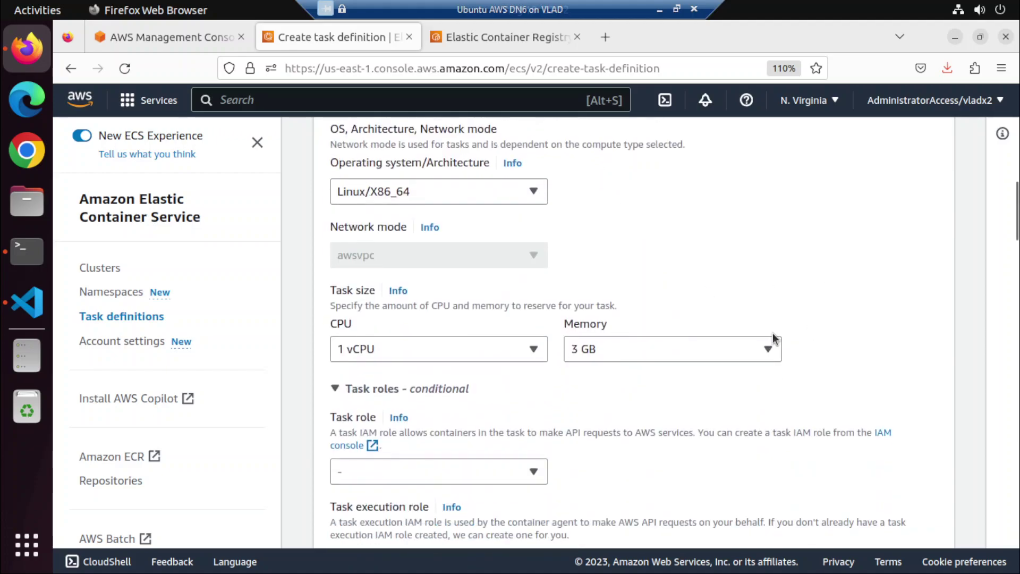
{"action": "left_click", "coordinate": [652, 349]}
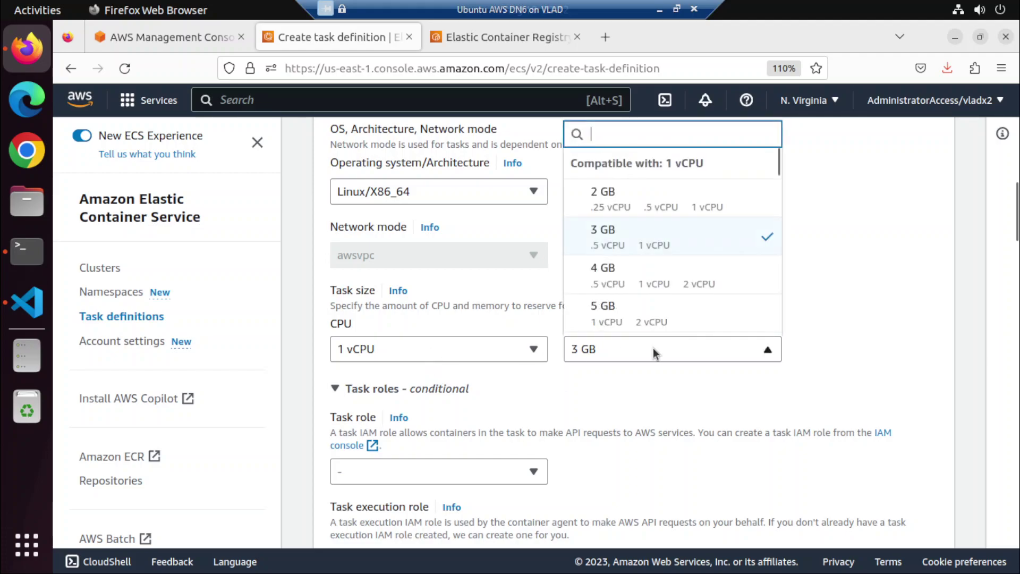
{"action": "left_click", "coordinate": [645, 279]}
{"action": "scroll", "coordinate": [401, 372], "scroll_direction": "down", "scroll_amount": 2}
{"action": "left_click", "coordinate": [401, 372]}
{"action": "left_click", "coordinate": [397, 428]}
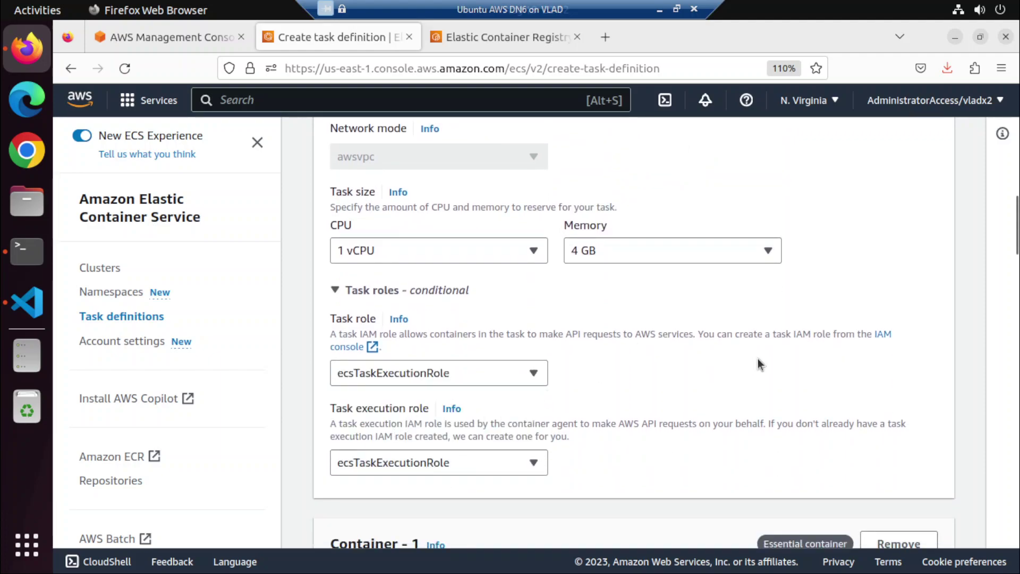
- Copy the URI of the public jx-coderapi repository in Amazon ECR
{"action": "scroll", "coordinate": [728, 344], "scroll_direction": "down", "scroll_amount": 4}
{"action": "scroll", "coordinate": [728, 344], "scroll_direction": "down", "scroll_amount": 2}
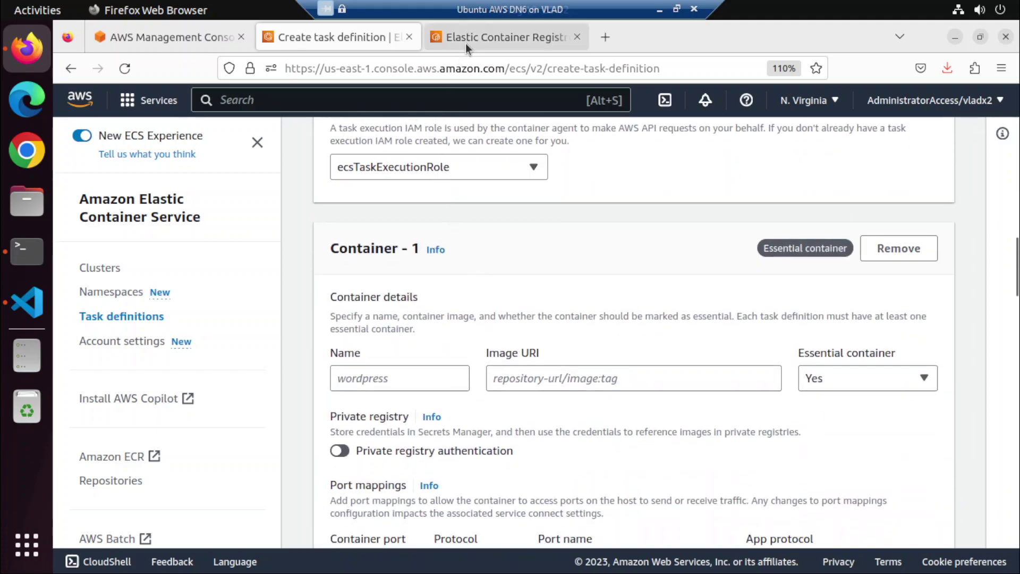
{"action": "left_click", "coordinate": [466, 40]}
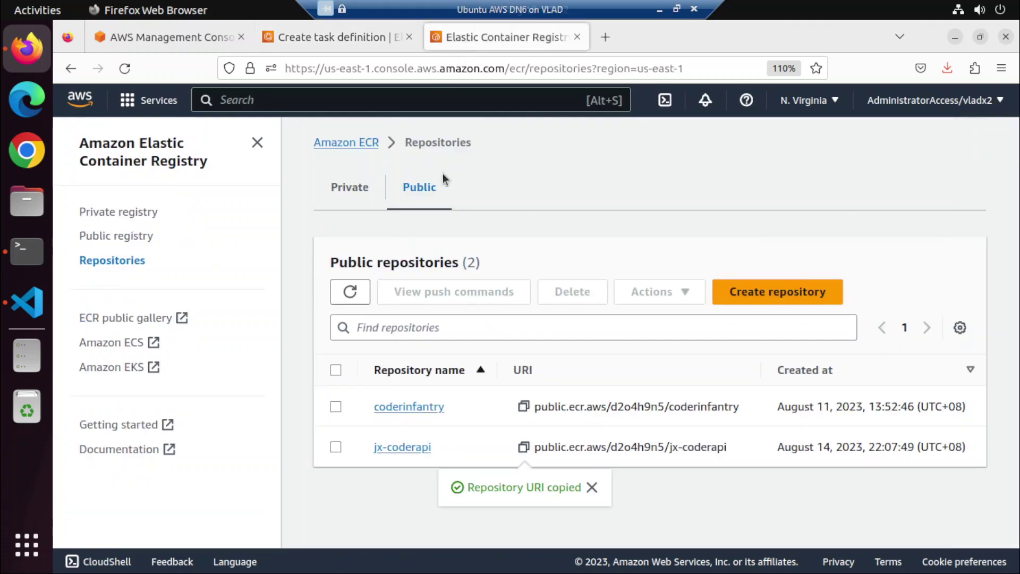
{"action": "left_click", "coordinate": [525, 406]}
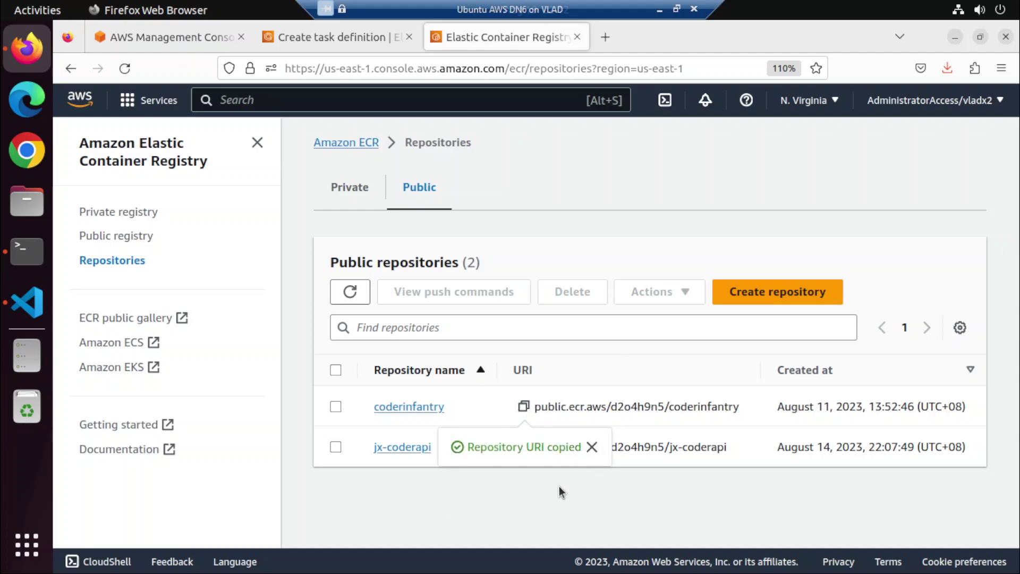
{"action": "left_click", "coordinate": [523, 446]}
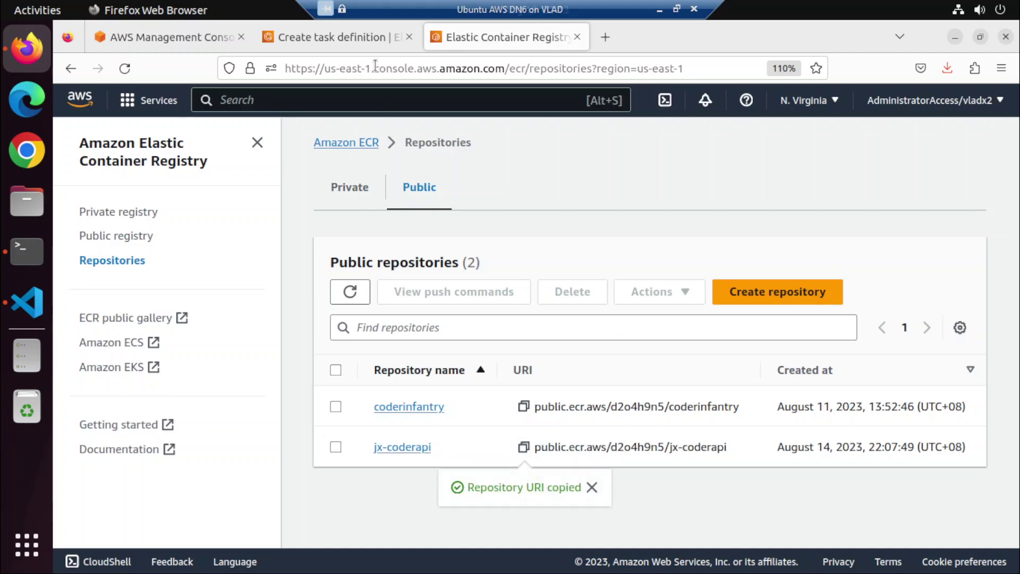
- Name the first container jx-coderapi and set its image URI to public.ecr.aws/d2o4h9n5/jx-coderapi
{"action": "left_click", "coordinate": [359, 36]}
{"action": "left_click", "coordinate": [441, 380]}
{"action": "type", "text": "jx-coderapio"}
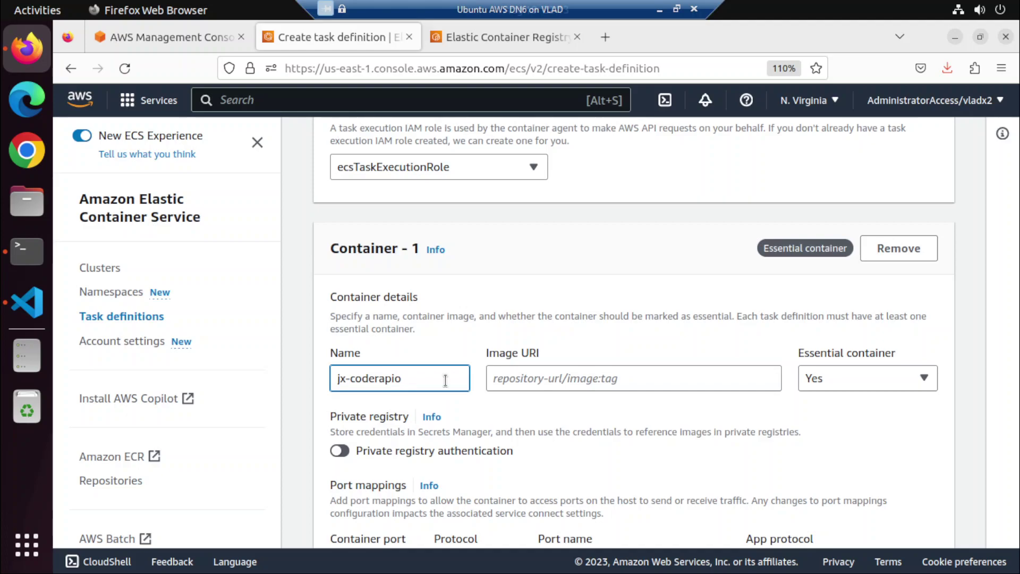
{"action": "left_click", "coordinate": [592, 375]}
{"action": "key", "text": "ctrl+v"}
{"action": "left_click", "coordinate": [661, 300]}
{"action": "left_click", "coordinate": [494, 26]}
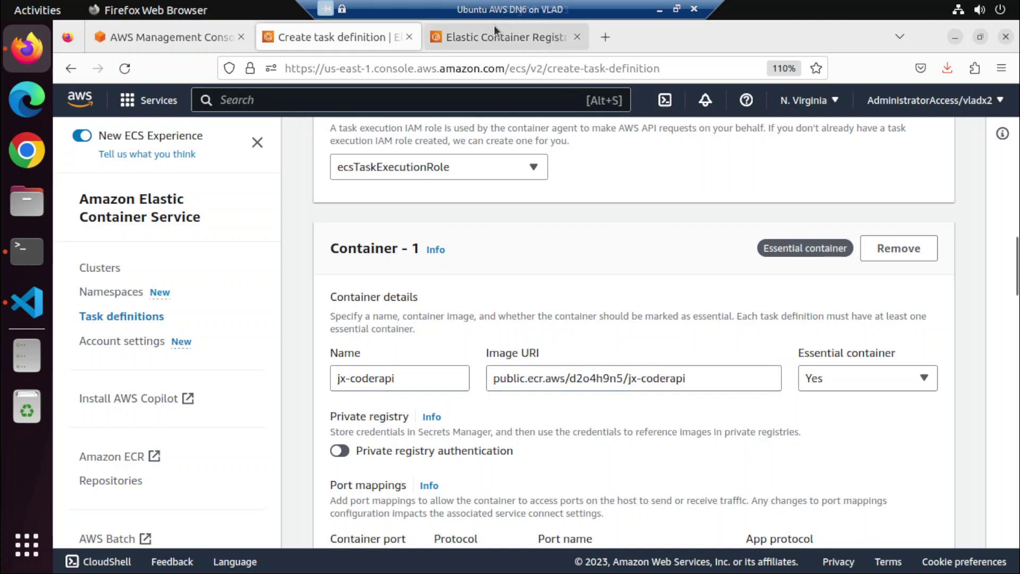
{"action": "left_click", "coordinate": [352, 42]}
- Create the jxtaskdef task definition with the default port mapping and resource limits, and review its task size and containers
{"action": "scroll", "coordinate": [601, 372], "scroll_direction": "down", "scroll_amount": 5}
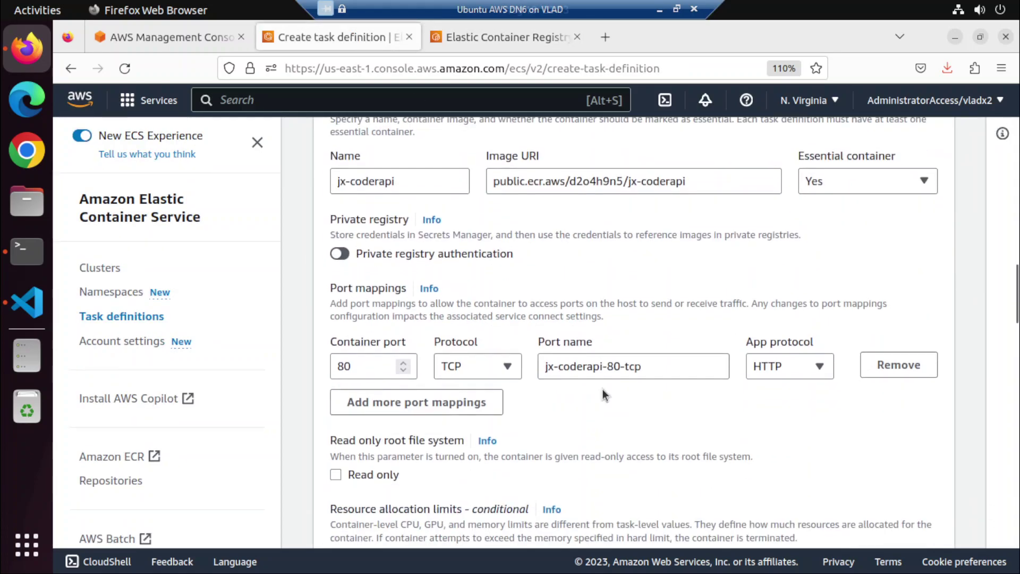
{"action": "scroll", "coordinate": [575, 417], "scroll_direction": "down", "scroll_amount": 7}
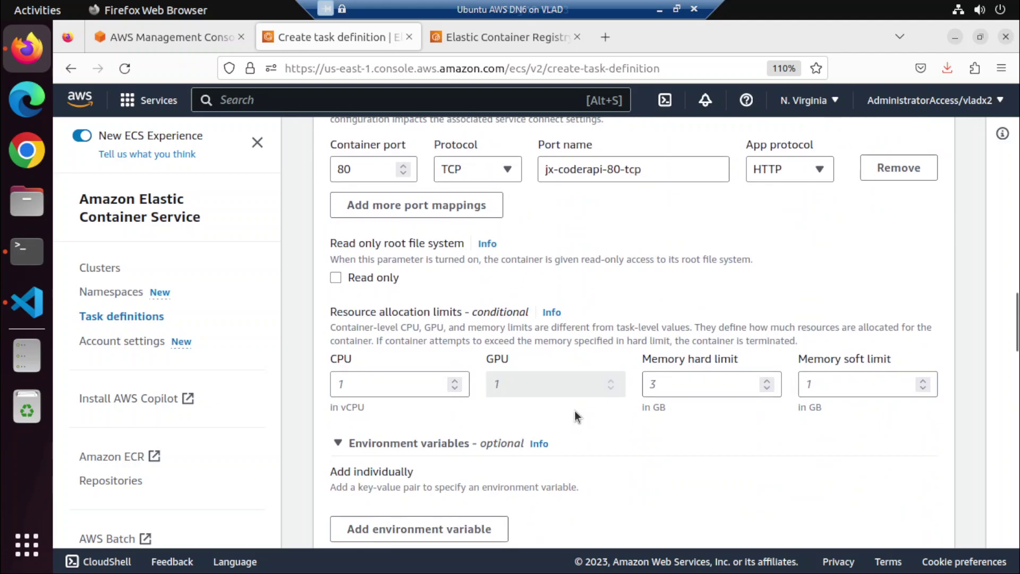
{"action": "scroll", "coordinate": [575, 417], "scroll_direction": "up", "scroll_amount": 5}
{"action": "scroll", "coordinate": [574, 417], "scroll_direction": "down", "scroll_amount": 15}
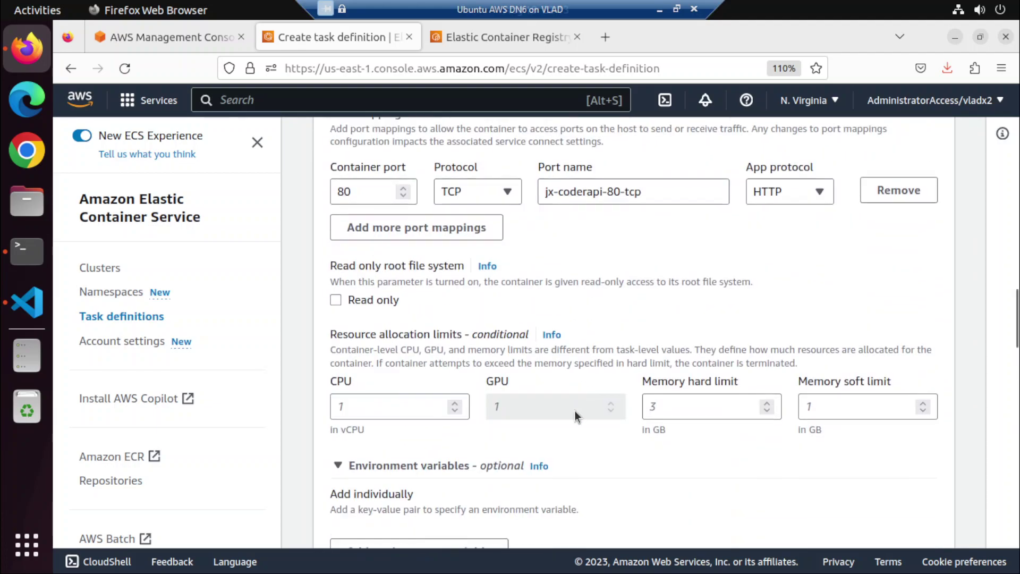
{"action": "scroll", "coordinate": [575, 410], "scroll_direction": "down", "scroll_amount": 15}
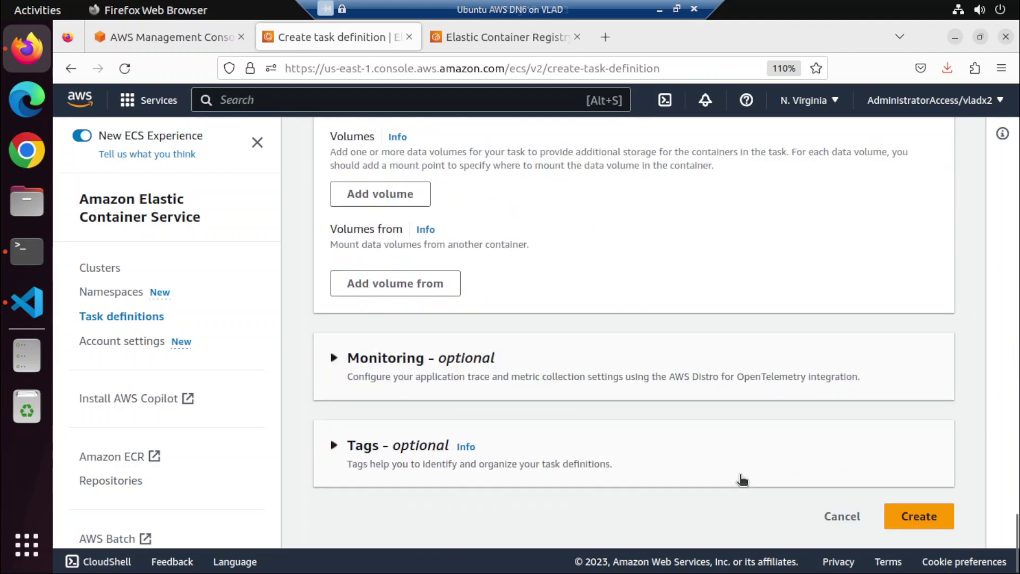
{"action": "left_click", "coordinate": [907, 517]}
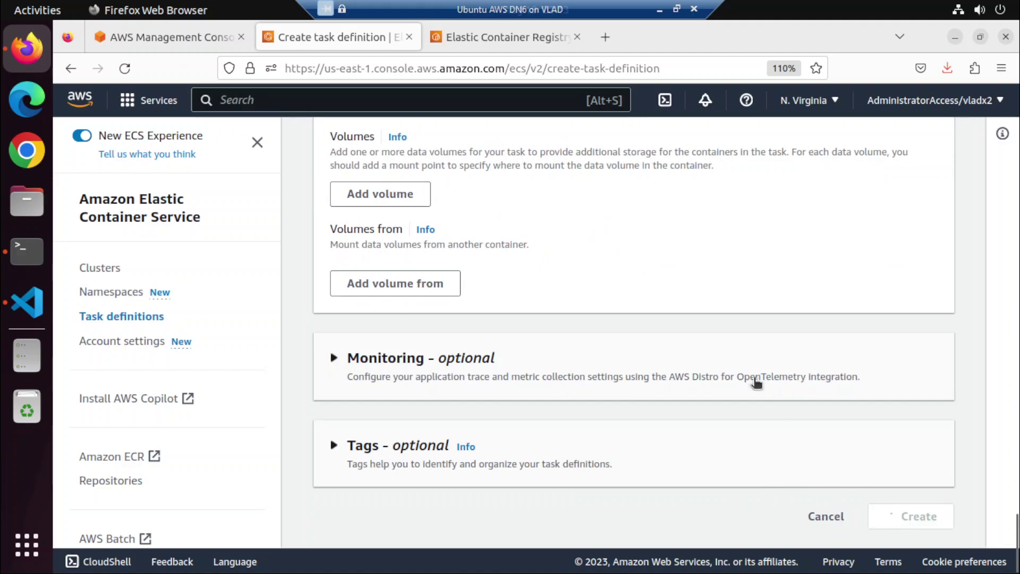
{"action": "scroll", "coordinate": [754, 378], "scroll_direction": "up", "scroll_amount": 10}
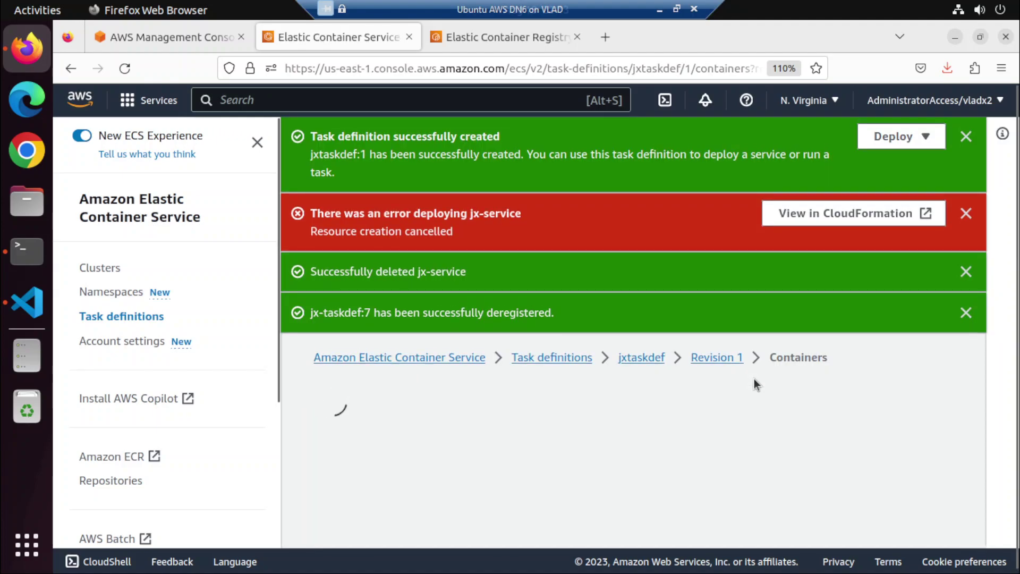
{"action": "scroll", "coordinate": [371, 399], "scroll_direction": "down", "scroll_amount": 7}
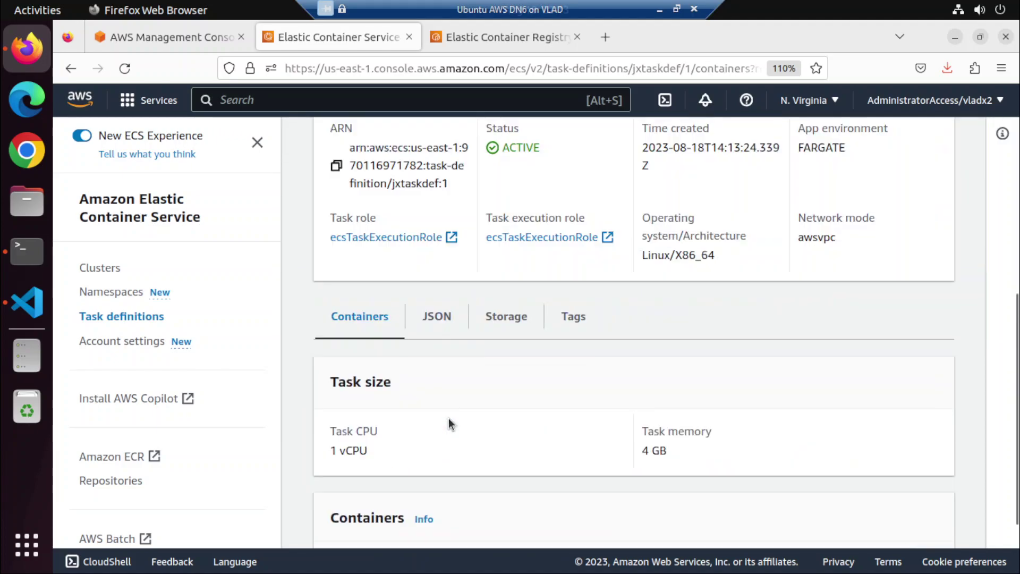
{"action": "scroll", "coordinate": [448, 418], "scroll_direction": "down", "scroll_amount": 2}
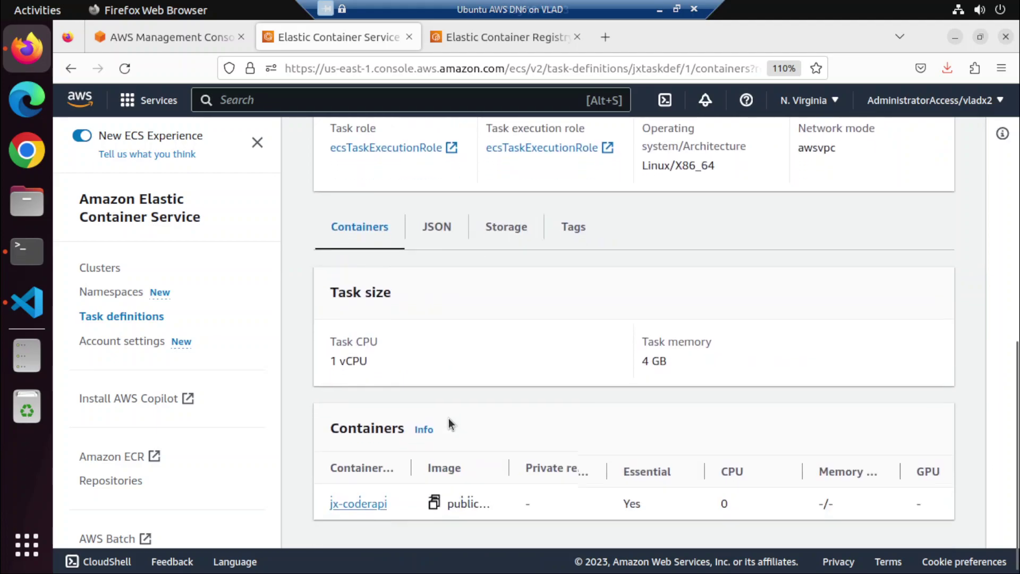
- Start creating a service in the my-ecs-env-ec2 cluster, with launch type as the compute option and EC2 selected
{"action": "left_click", "coordinate": [113, 273]}
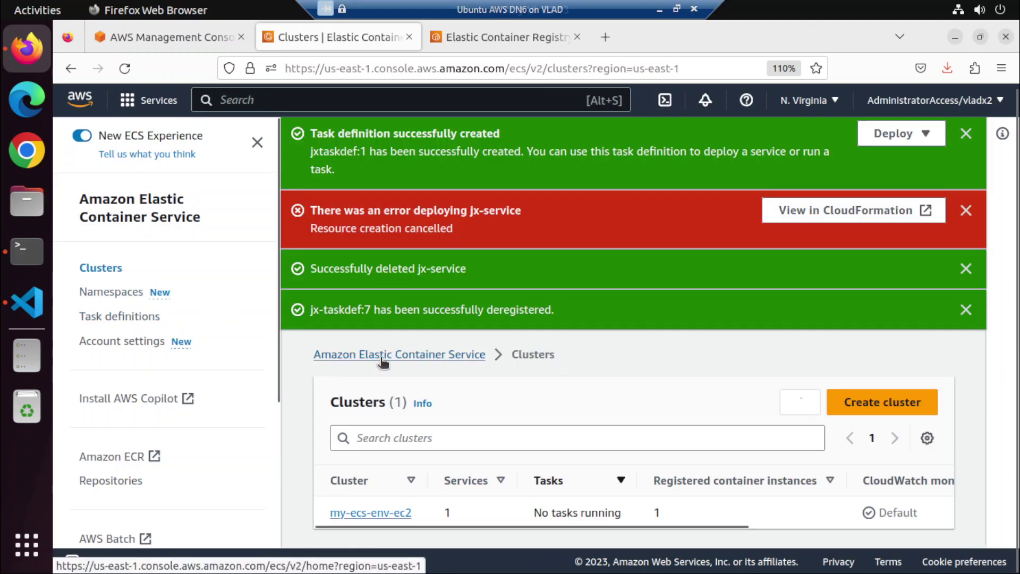
{"action": "left_click", "coordinate": [361, 512]}
{"action": "scroll", "coordinate": [372, 486], "scroll_direction": "down", "scroll_amount": 10}
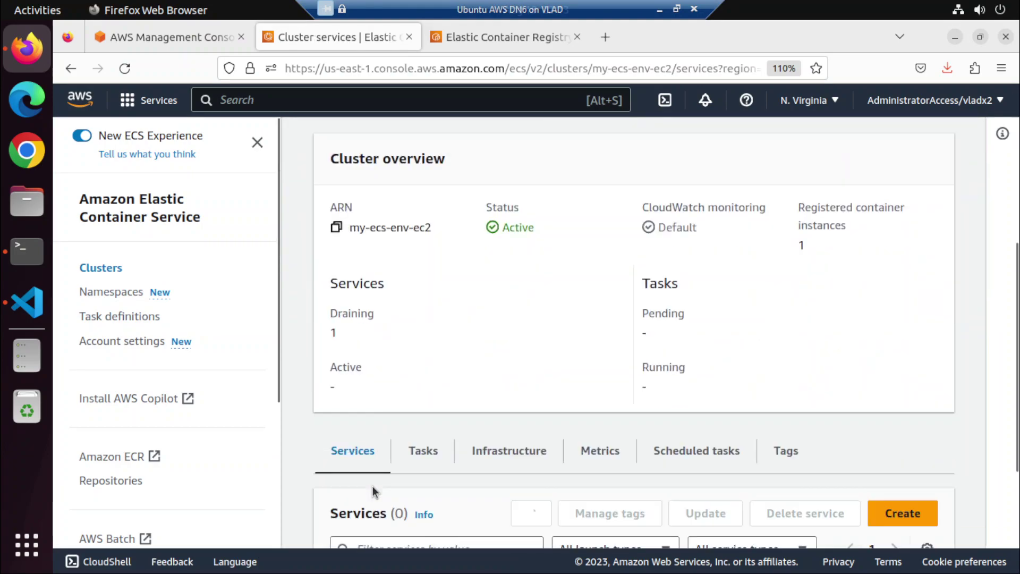
{"action": "left_click", "coordinate": [615, 486]}
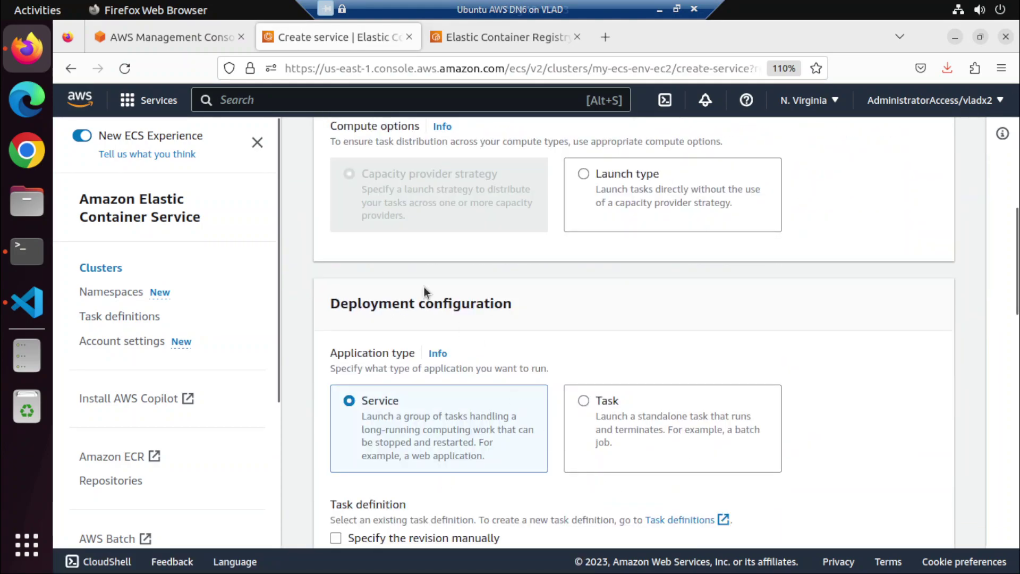
{"action": "left_click", "coordinate": [584, 469]}
{"action": "scroll", "coordinate": [556, 429], "scroll_direction": "down", "scroll_amount": 5}
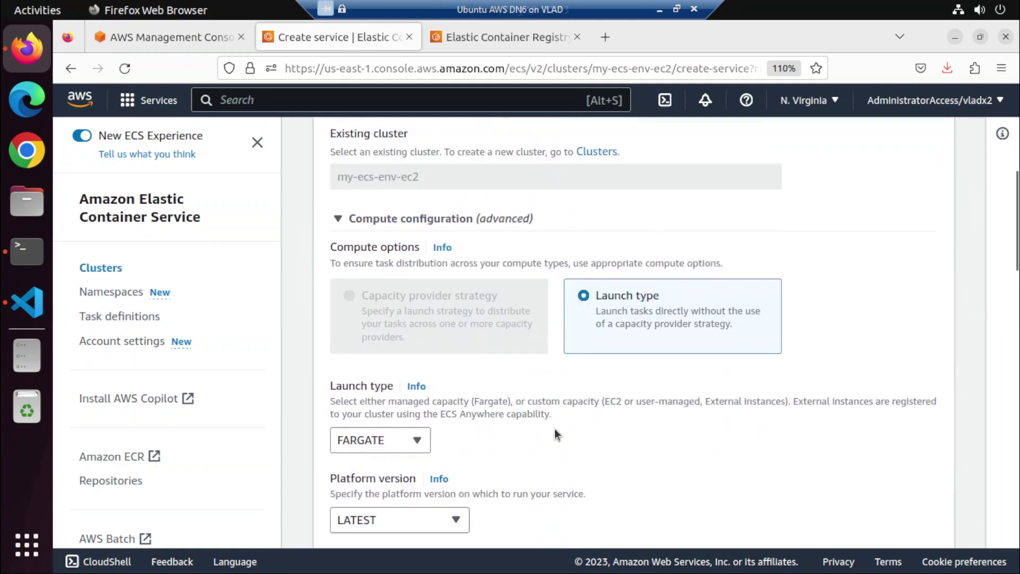
{"action": "left_click", "coordinate": [409, 313]}
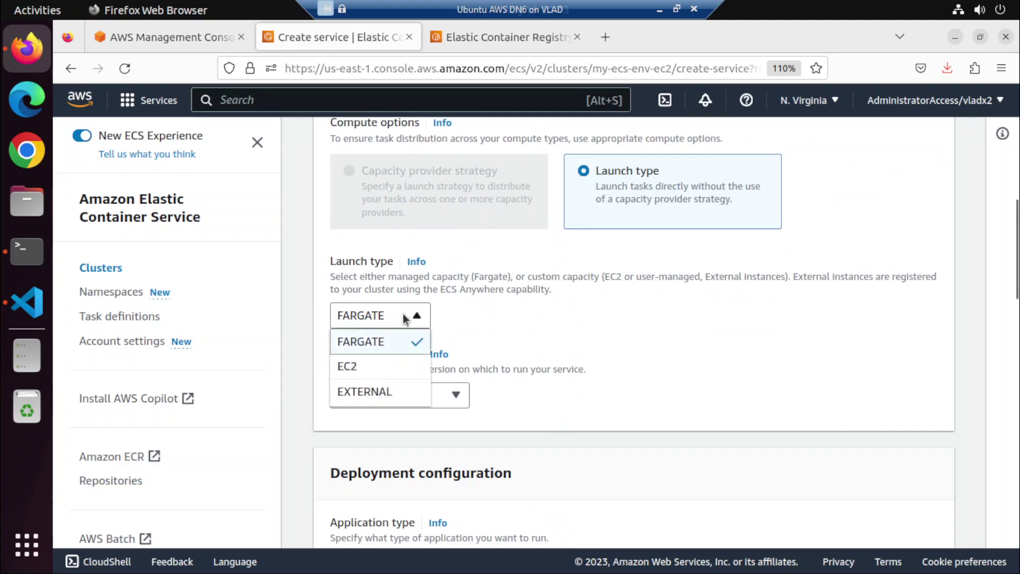
{"action": "left_click", "coordinate": [387, 365]}
- Select the jxtaskdef task definition family for the deployment and name the service jx-service
{"action": "scroll", "coordinate": [603, 335], "scroll_direction": "down", "scroll_amount": 4}
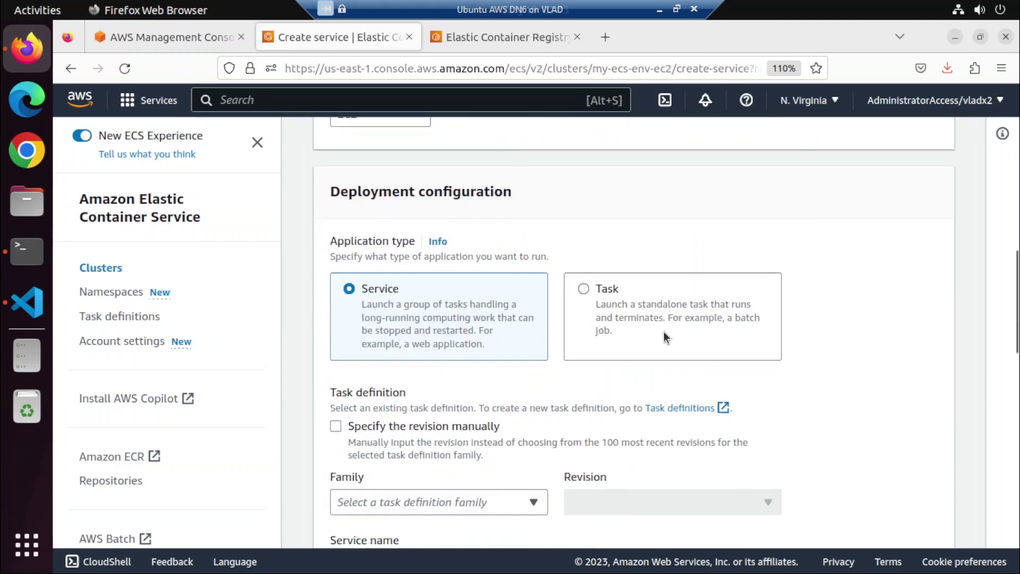
{"action": "scroll", "coordinate": [412, 354], "scroll_direction": "down", "scroll_amount": 3}
{"action": "left_click", "coordinate": [407, 308]}
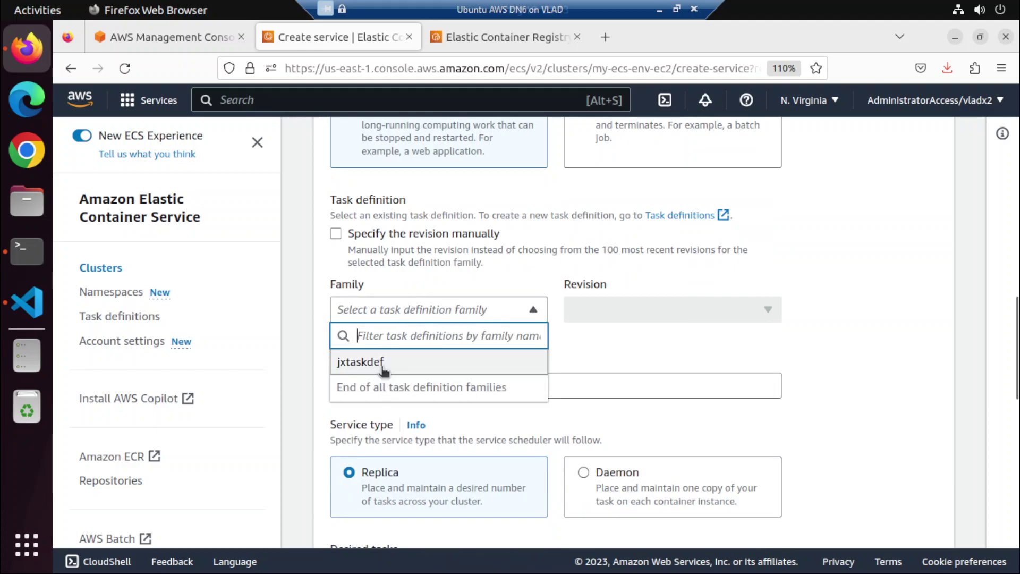
{"action": "left_click", "coordinate": [384, 363]}
{"action": "scroll", "coordinate": [843, 298], "scroll_direction": "down", "scroll_amount": 3}
{"action": "left_click", "coordinate": [485, 185]}
{"action": "type", "text": "jx-service"}
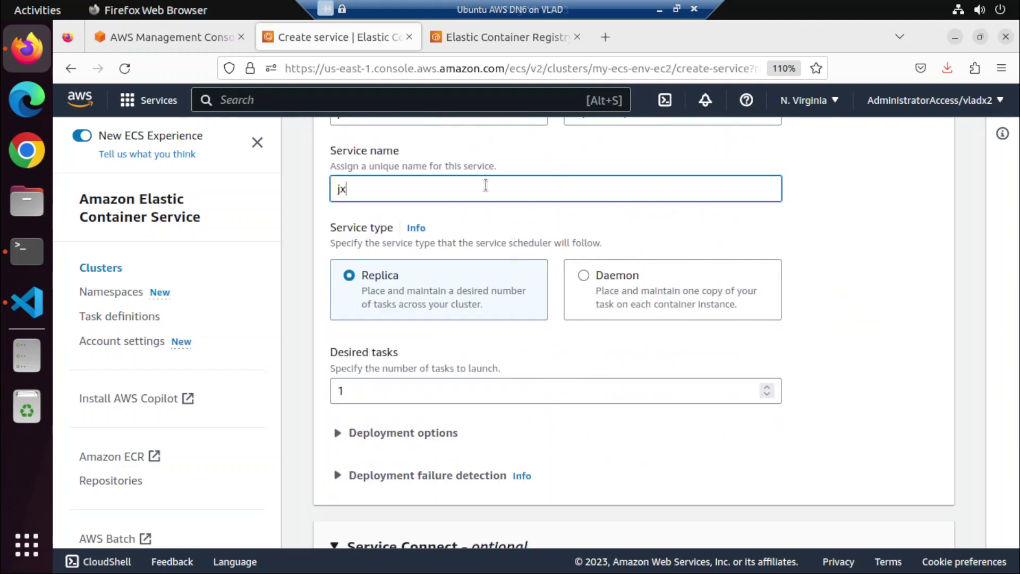
- Create the jx-service service with the remaining networking, load balancing, auto scaling and task placement sections left at their defaults
{"action": "scroll", "coordinate": [537, 196], "scroll_direction": "down", "scroll_amount": 10}
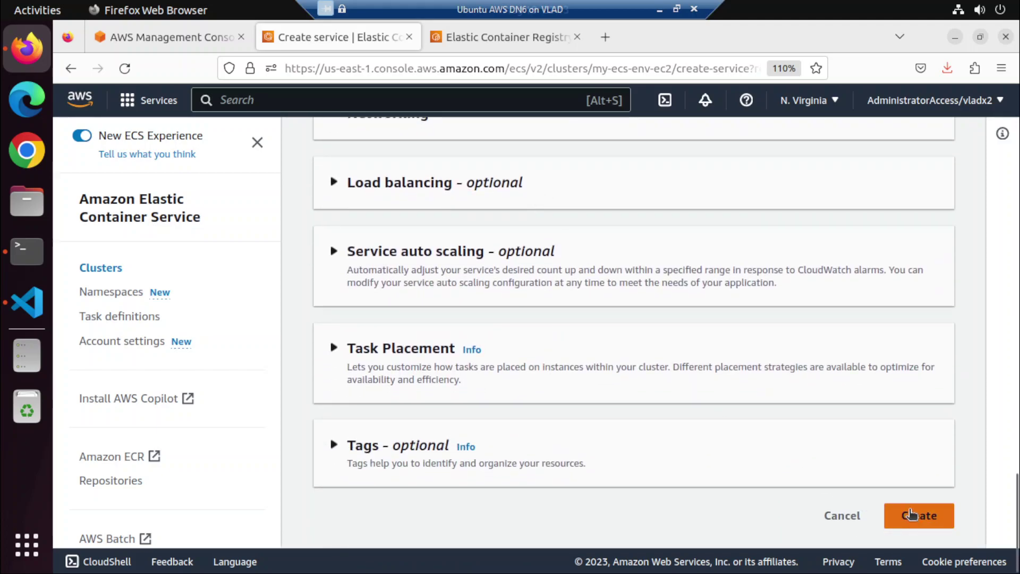
{"action": "scroll", "coordinate": [865, 444], "scroll_direction": "up", "scroll_amount": 7}
{"action": "scroll", "coordinate": [866, 444], "scroll_direction": "down", "scroll_amount": 7}
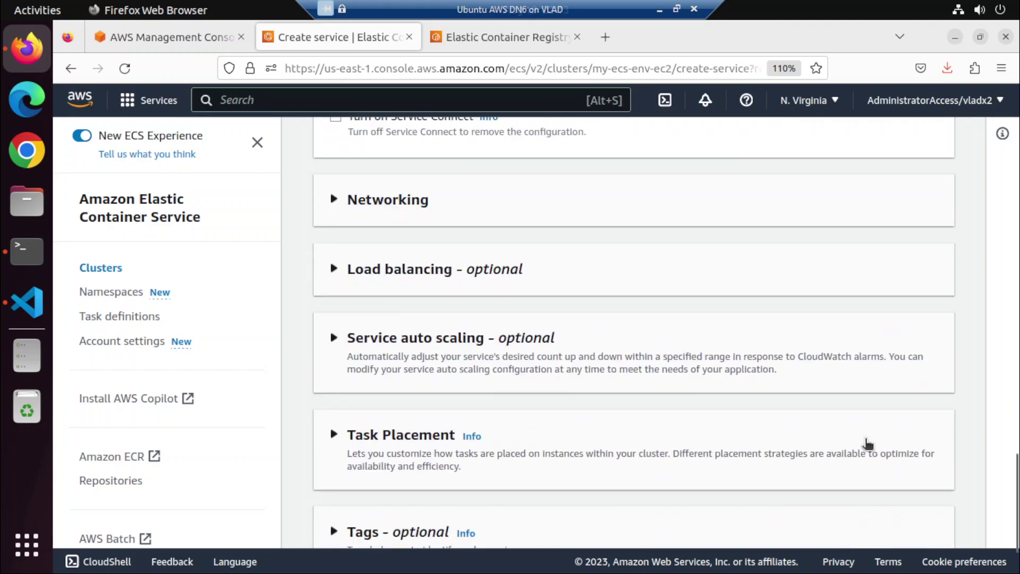
{"action": "left_click", "coordinate": [921, 518]}
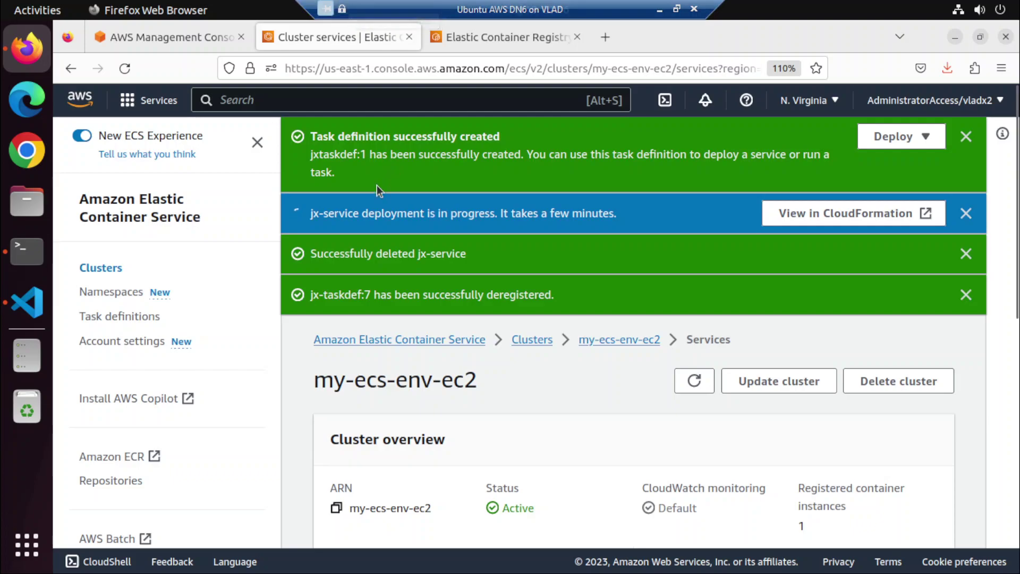
- Refresh the cluster's services, open jx-service and read the full message in its events
{"action": "scroll", "coordinate": [505, 414], "scroll_direction": "down", "scroll_amount": 1}
{"action": "scroll", "coordinate": [506, 413], "scroll_direction": "down", "scroll_amount": 8}
{"action": "left_click", "coordinate": [530, 321]}
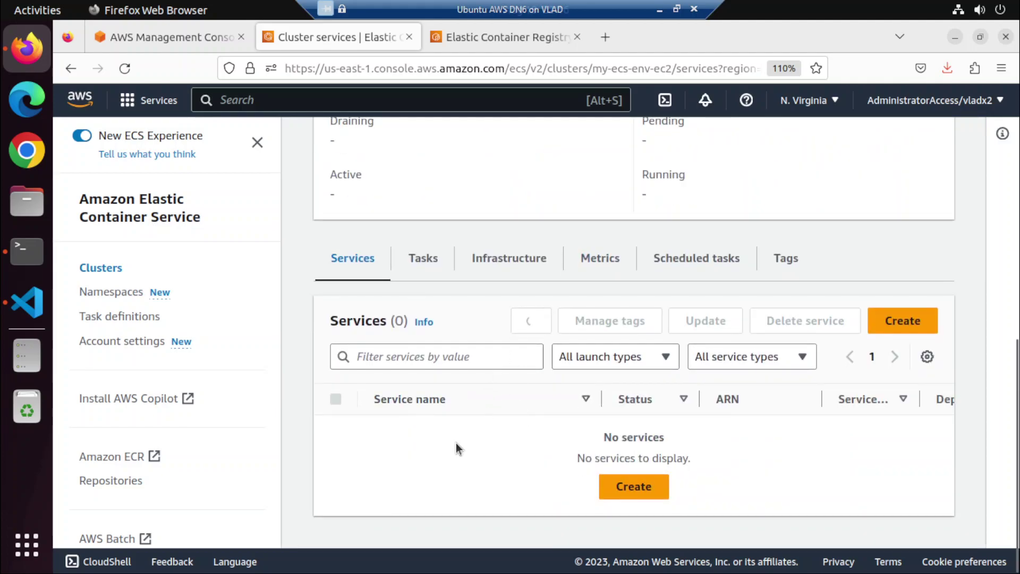
{"action": "left_click", "coordinate": [410, 499]}
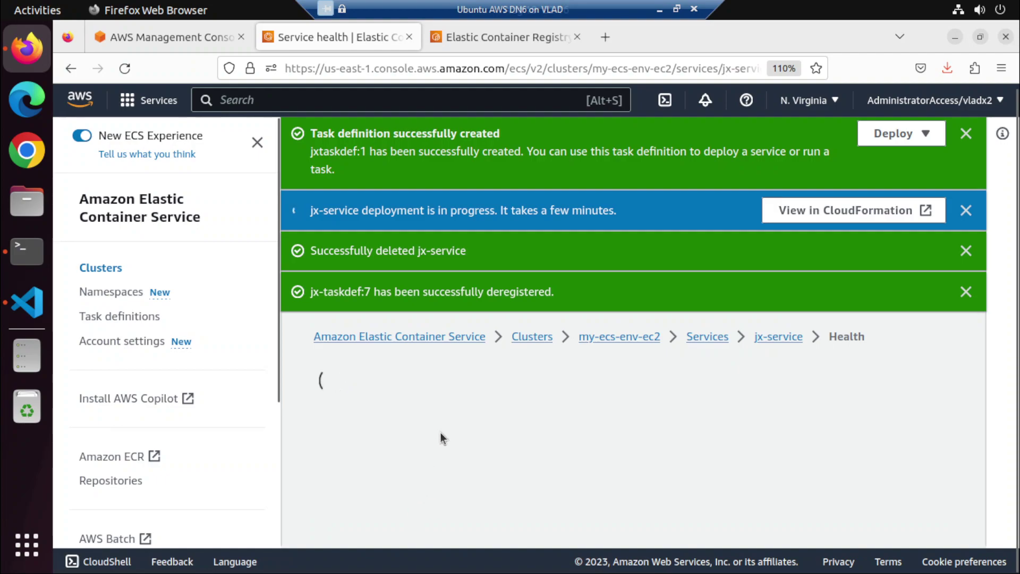
{"action": "scroll", "coordinate": [456, 404], "scroll_direction": "down", "scroll_amount": 4}
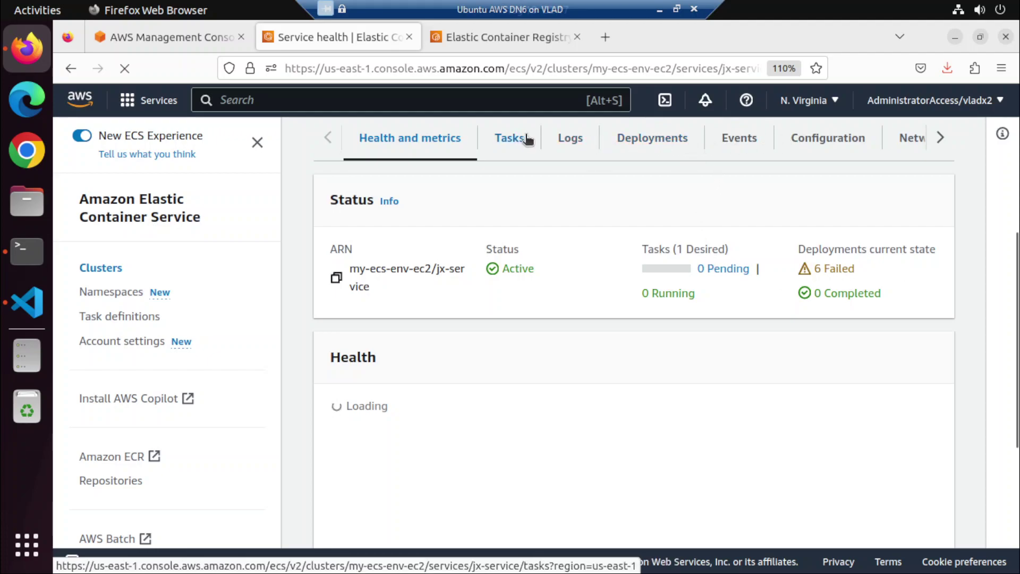
{"action": "left_click", "coordinate": [723, 142]}
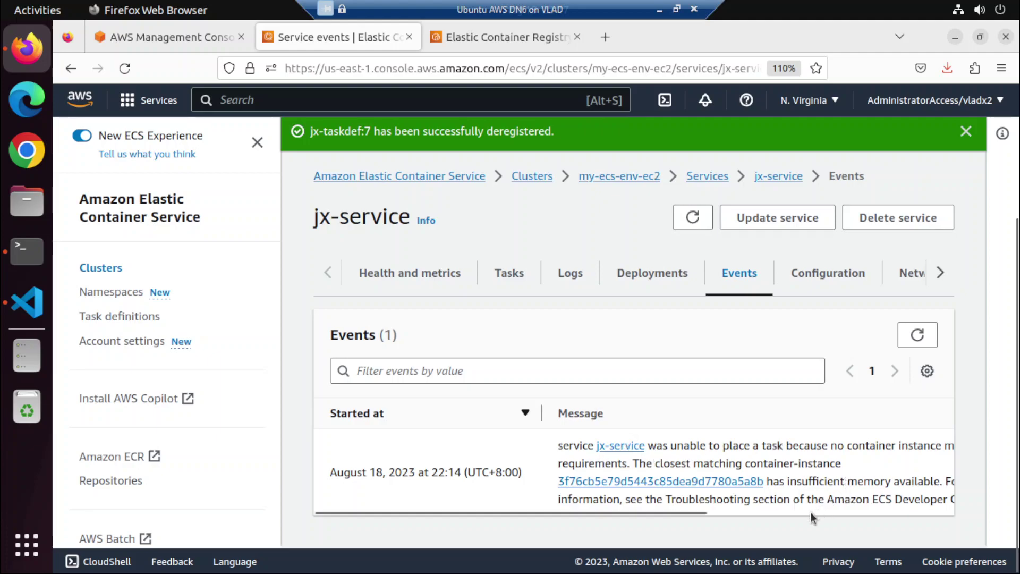
{"action": "scroll", "coordinate": [759, 503], "scroll_direction": "right", "scroll_amount": 1}
{"action": "scroll", "coordinate": [760, 508], "scroll_direction": "right", "scroll_amount": 5}
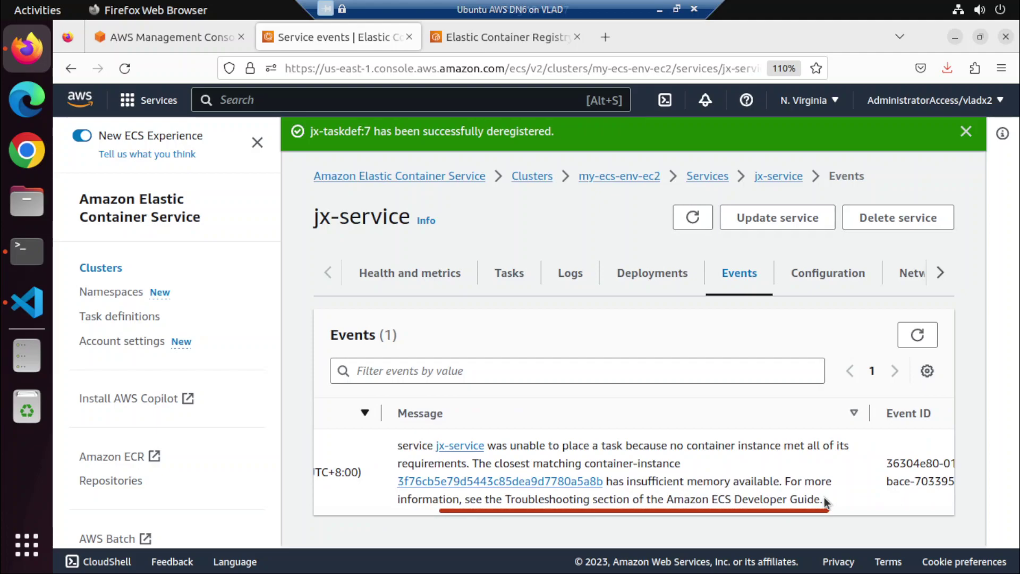
{"action": "mouse_move", "coordinate": [824, 497]}
{"action": "left_mouse_down"}
{"action": "mouse_move", "coordinate": [792, 502]}
{"action": "mouse_move", "coordinate": [903, 497]}
{"action": "mouse_move", "coordinate": [827, 507]}
{"action": "left_mouse_up"}
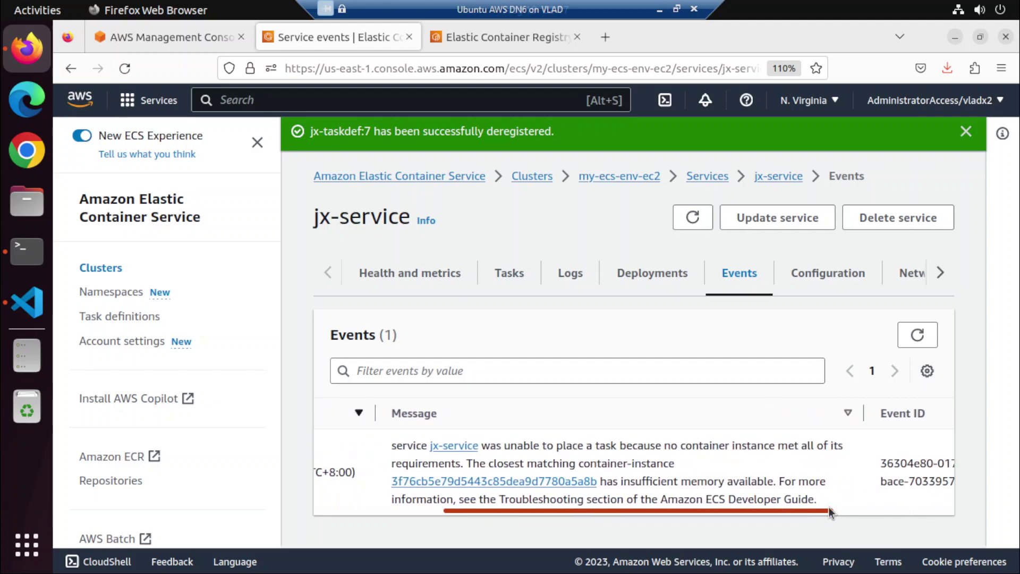
- Open the container instance linked in the event message in a new tab and examine its CPU, memory and port resources
{"action": "right_click", "coordinate": [587, 482]}
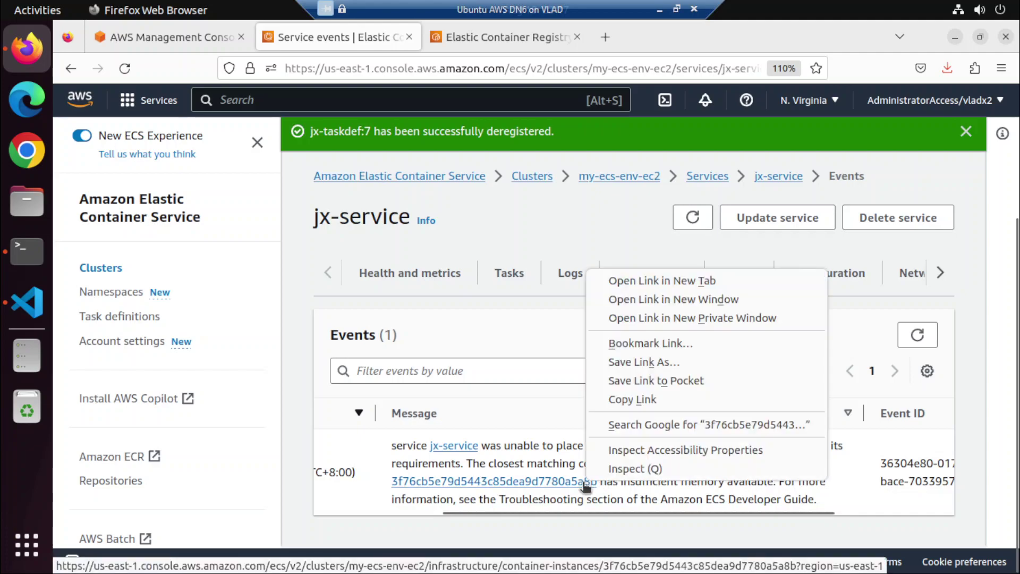
{"action": "left_click", "coordinate": [641, 287]}
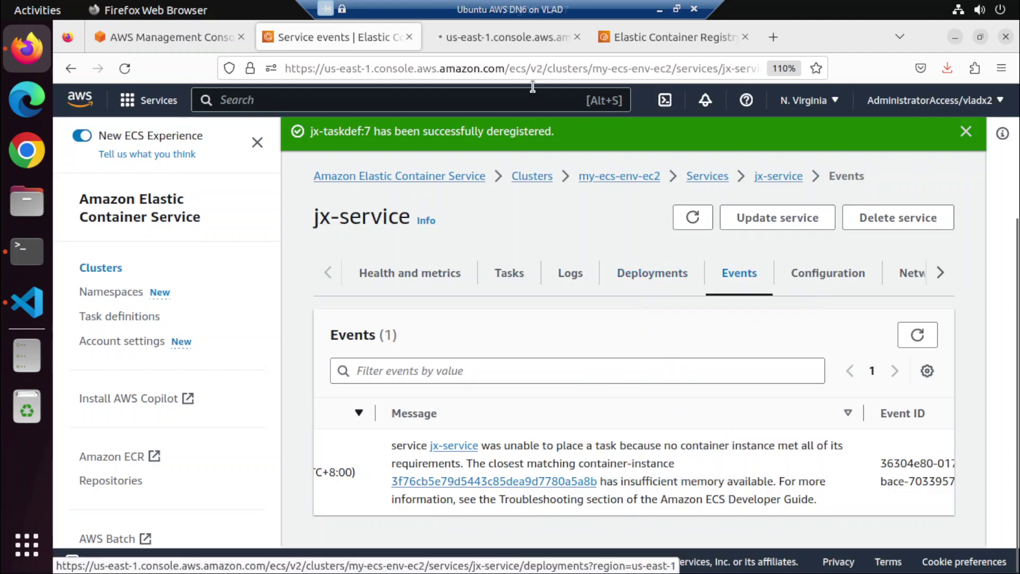
{"action": "left_click", "coordinate": [505, 39]}
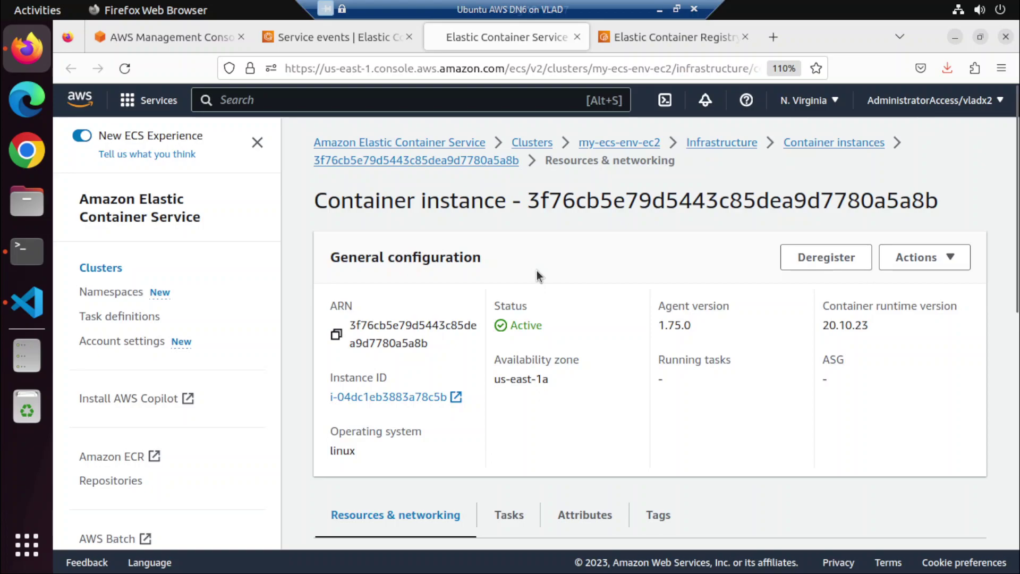
{"action": "scroll", "coordinate": [537, 272], "scroll_direction": "down", "scroll_amount": 5}
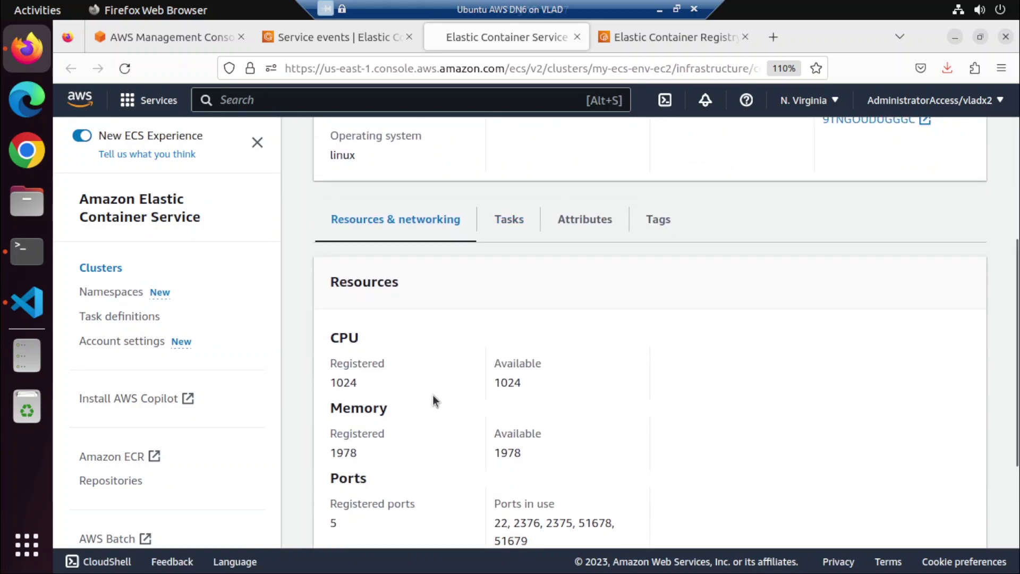
{"action": "scroll", "coordinate": [433, 397], "scroll_direction": "down", "scroll_amount": 2}
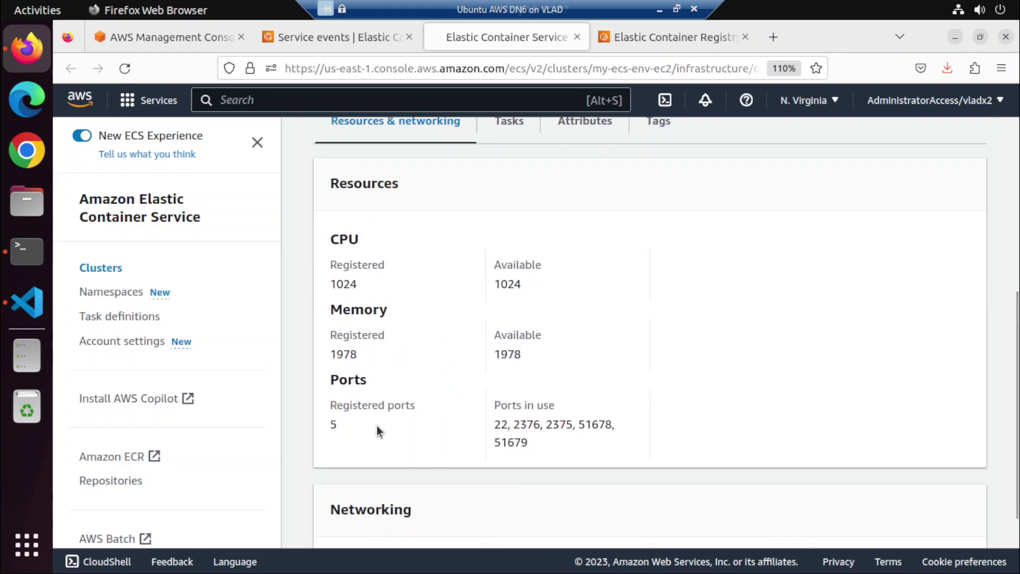
{"action": "scroll", "coordinate": [377, 427], "scroll_direction": "up", "scroll_amount": 2}
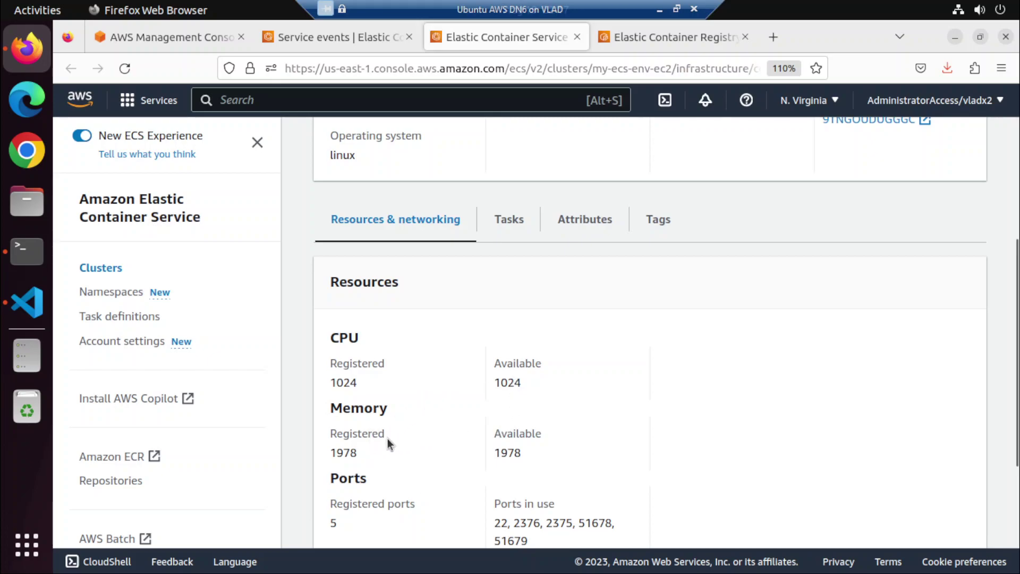
{"action": "scroll", "coordinate": [385, 437], "scroll_direction": "up", "scroll_amount": 3}
{"action": "scroll", "coordinate": [539, 383], "scroll_direction": "up", "scroll_amount": 2}
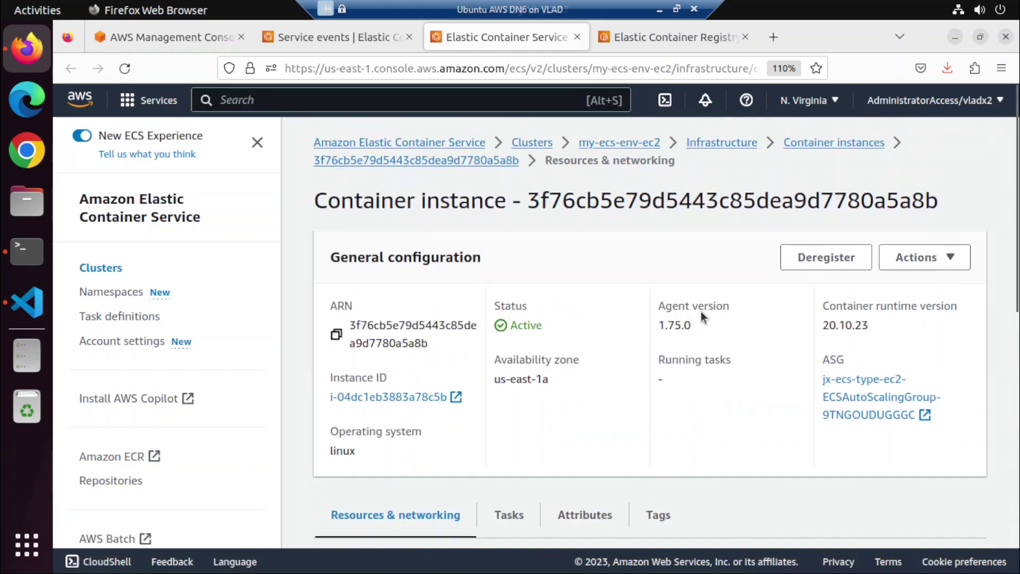
{"action": "left_click", "coordinate": [921, 258]}
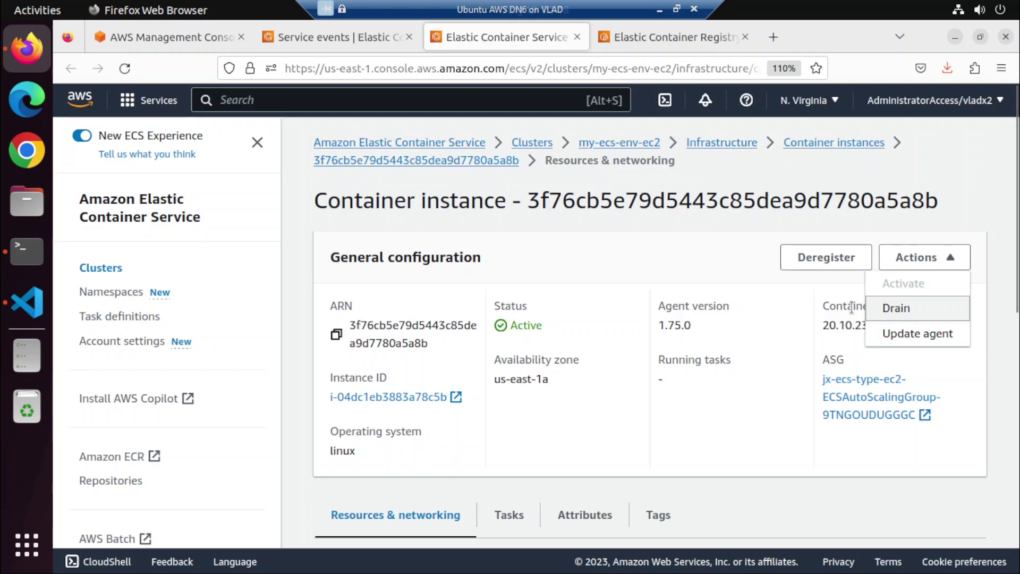
{"action": "left_click", "coordinate": [674, 427]}
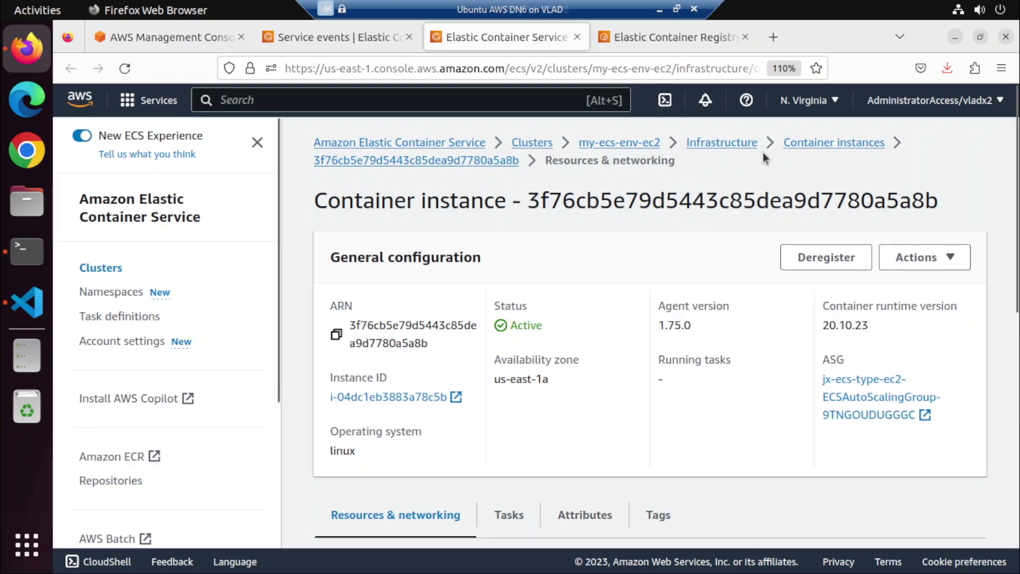
{"action": "left_click", "coordinate": [386, 29]}
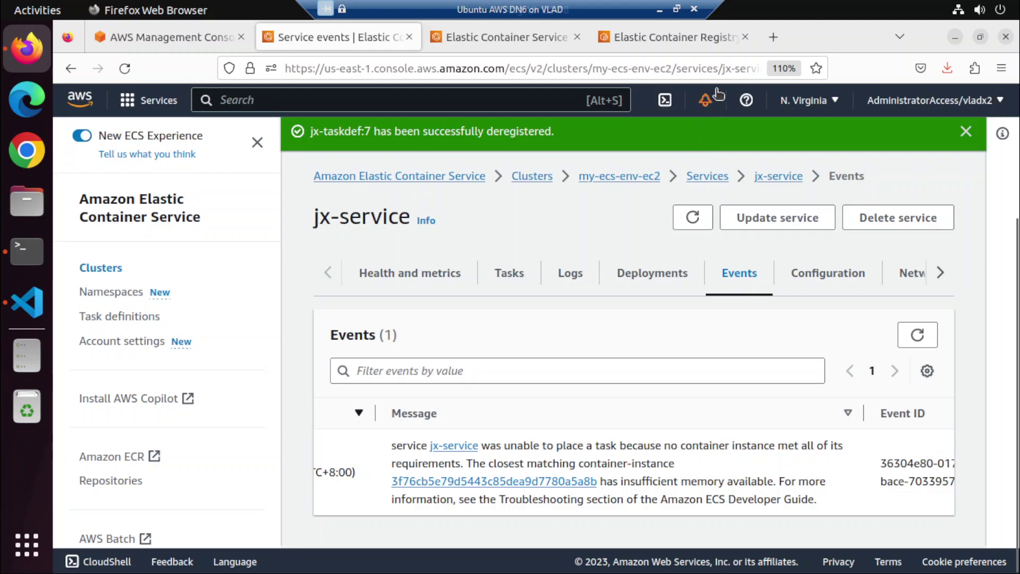
{"action": "left_click", "coordinate": [687, 30]}
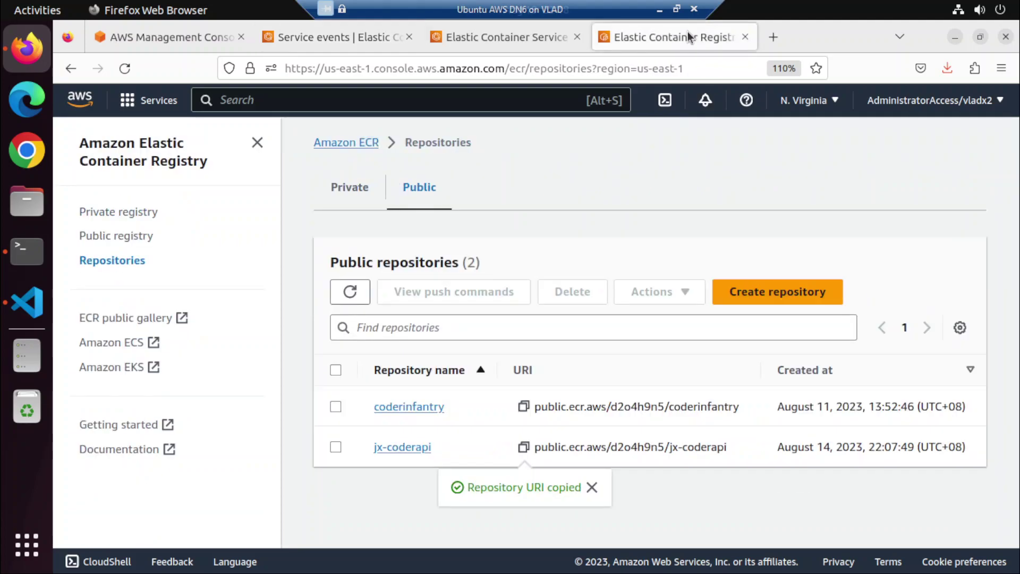
{"action": "left_click", "coordinate": [520, 43]}
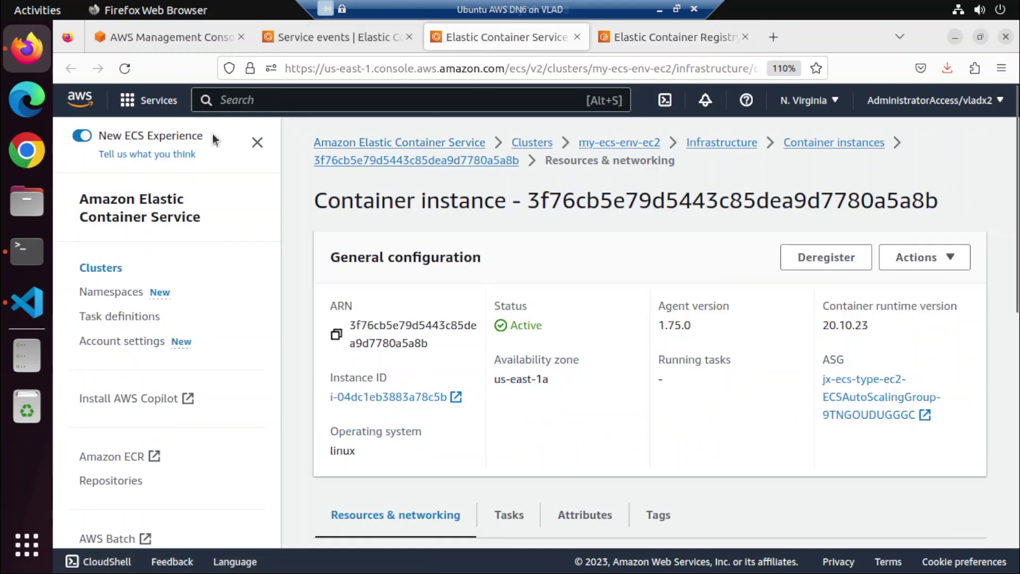
- Deregister revision 1 of the jxtaskdef task definition
{"action": "left_click", "coordinate": [114, 317]}
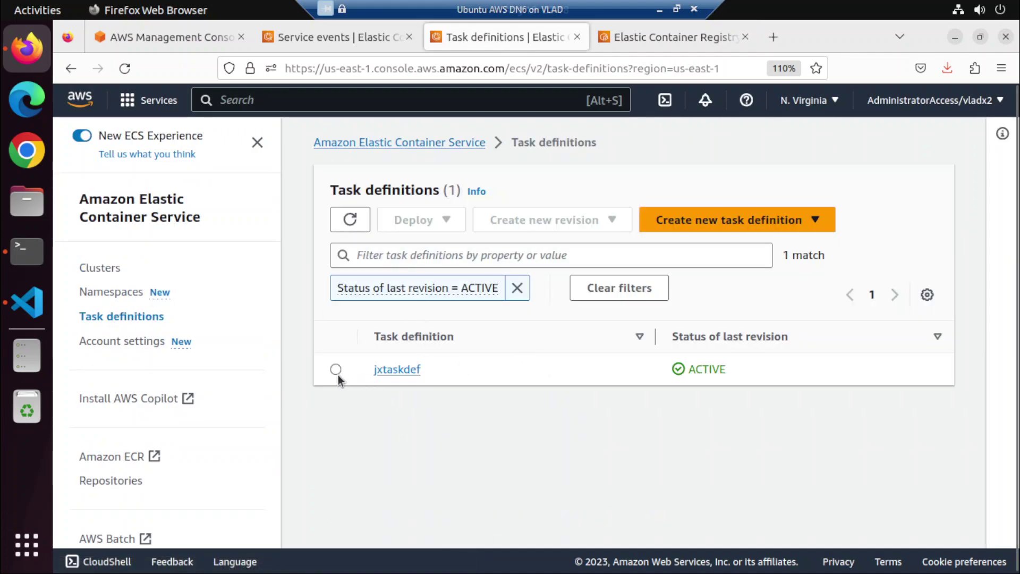
{"action": "left_click", "coordinate": [336, 371]}
{"action": "left_click", "coordinate": [530, 223]}
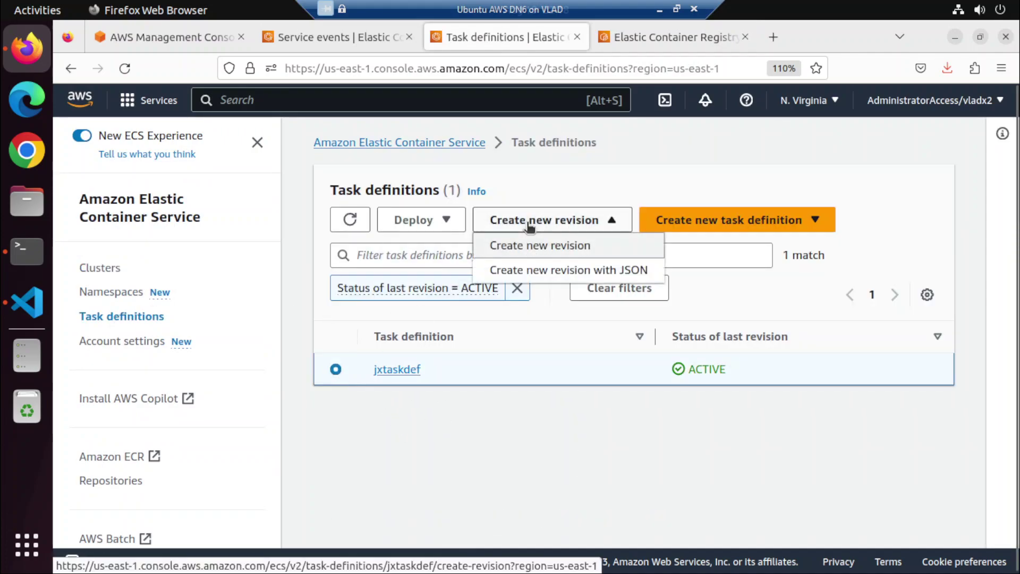
{"action": "left_click", "coordinate": [394, 371]}
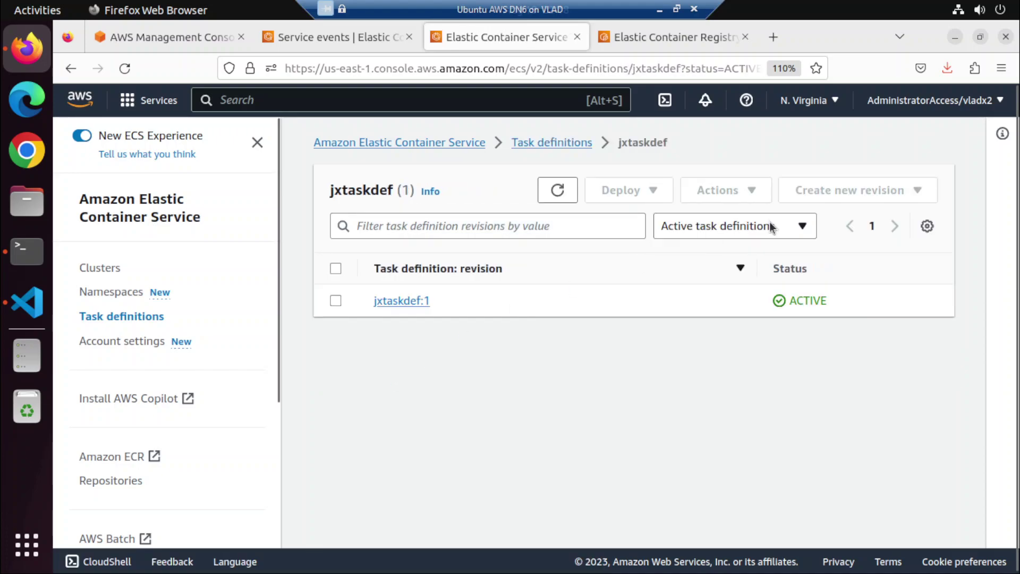
{"action": "left_click", "coordinate": [336, 300]}
{"action": "left_click", "coordinate": [732, 193]}
{"action": "left_click", "coordinate": [723, 226]}
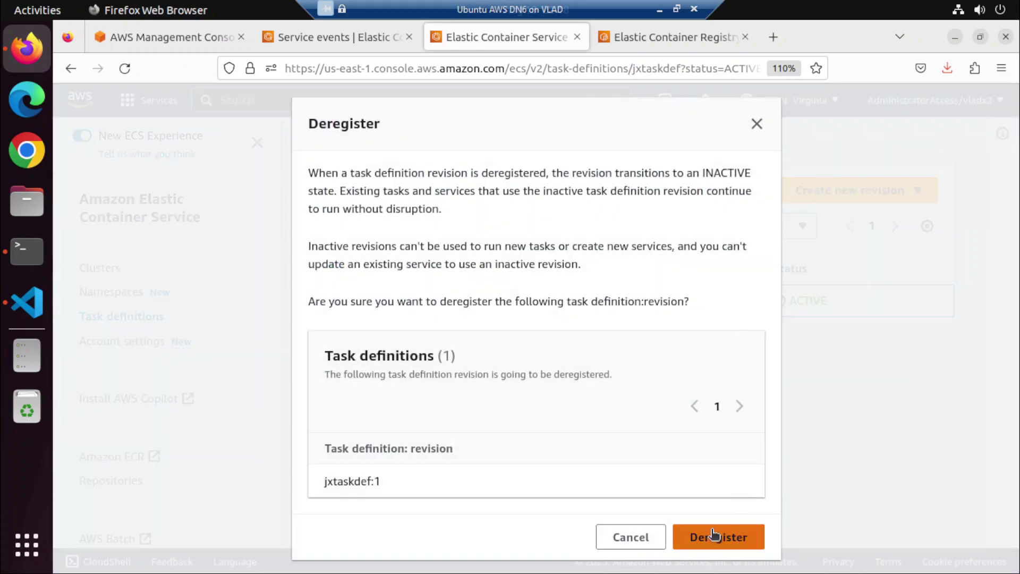
{"action": "left_click", "coordinate": [714, 534]}
- Force delete jx-service from the my-ecs-env-ec2 cluster, confirming with the word delete
{"action": "left_click", "coordinate": [106, 266]}
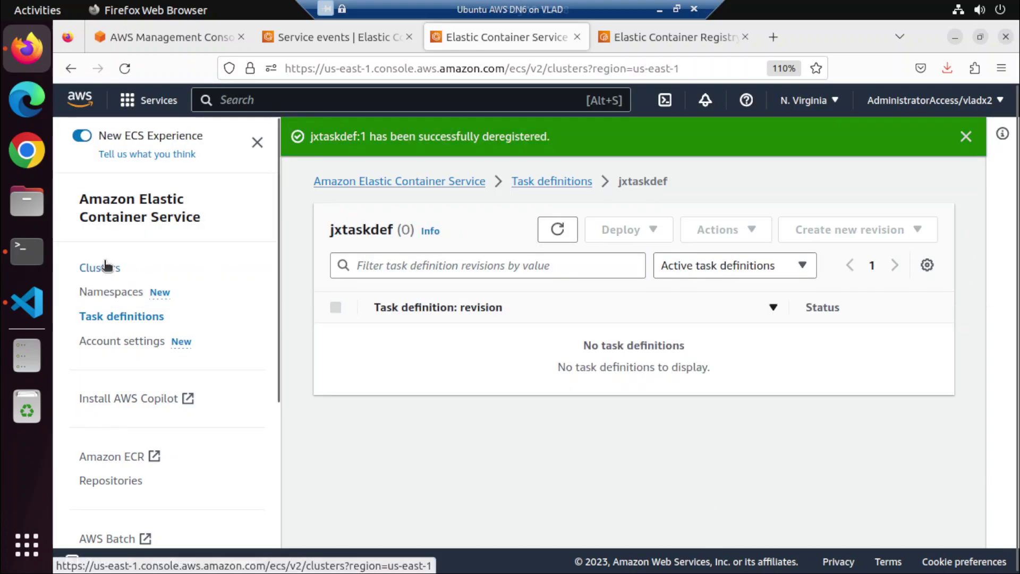
{"action": "left_click", "coordinate": [396, 341]}
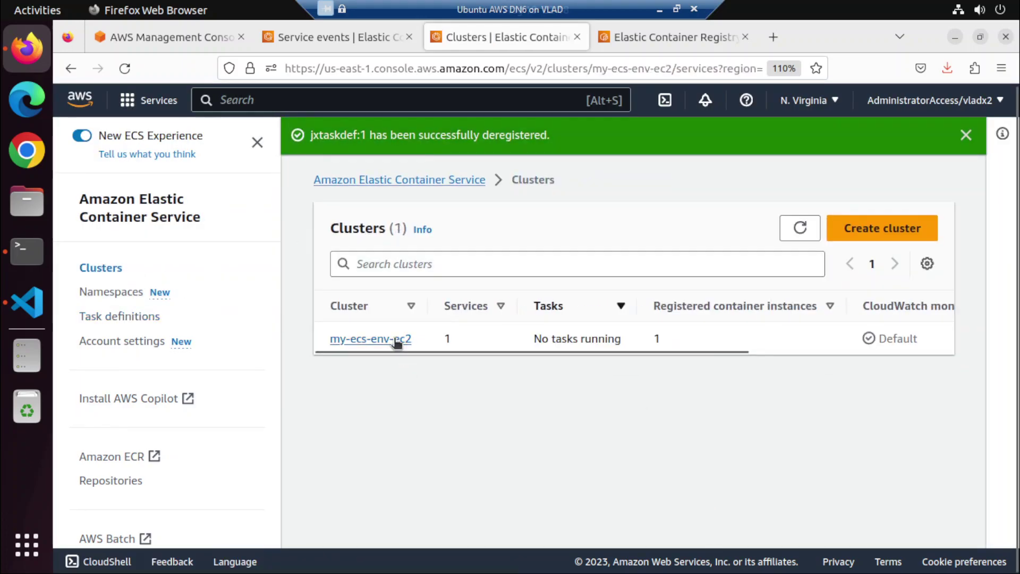
{"action": "scroll", "coordinate": [394, 342], "scroll_direction": "down", "scroll_amount": 5}
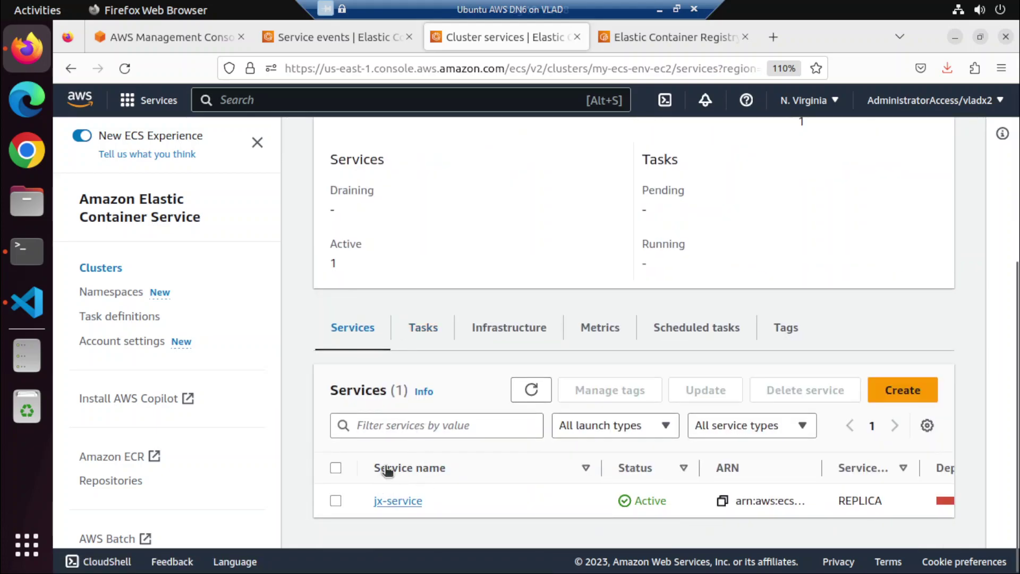
{"action": "left_click", "coordinate": [336, 501]}
{"action": "left_click", "coordinate": [800, 397]}
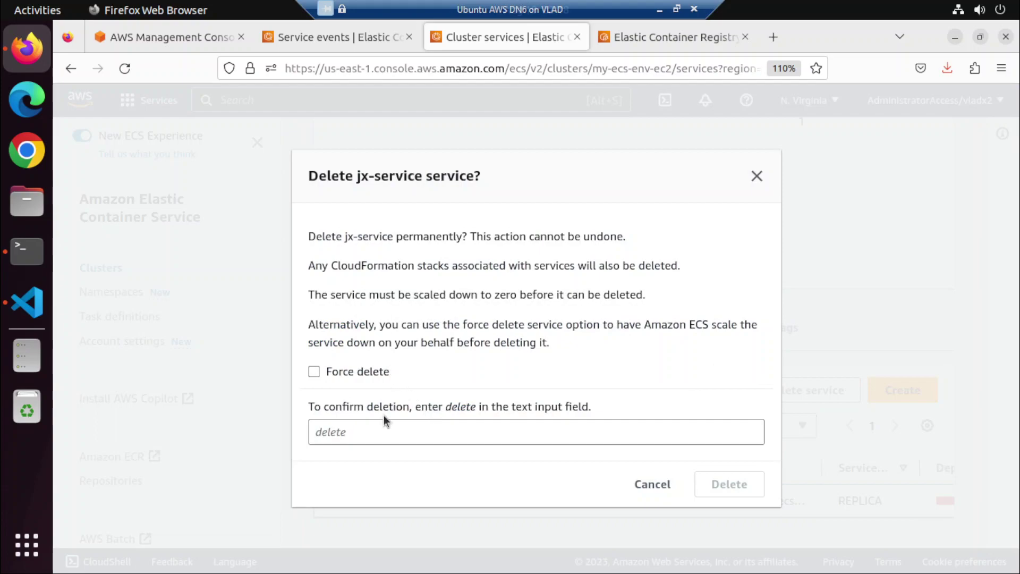
{"action": "left_click", "coordinate": [334, 376]}
{"action": "left_click", "coordinate": [350, 420]}
{"action": "type", "text": "delete"}
{"action": "left_click", "coordinate": [704, 485]}
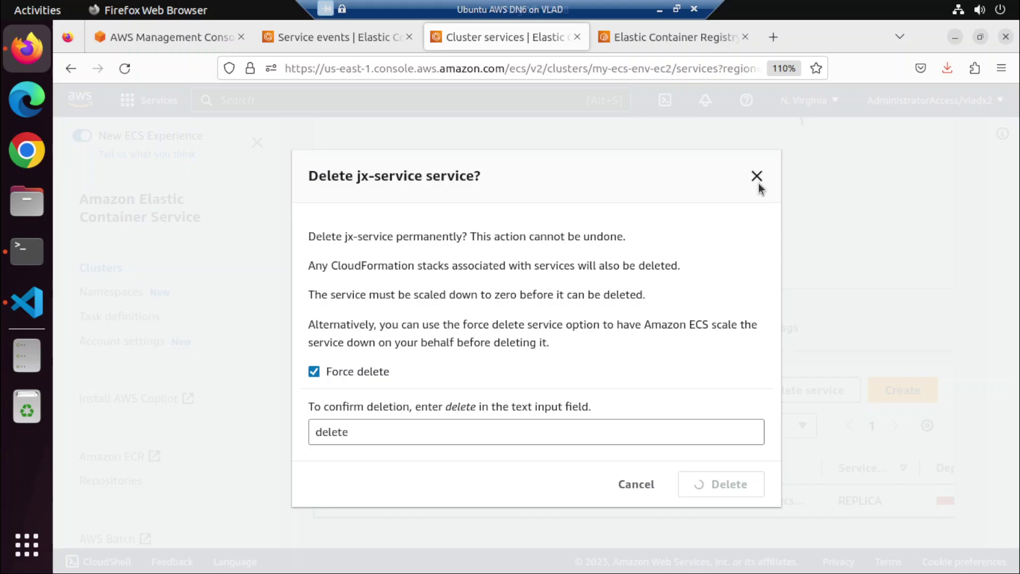
- Select the container instance in the cluster's infrastructure and check which actions are available for it
{"action": "scroll", "coordinate": [758, 283], "scroll_direction": "down", "scroll_amount": 5}
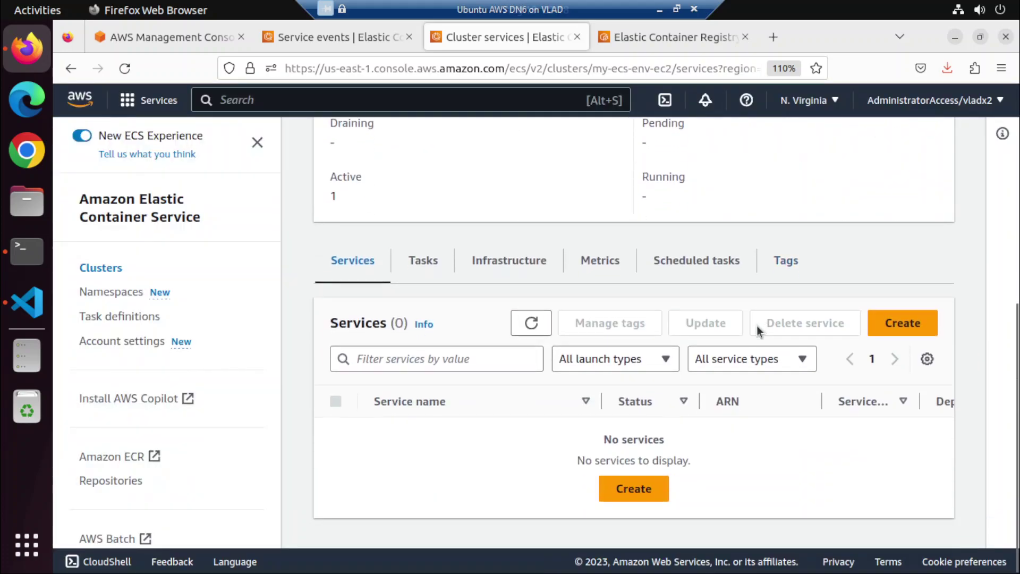
{"action": "left_click", "coordinate": [509, 260]}
{"action": "scroll", "coordinate": [531, 372], "scroll_direction": "down", "scroll_amount": 2}
{"action": "scroll", "coordinate": [425, 518], "scroll_direction": "down", "scroll_amount": 1}
{"action": "left_click", "coordinate": [336, 502]}
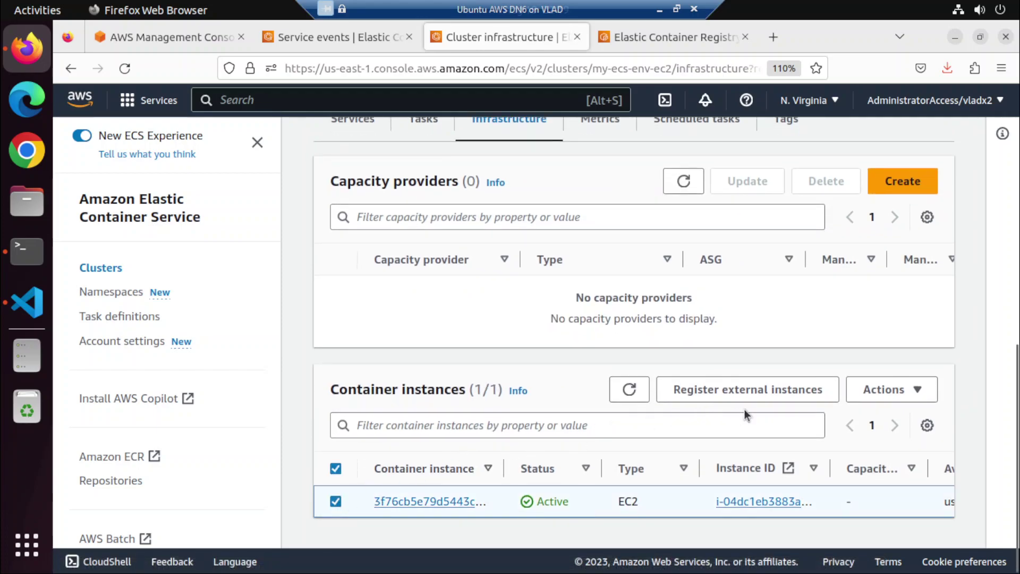
{"action": "left_click", "coordinate": [860, 396]}
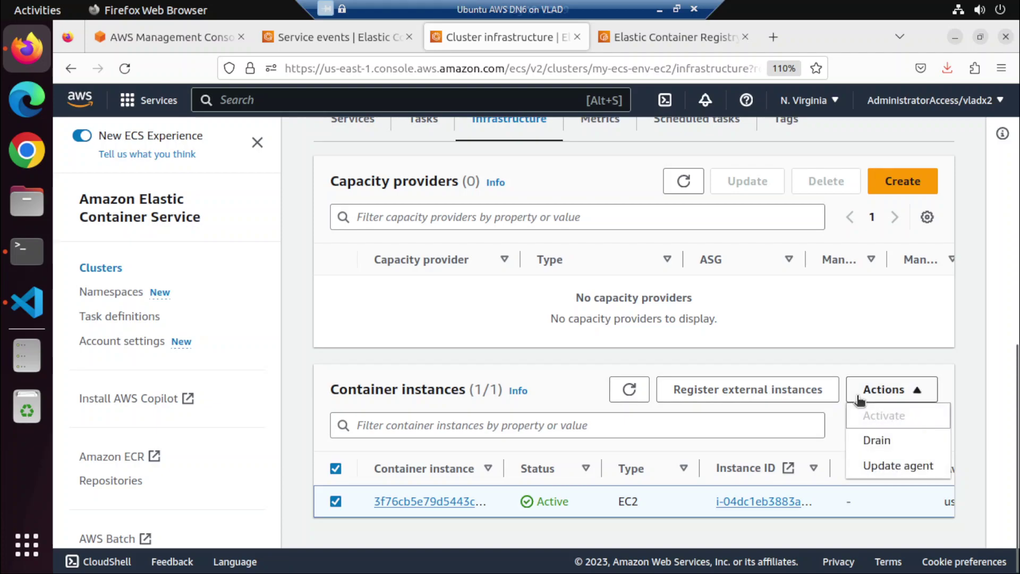
{"action": "left_click", "coordinate": [511, 310]}
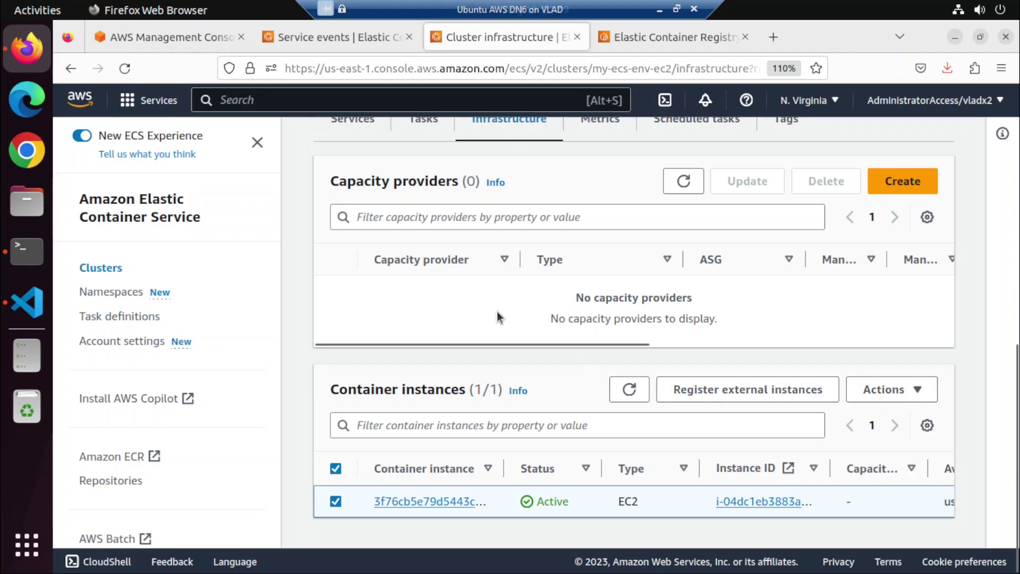
- In the terminal, list the ecs-cloudformation folder and run the delete-infra.ps1 script with pwsh
{"action": "left_click", "coordinate": [27, 251]}
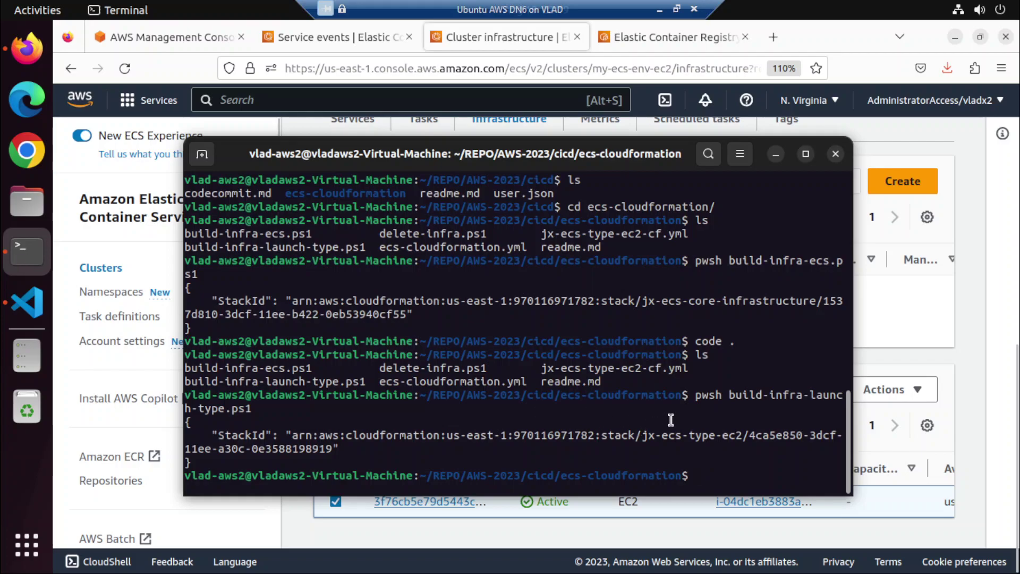
{"action": "type", "text": "ls"}
{"action": "key", "text": "Return"}
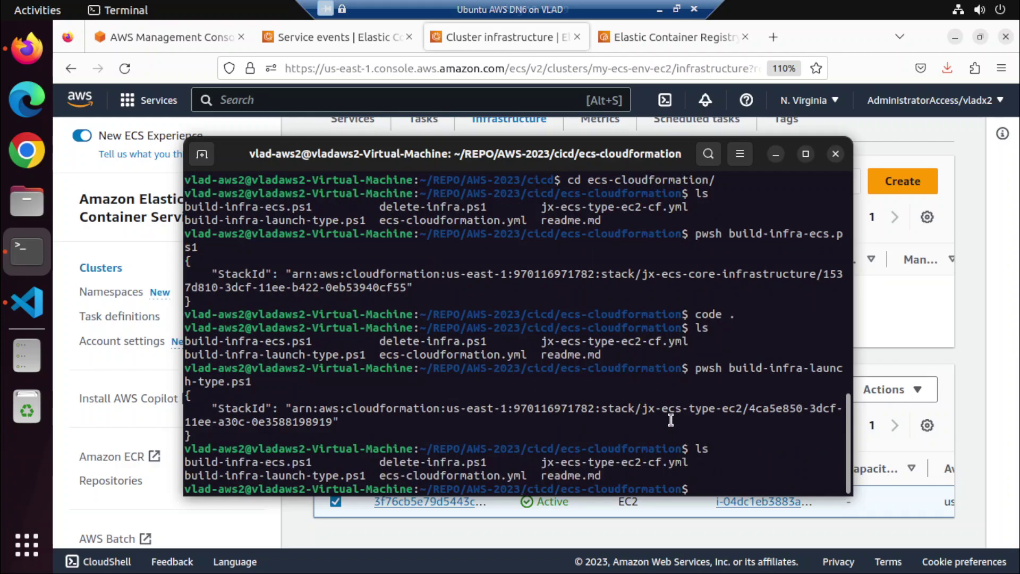
{"action": "type", "text": "pwsh delete-infra.ps1"}
{"action": "key", "text": "Return"}
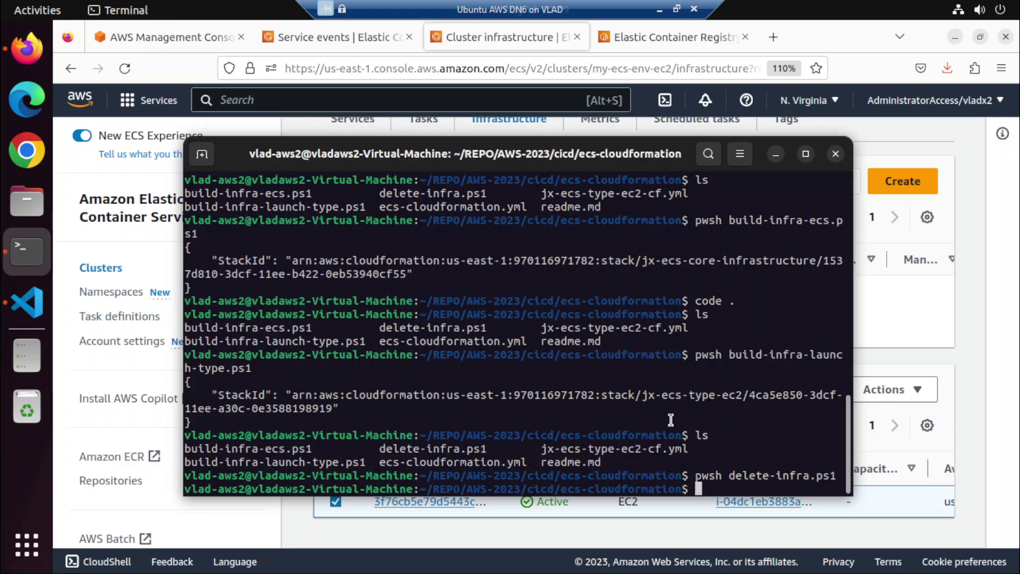
- Return to the AWS console in the browser, search for CloudFormation and open its stacks list
{"action": "left_click", "coordinate": [309, 39]}
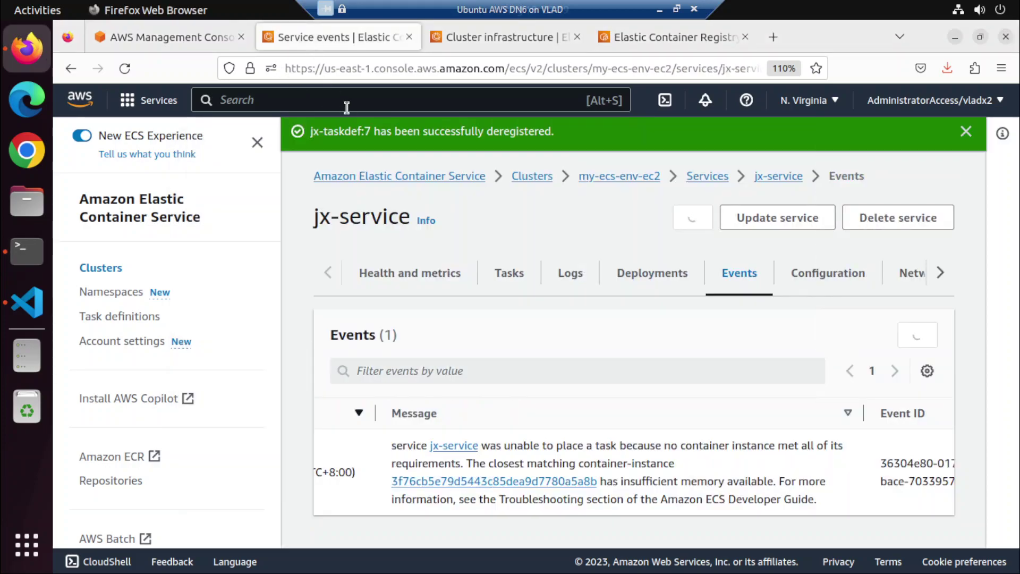
{"action": "left_click", "coordinate": [494, 35]}
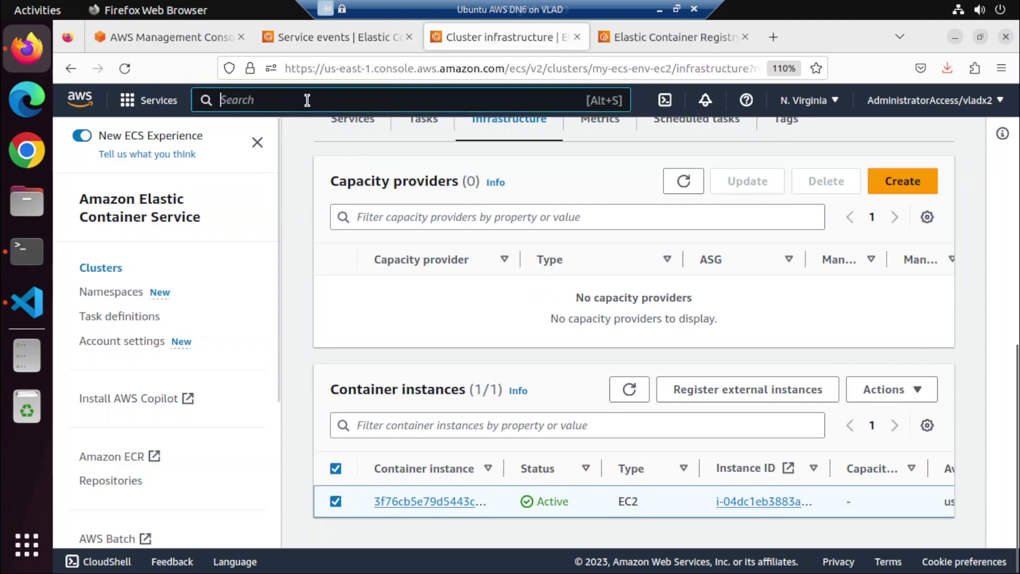
{"action": "type", "text": "clou"}
{"action": "type", "text": "dfor"}
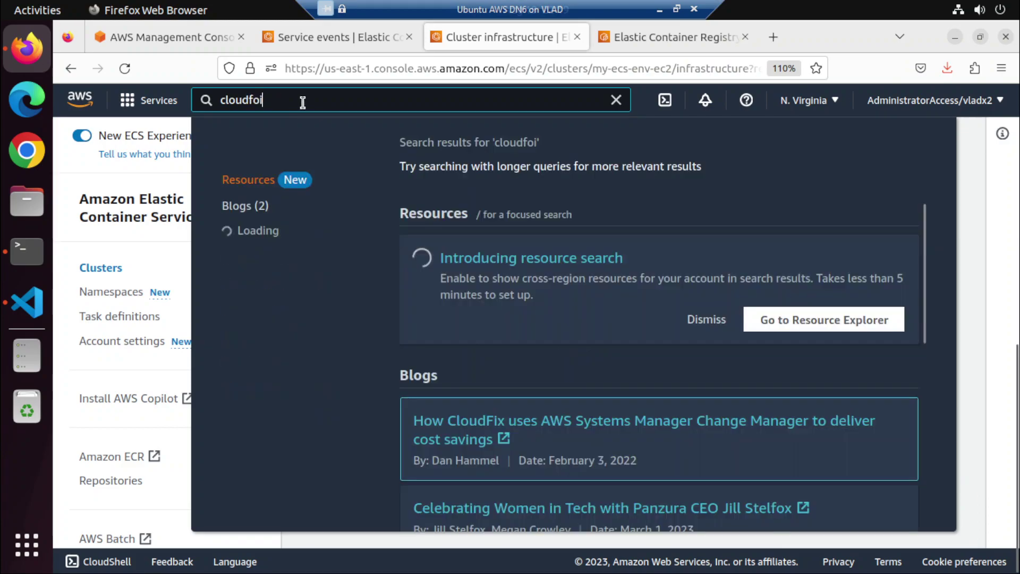
{"action": "key", "text": "BackSpace"}
{"action": "type", "text": "rma"}
{"action": "left_click", "coordinate": [525, 268]}
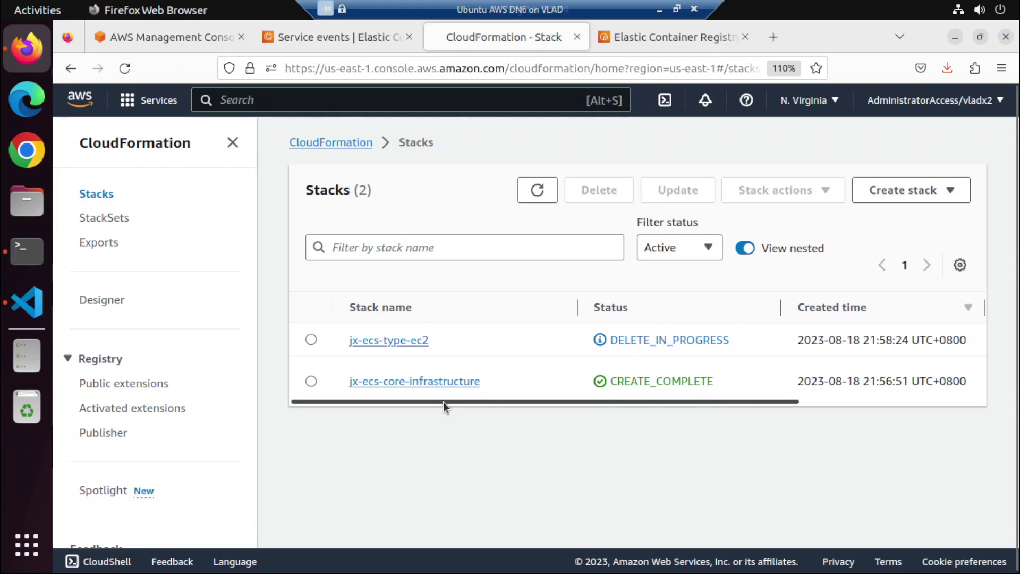
- Refresh the stacks list repeatedly to monitor the deletion of the jx-ecs-type-ec2 stack
{"action": "left_click", "coordinate": [537, 192]}
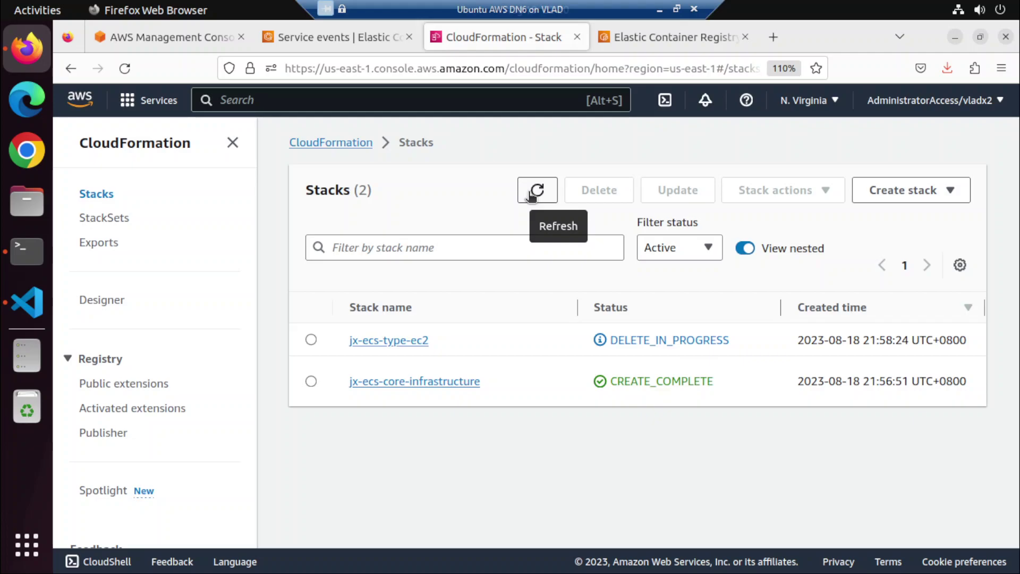
{"action": "scroll", "coordinate": [531, 198], "scroll_direction": "down", "scroll_amount": 1}
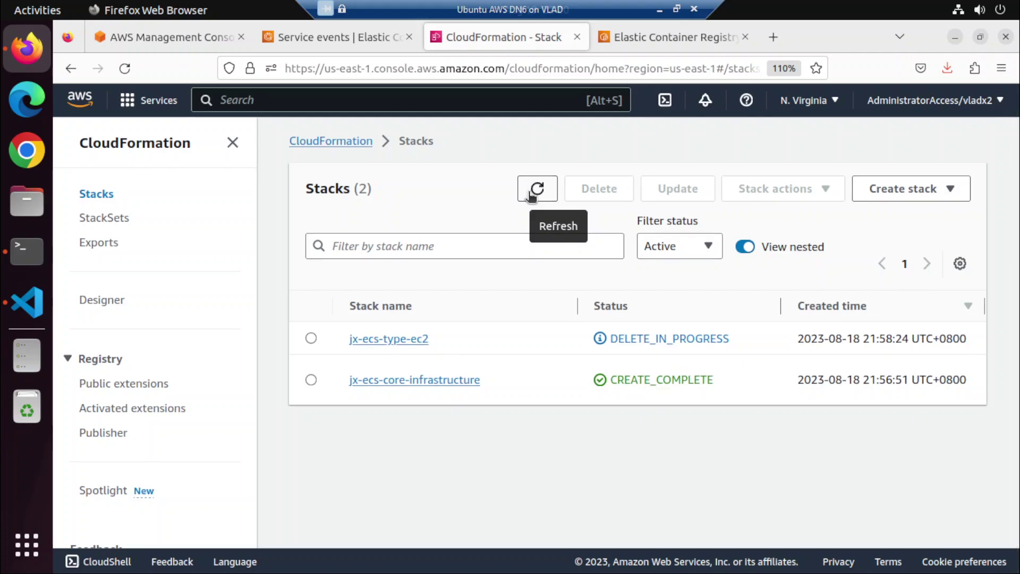
{"action": "left_click", "coordinate": [530, 195]}
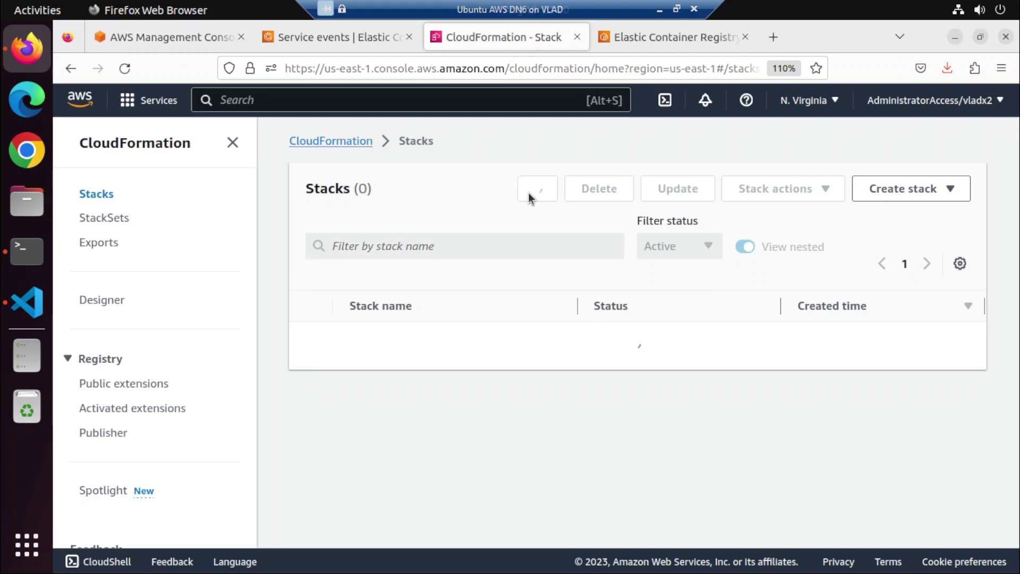
{"action": "left_click", "coordinate": [529, 193]}
{"action": "left_click", "coordinate": [529, 193]}
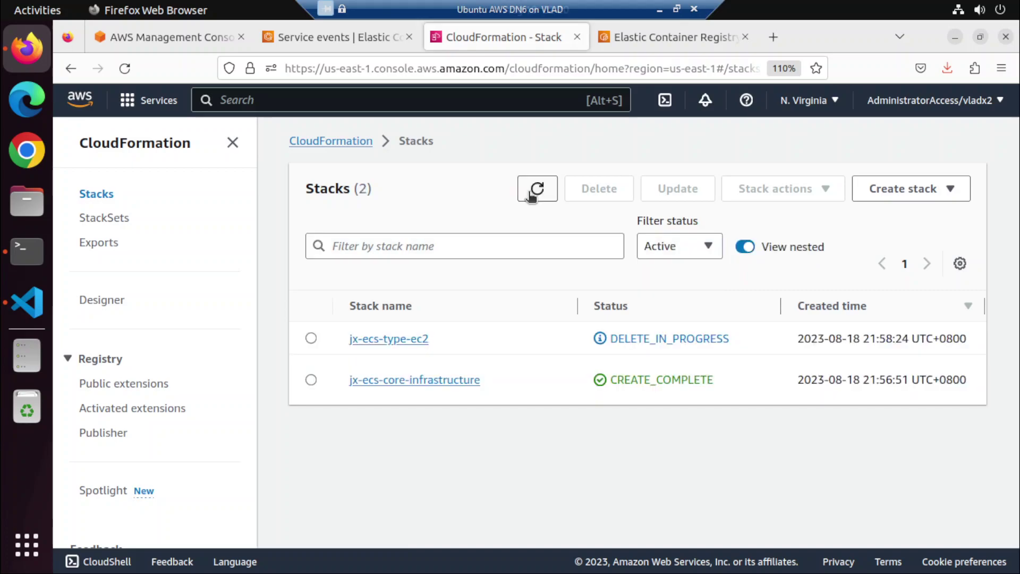
{"action": "left_click", "coordinate": [530, 192]}
{"action": "left_click", "coordinate": [531, 196]}
{"action": "left_click", "coordinate": [528, 192]}
{"action": "left_click", "coordinate": [529, 194]}
{"action": "left_click", "coordinate": [530, 195]}
{"action": "left_click", "coordinate": [529, 195]}
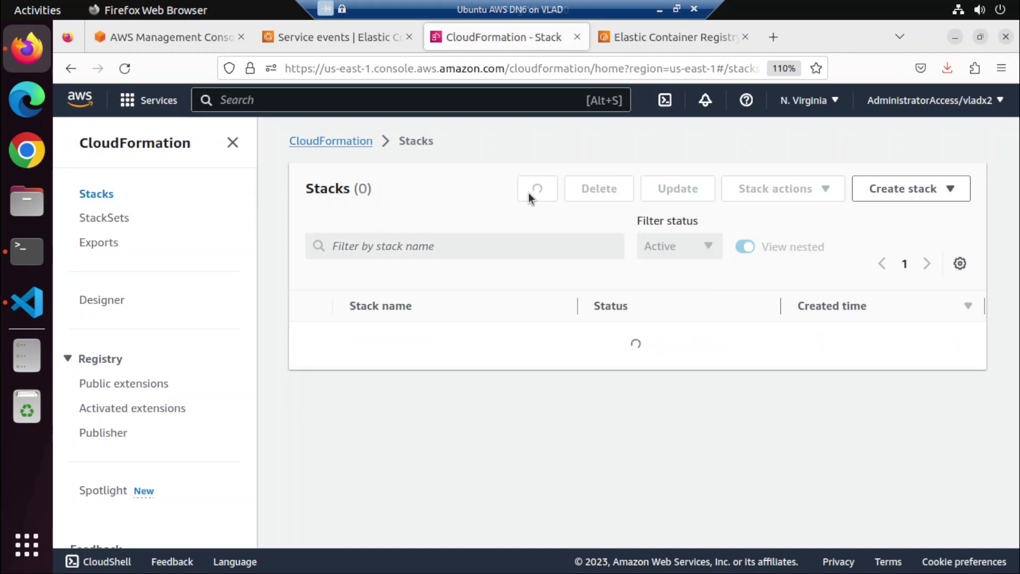
{"action": "left_click", "coordinate": [529, 193]}
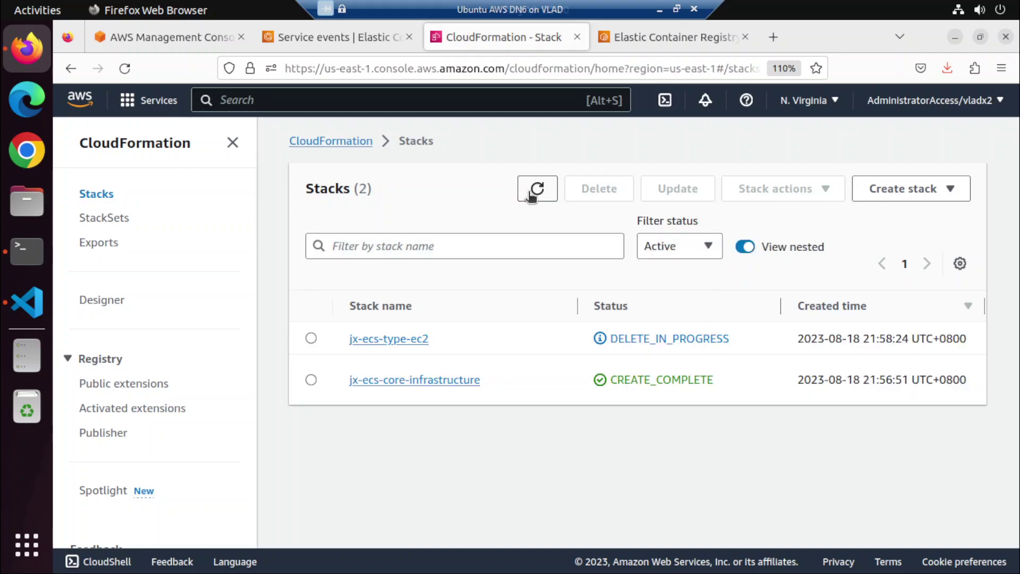
{"action": "left_click", "coordinate": [532, 196]}
{"action": "left_click", "coordinate": [532, 192]}
{"action": "left_click", "coordinate": [532, 195]}
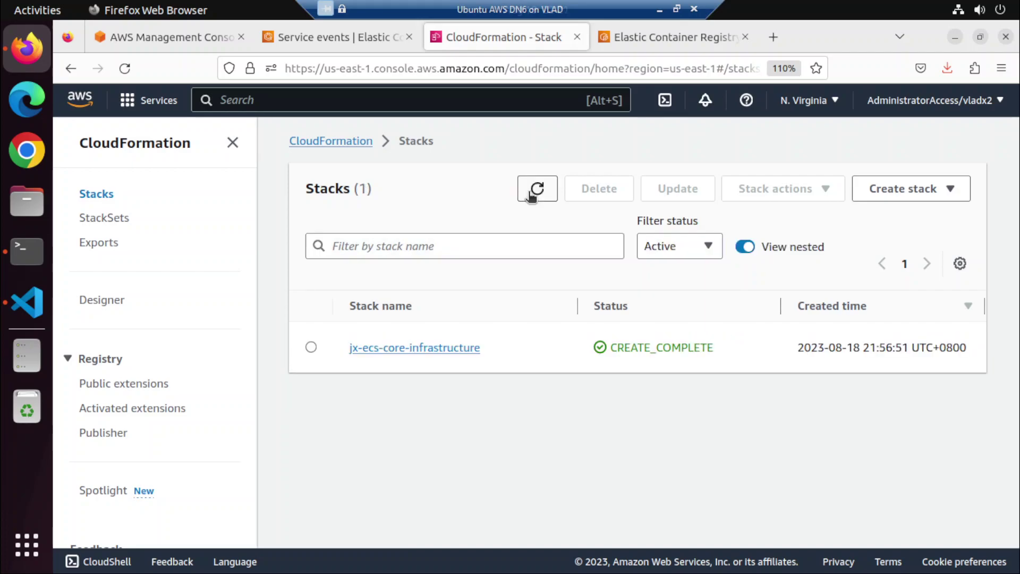
{"action": "left_click", "coordinate": [532, 194]}
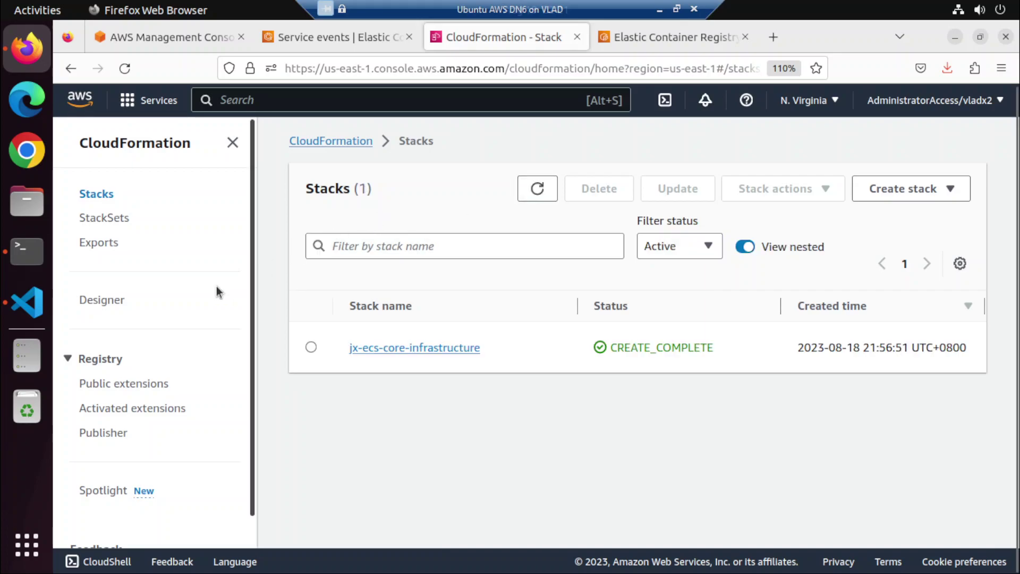
- Switch to Visual Studio Code, open delete-infra.ps1 and copy the delete-stack command for jx-ecs-core-infrastructure
{"action": "key", "text": "alt+Tab"}
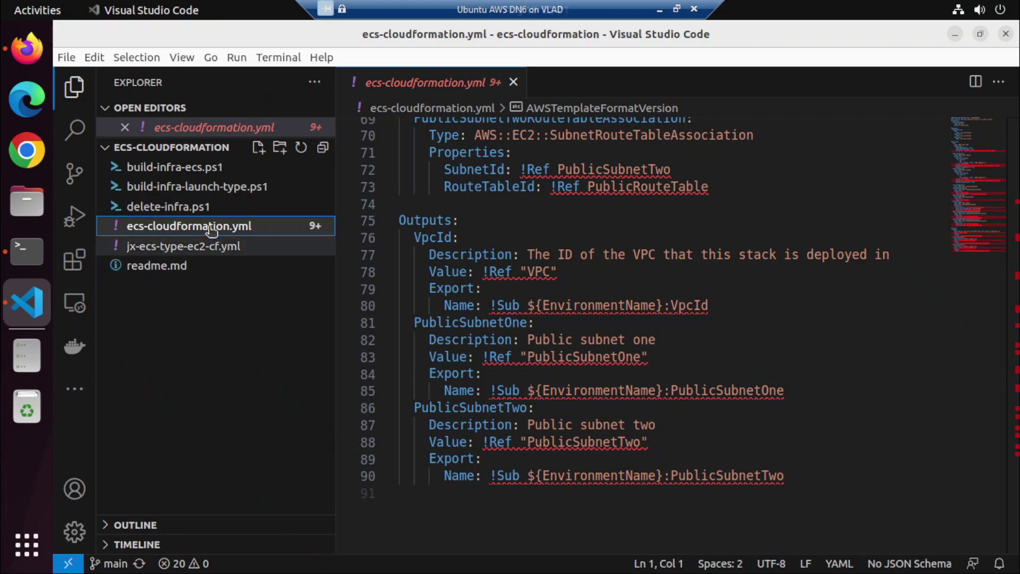
{"action": "left_click", "coordinate": [207, 207]}
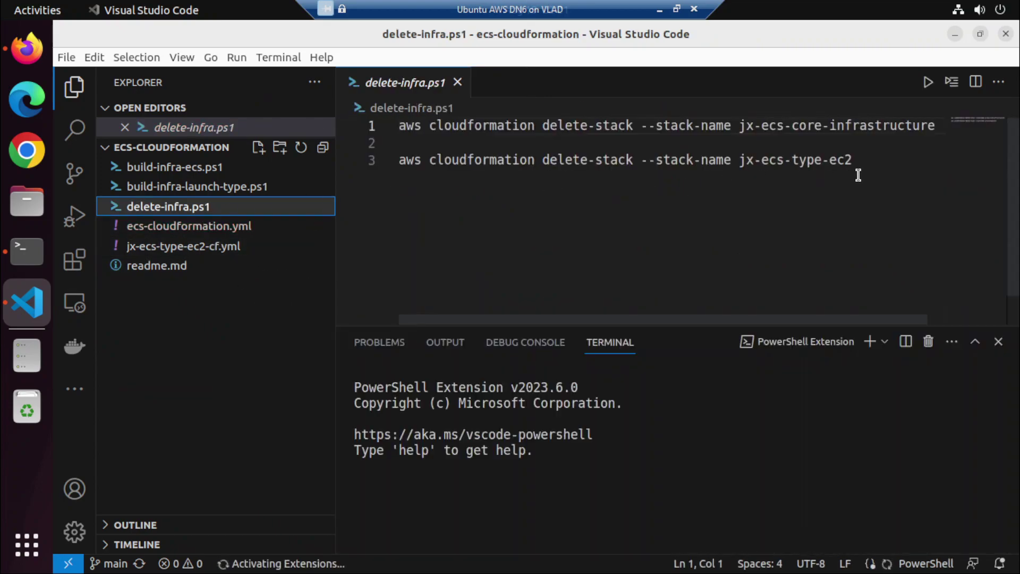
{"action": "left_click_drag", "start_coordinate": [881, 166], "coordinate": [391, 164]}
{"action": "left_click", "coordinate": [837, 146]}
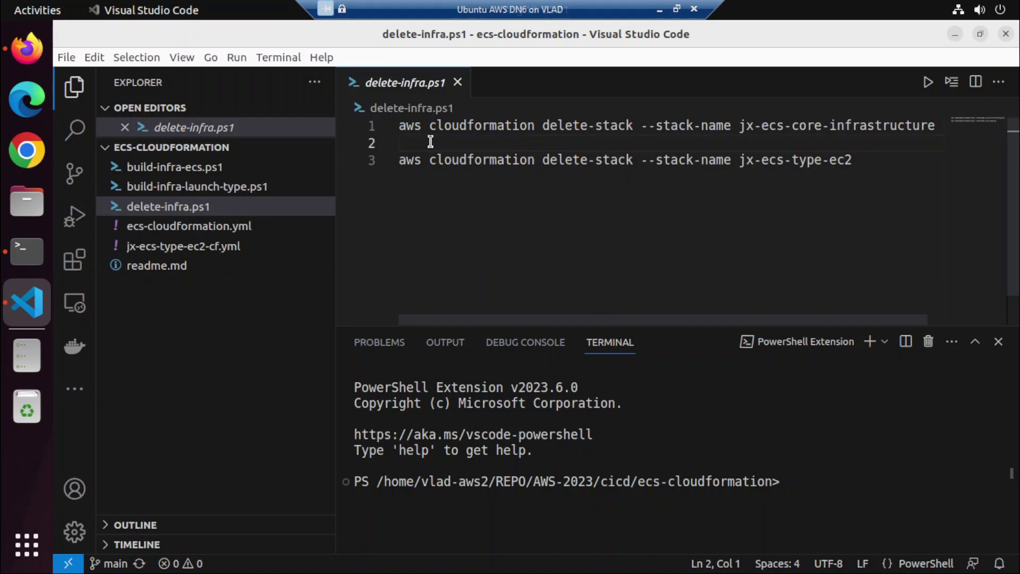
{"action": "key", "text": "Up"}
{"action": "key", "text": "shift+End"}
{"action": "key", "text": "ctrl+c"}
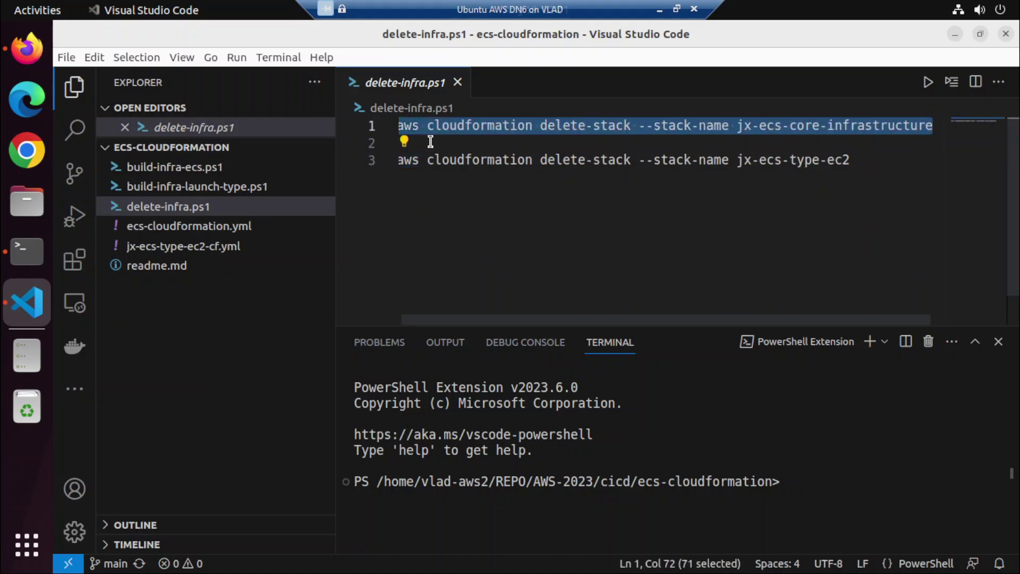
- Run the copied command aws cloudformation delete-stack --stack-name jx-ecs-core-infrastructure in the terminal
{"action": "left_click", "coordinate": [27, 252]}
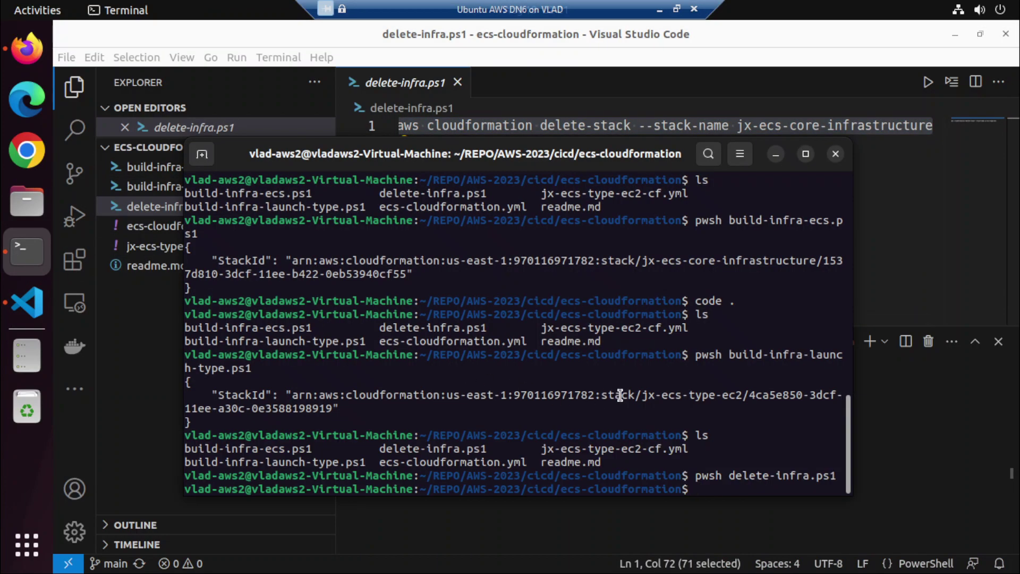
{"action": "right_click", "coordinate": [783, 414]}
{"action": "left_click", "coordinate": [811, 313]}
{"action": "key", "text": "Return"}
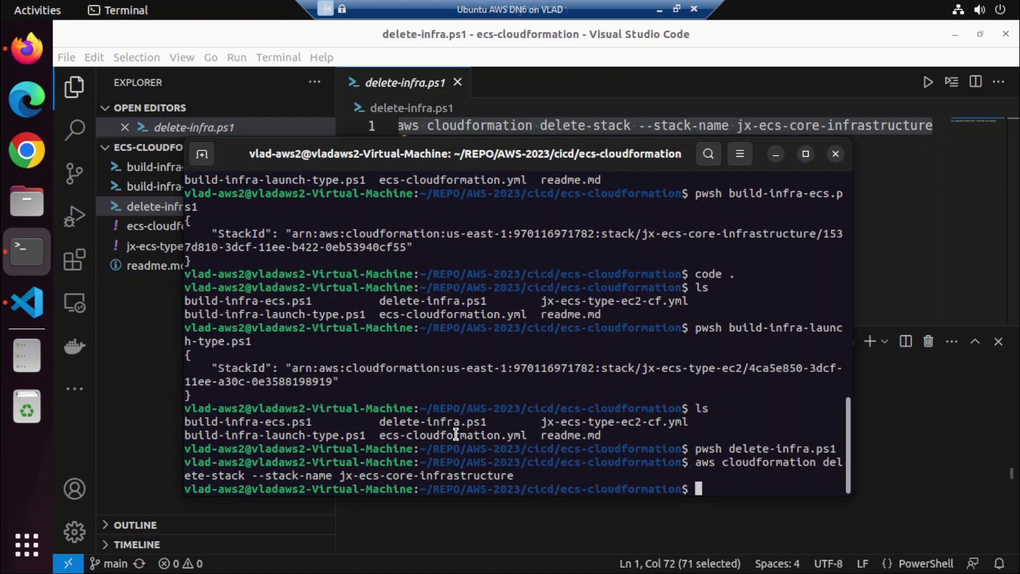
- Return to the browser and refresh the CloudFormation stacks list to monitor the deletion of jx-ecs-core-infrastructure
{"action": "left_click", "coordinate": [37, 58]}
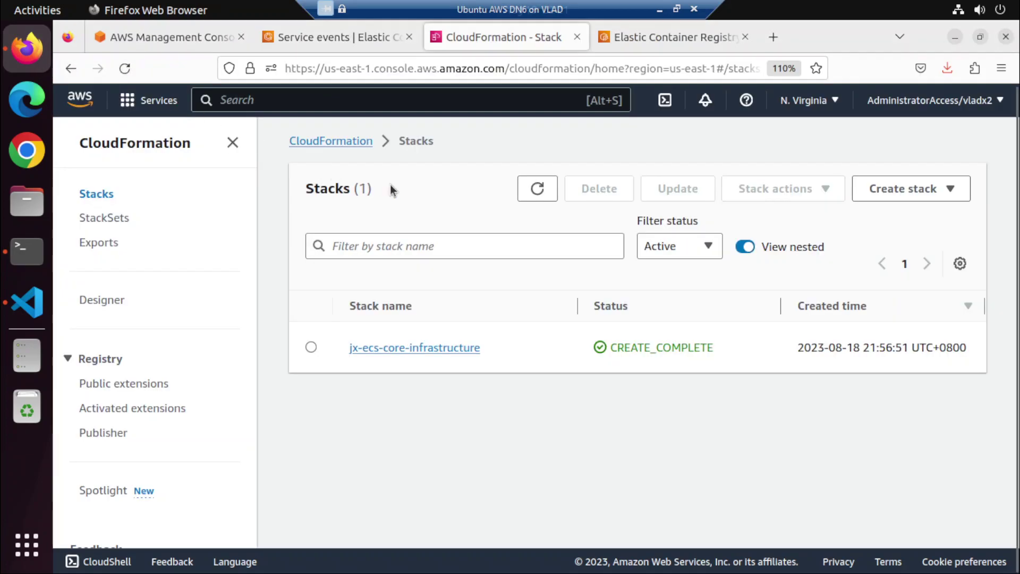
{"action": "left_click", "coordinate": [538, 189]}
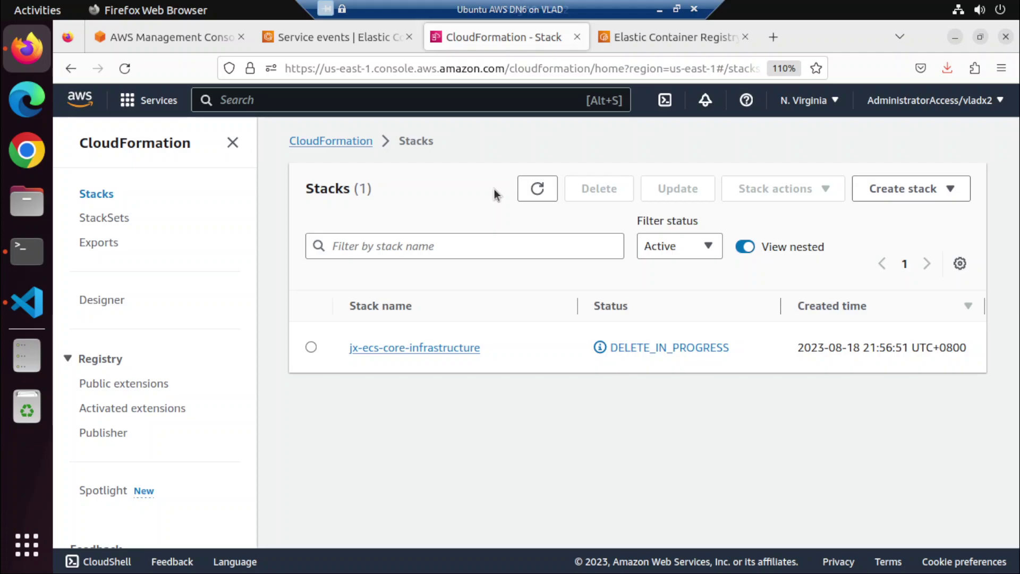
{"action": "left_click", "coordinate": [538, 187]}
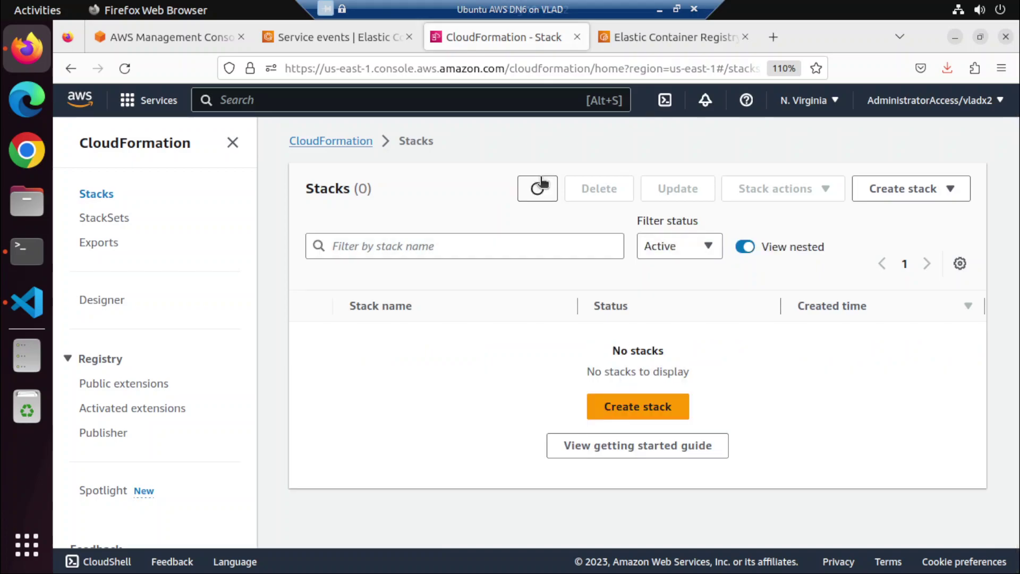
- Check the Elastic Container Service clusters and active task definitions for leftover resources
{"action": "left_click", "coordinate": [349, 39]}
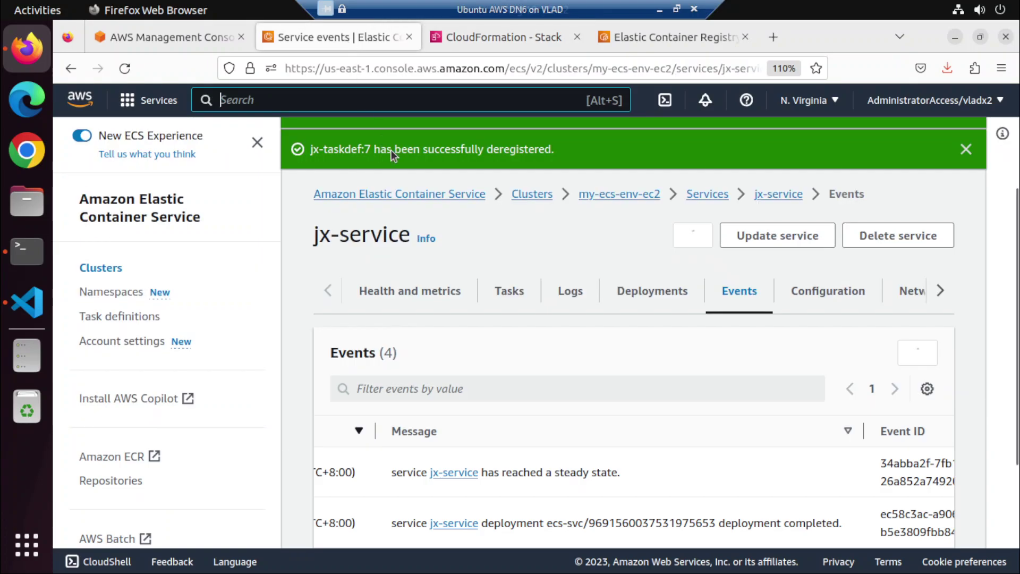
{"action": "left_click", "coordinate": [117, 269]}
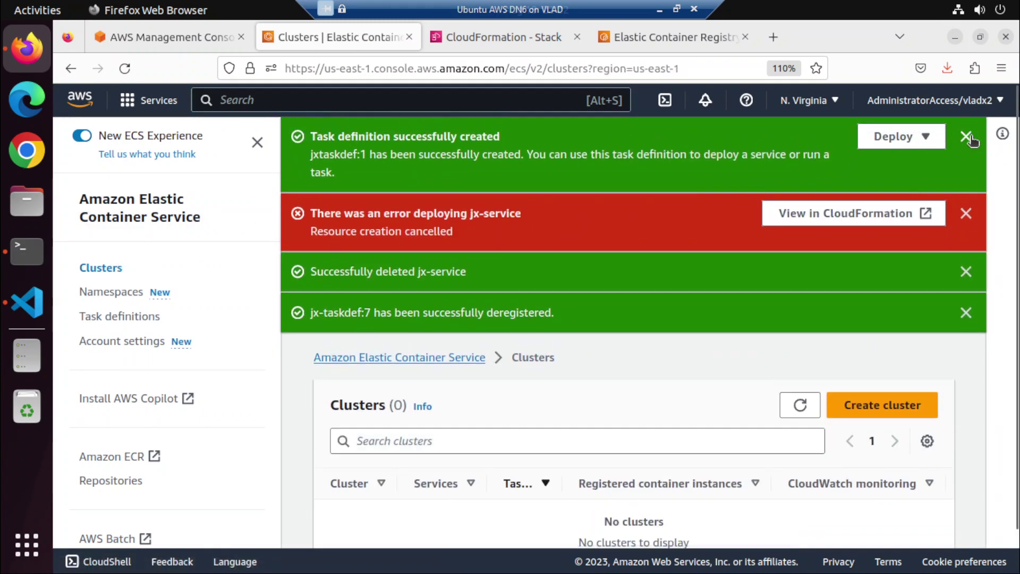
{"action": "left_click", "coordinate": [965, 136]}
{"action": "left_click", "coordinate": [800, 329]}
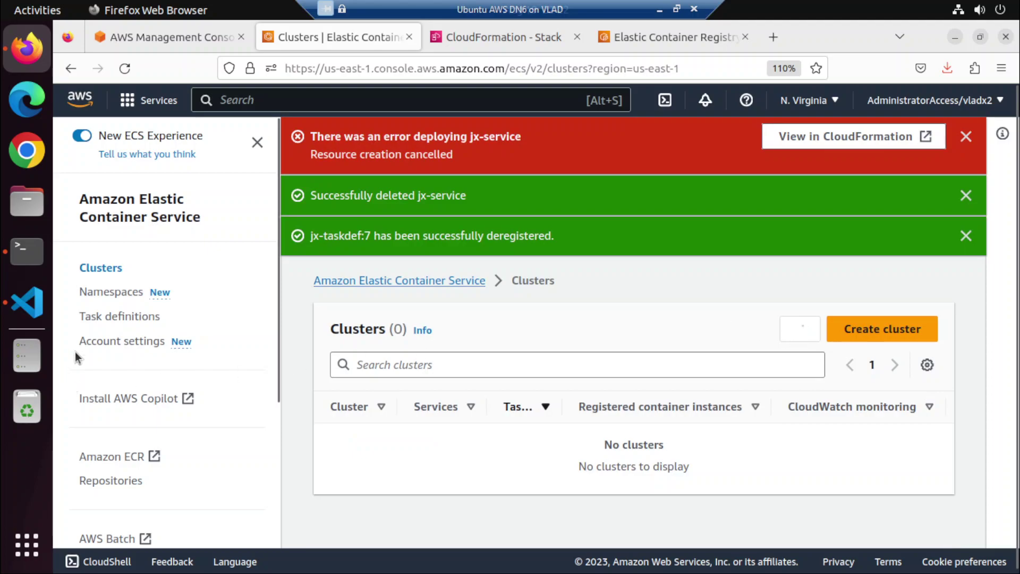
{"action": "left_click", "coordinate": [101, 317]}
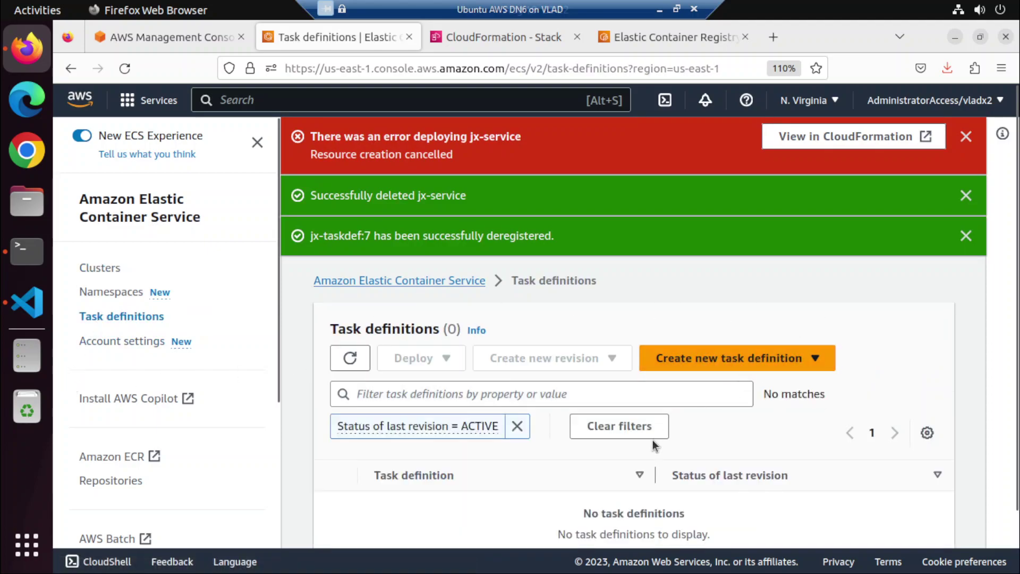
{"action": "left_click", "coordinate": [100, 268]}
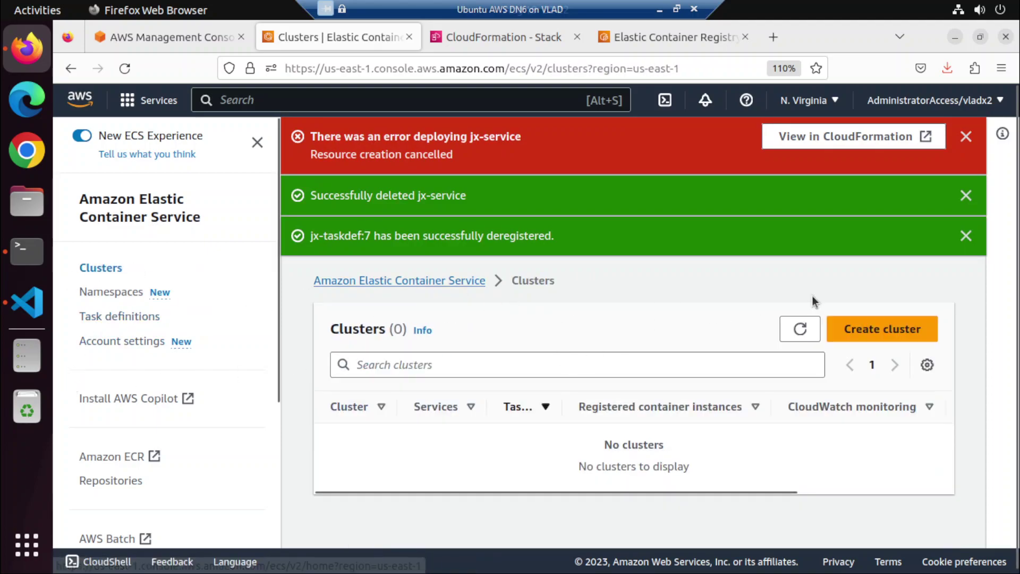
- Dismiss the remaining notifications on the Clusters page and reopen the task definitions list
{"action": "left_click", "coordinate": [966, 136]}
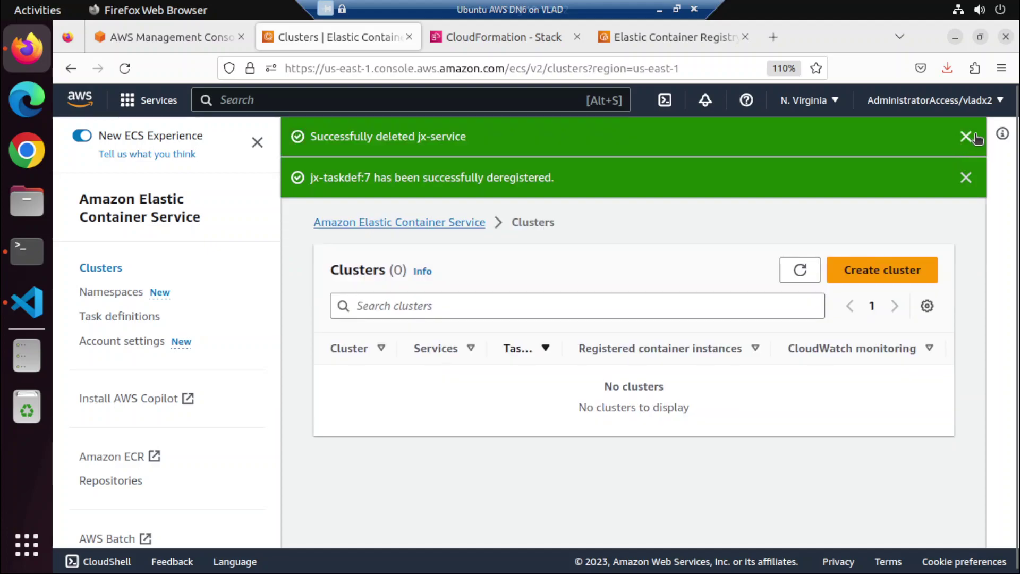
{"action": "left_click", "coordinate": [966, 137]}
{"action": "left_click", "coordinate": [964, 138]}
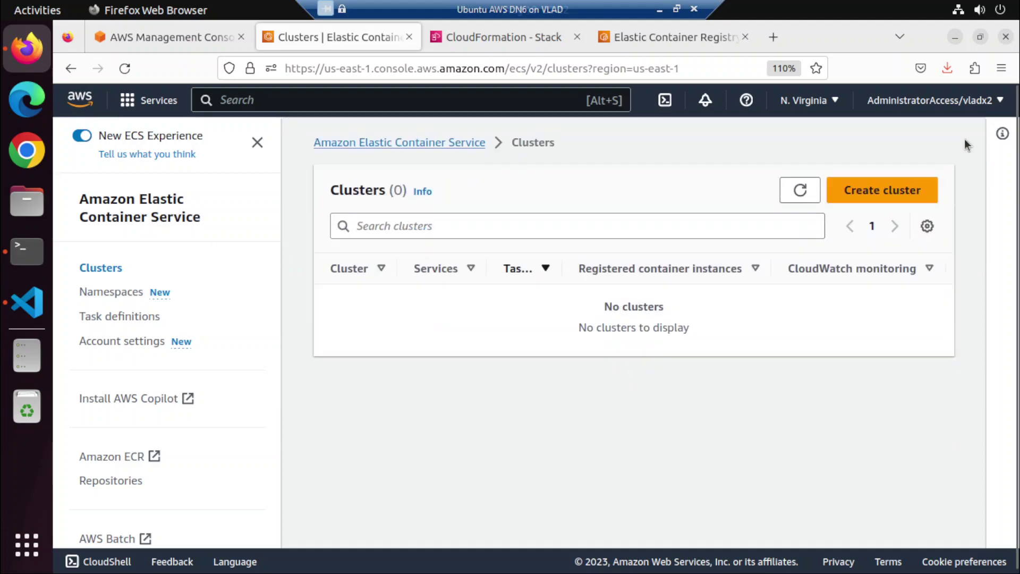
{"action": "left_click", "coordinate": [127, 316]}
- Reopen and refresh the CloudFormation stacks list to check for remaining stacks, then view the public repositories in Elastic Container Registry
{"action": "left_click", "coordinate": [189, 38]}
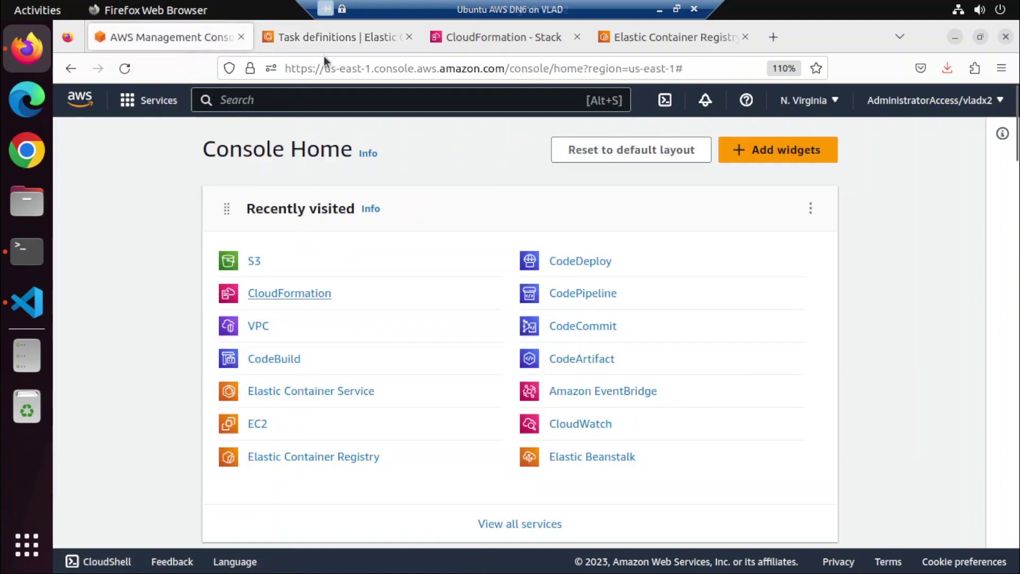
{"action": "left_click", "coordinate": [516, 38]}
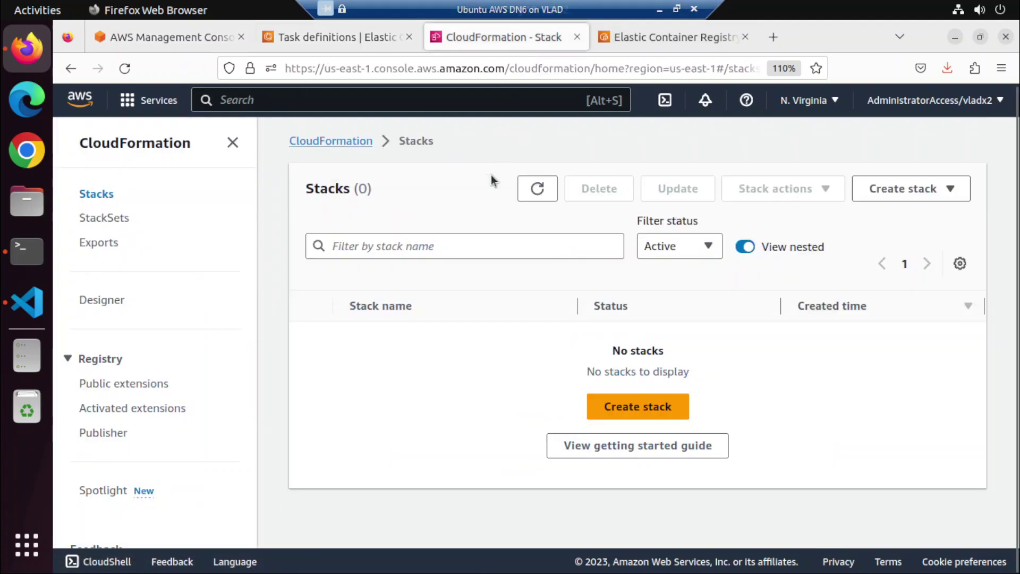
{"action": "left_click", "coordinate": [537, 189]}
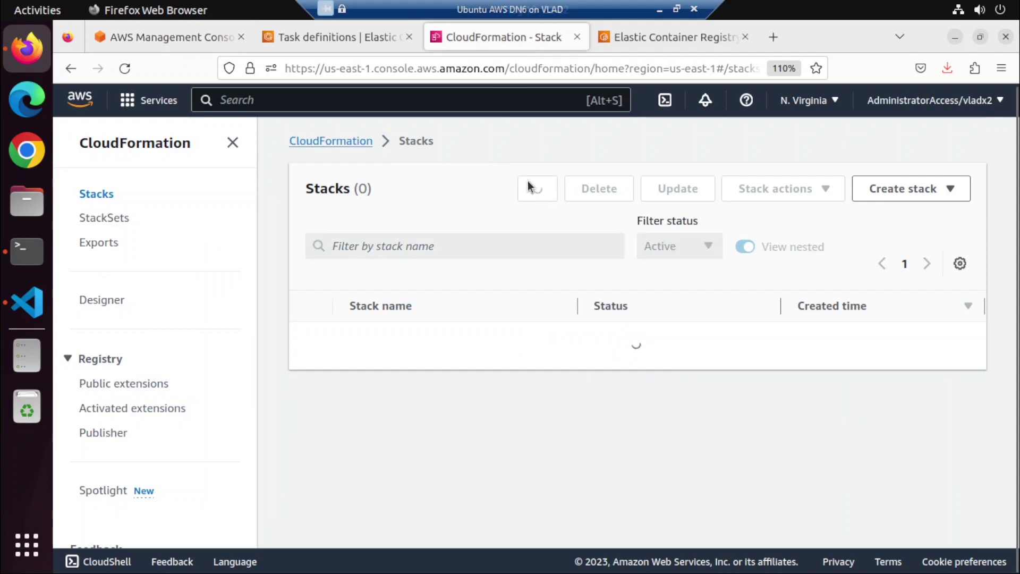
{"action": "left_click", "coordinate": [338, 143]}
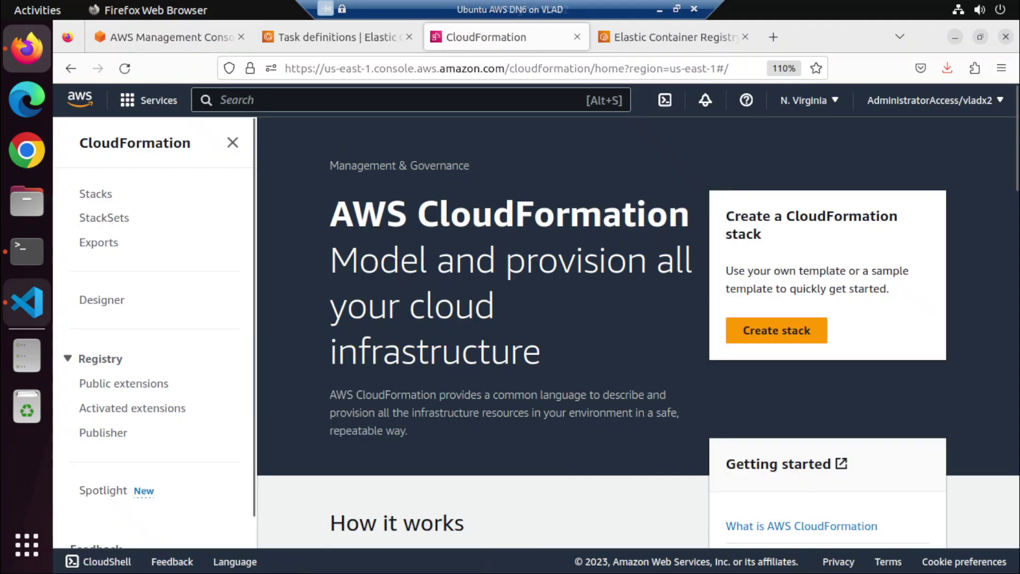
{"action": "left_click", "coordinate": [91, 195]}
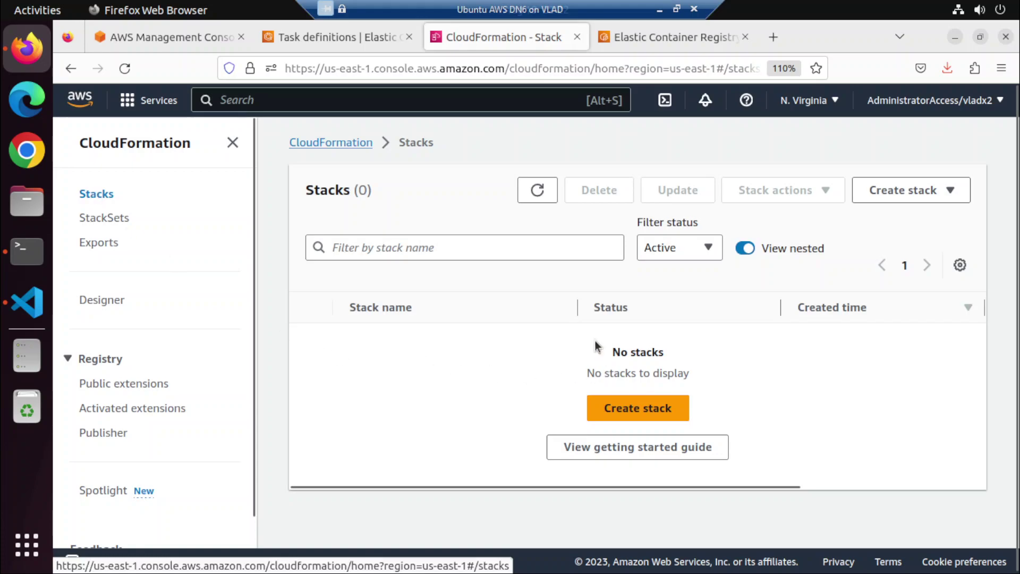
{"action": "left_click", "coordinate": [540, 191]}
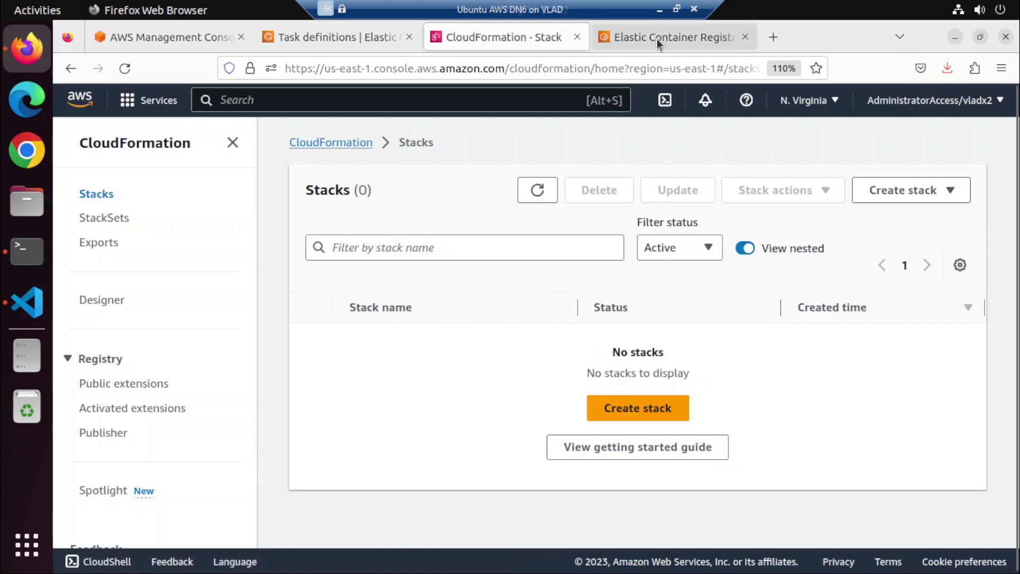
{"action": "left_click", "coordinate": [657, 39]}
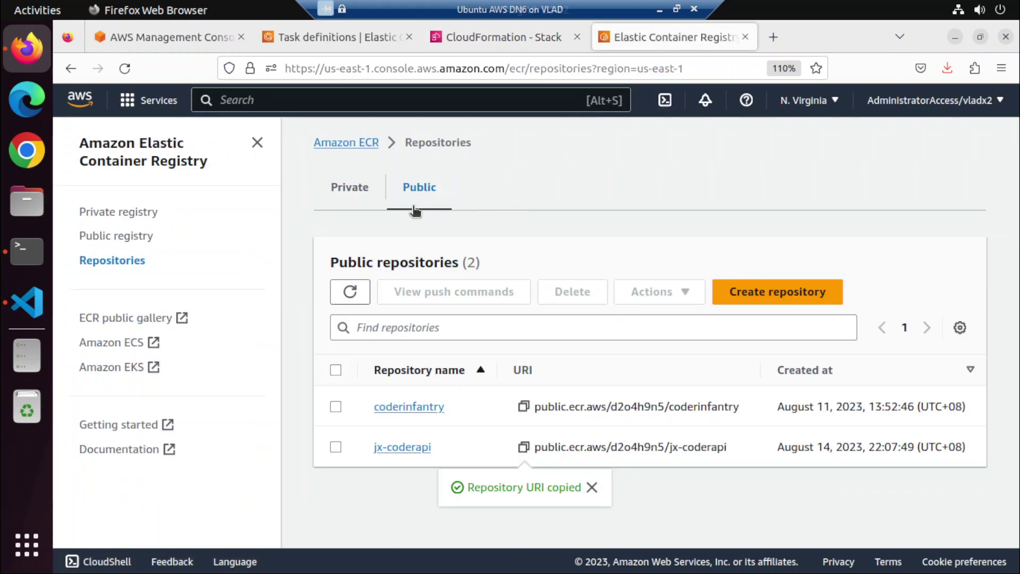